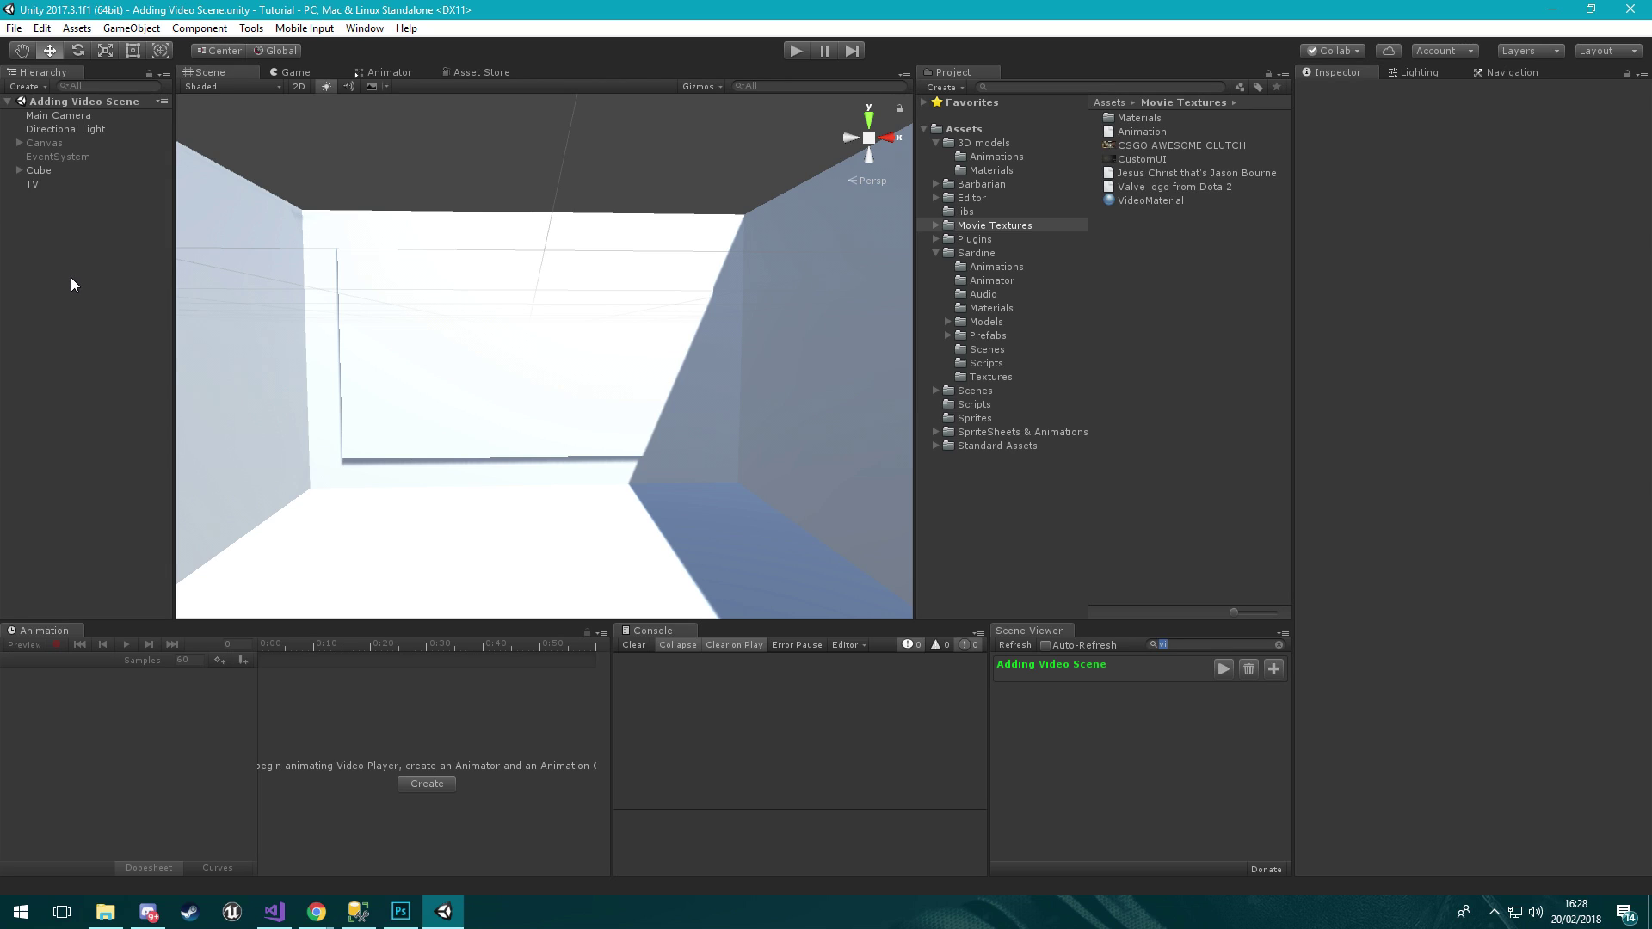
Dismiss the create-object menu without adding anything and select the Main Camera
right_click(54, 266)
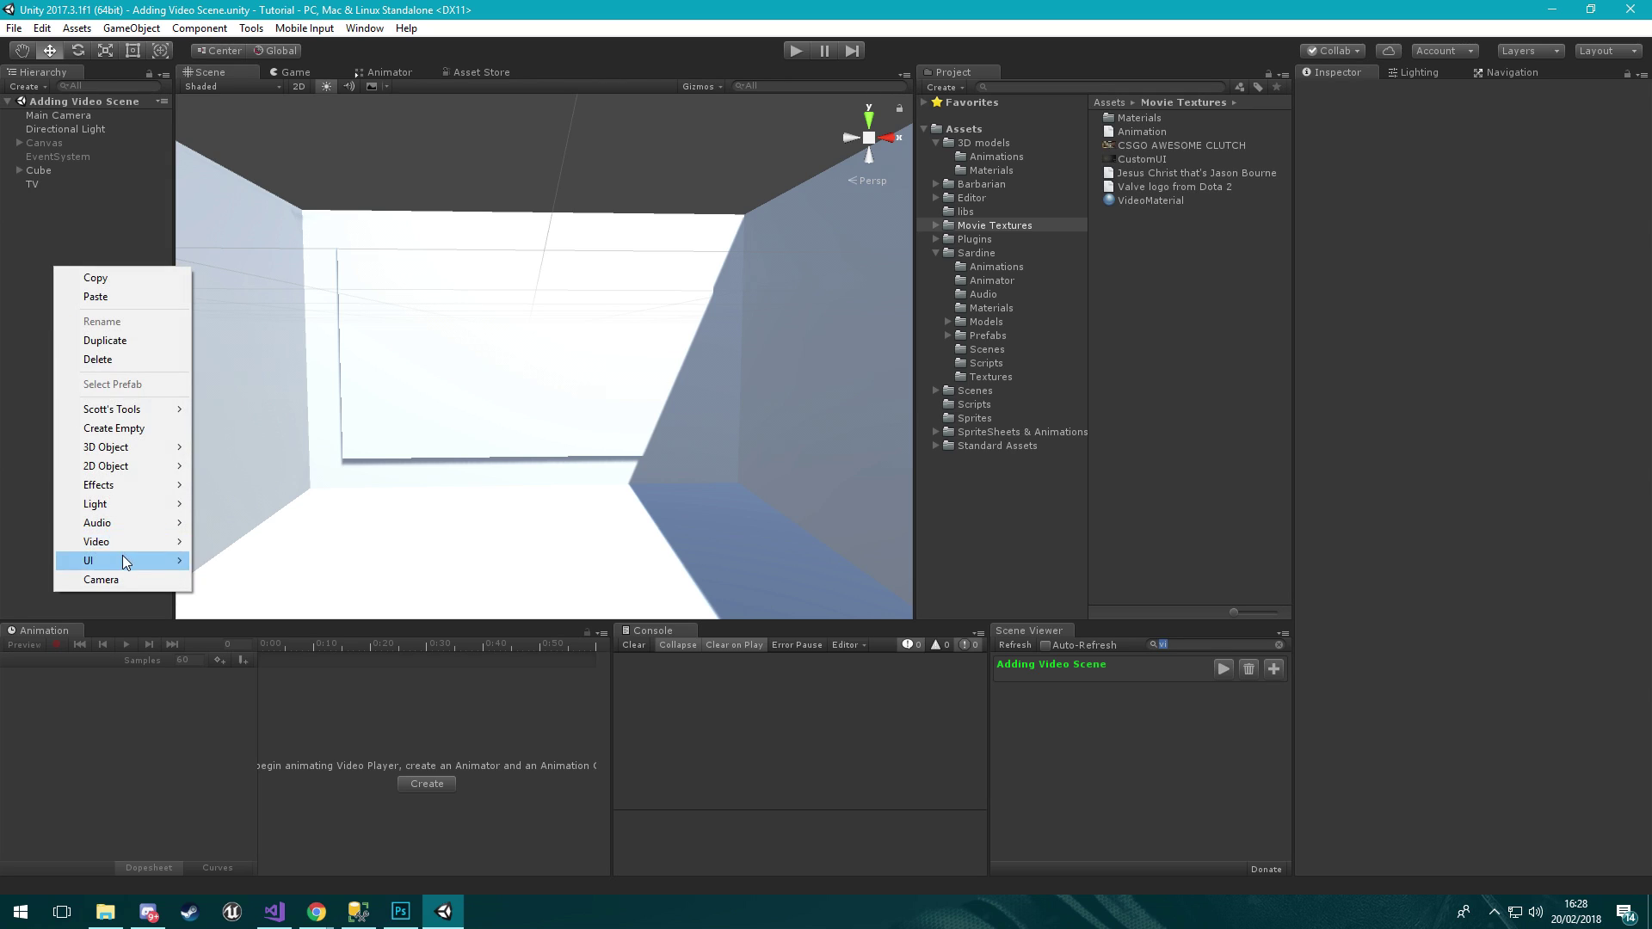
mouse_move(118, 542)
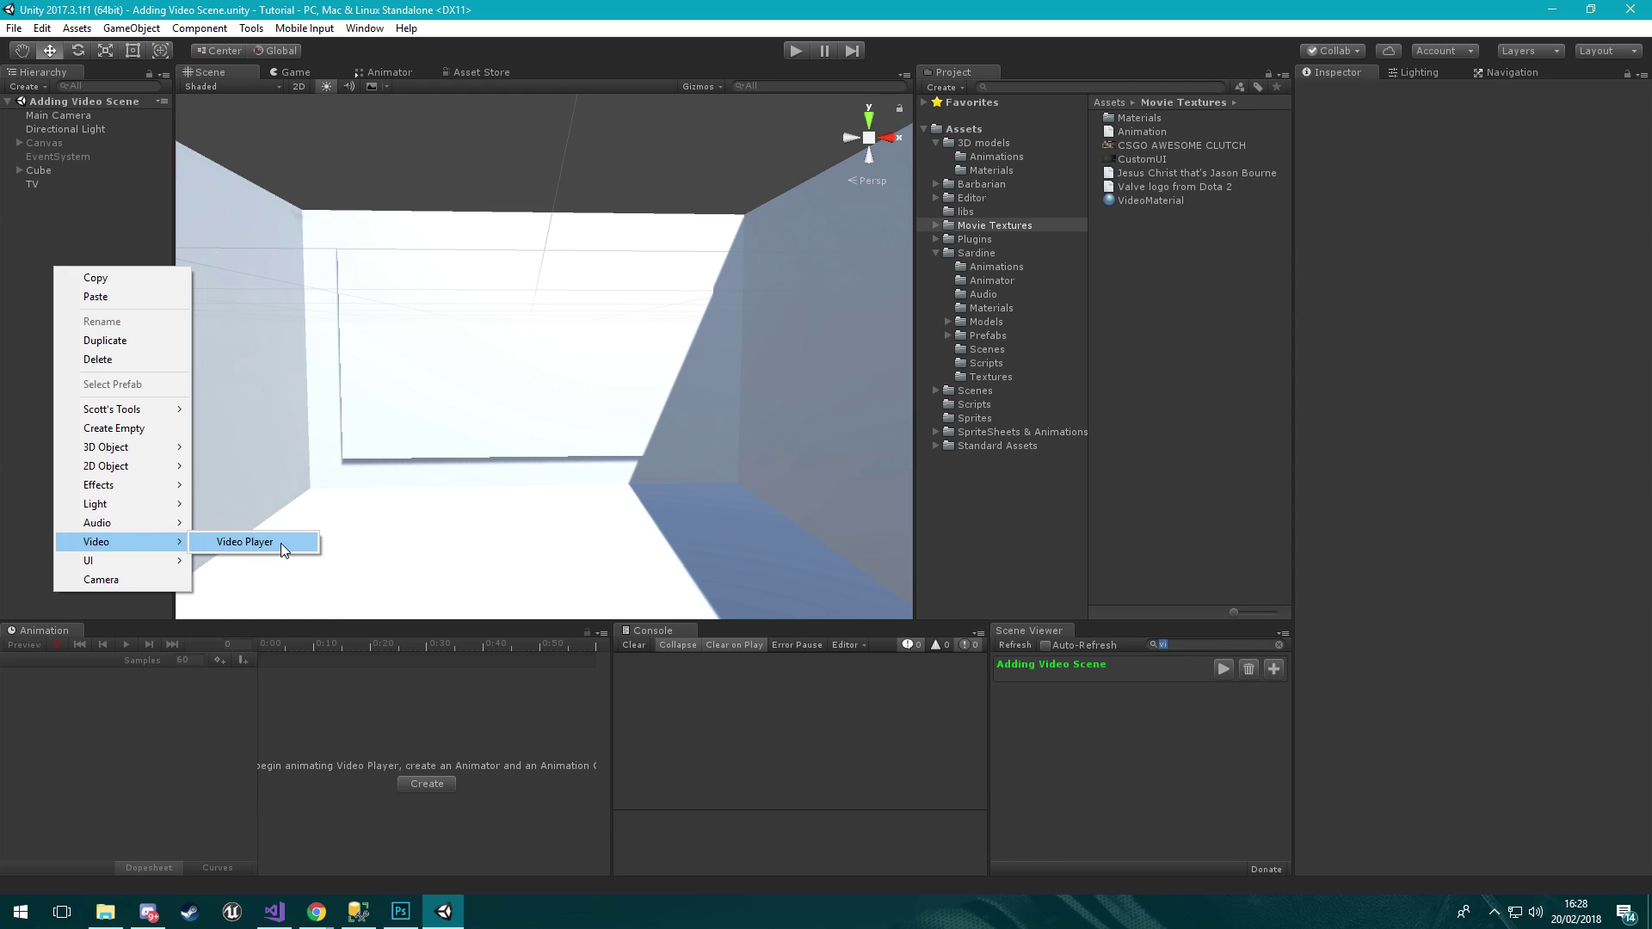
click(101, 235)
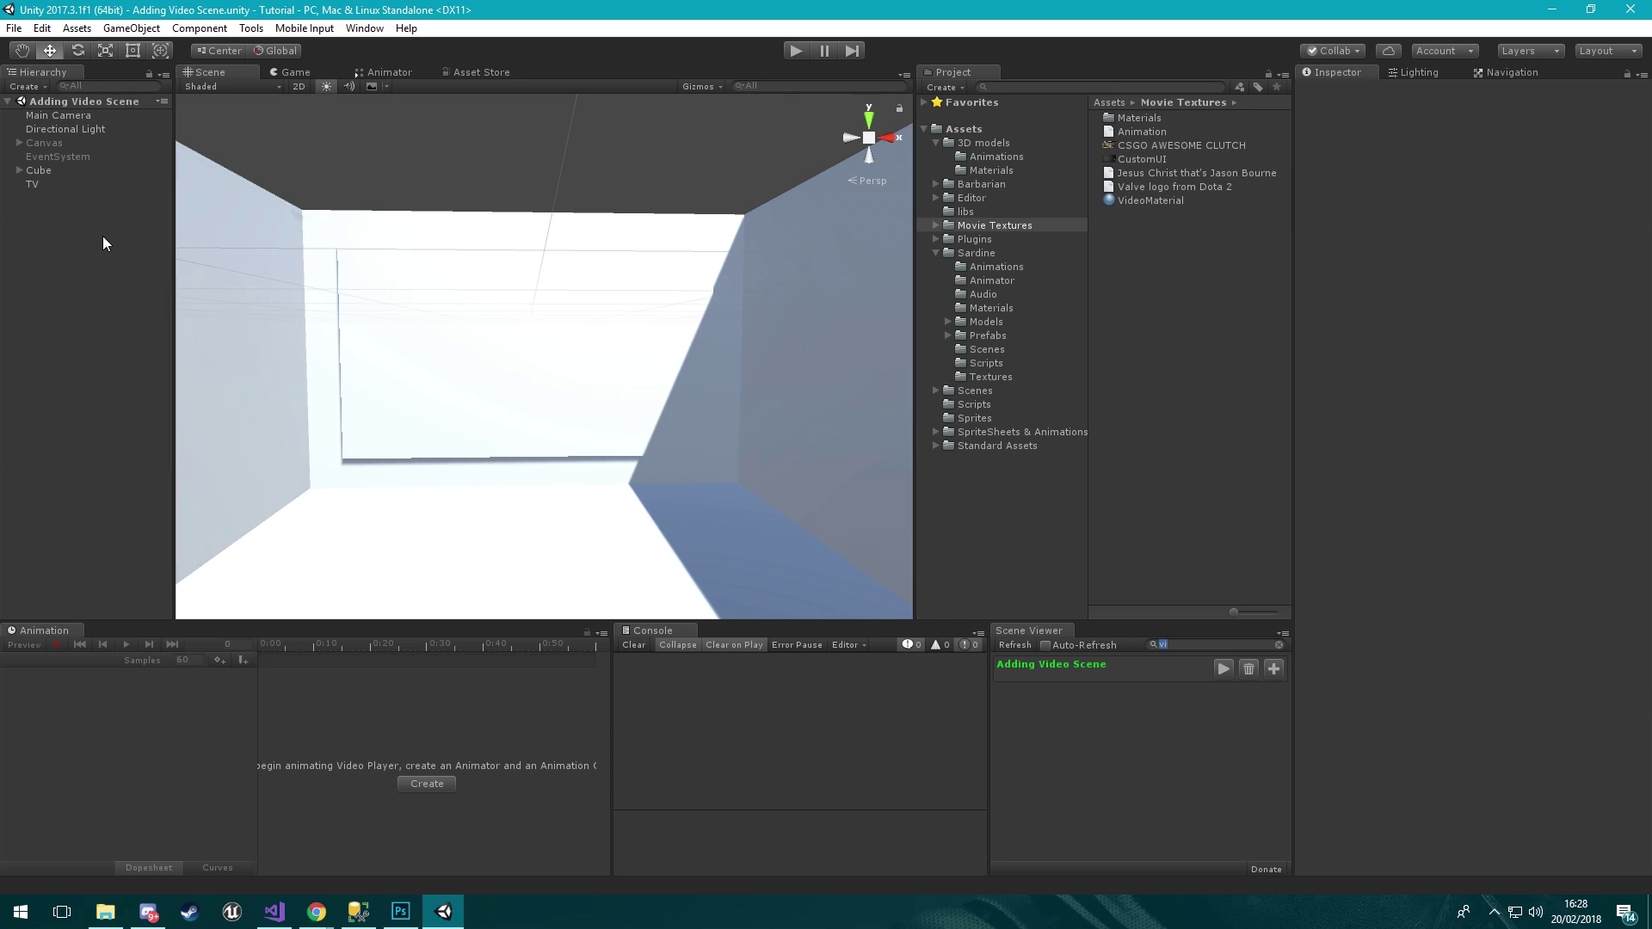
click(94, 121)
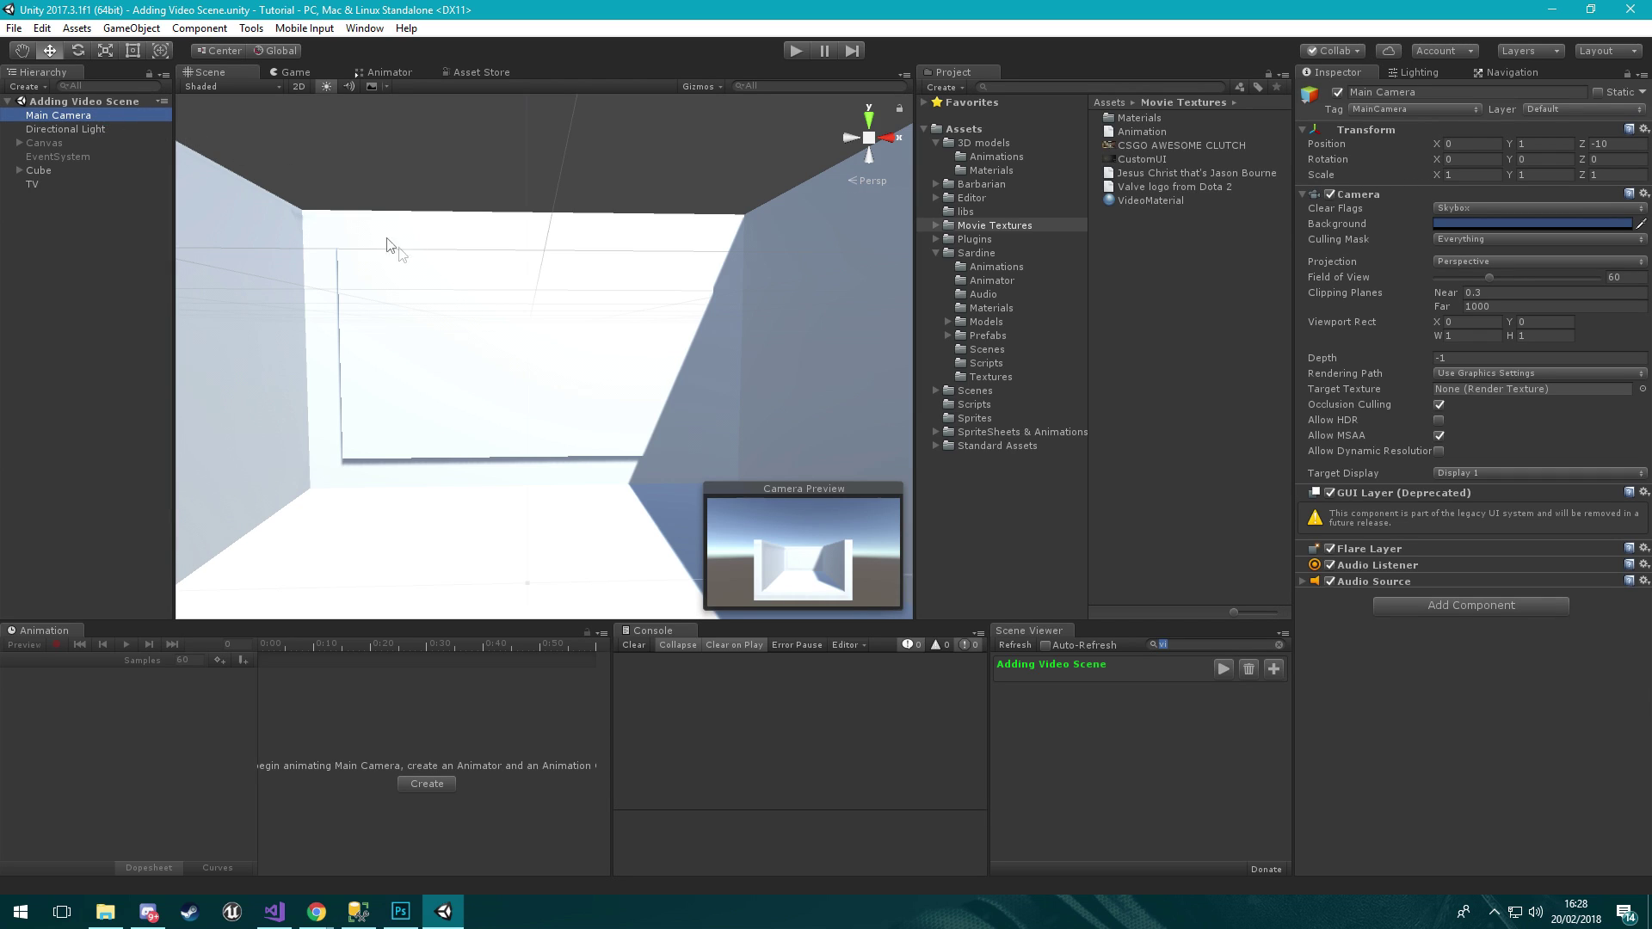
Select the TV quad, look around it in the scene, then deselect it
click(508, 351)
mouse_move(508, 351)
alt+mouse_down()
mouse_move(494, 336)
mouse_move(601, 339)
mouse_move(517, 353)
alt+mouse_up()
alt+scroll(516, 353, down, 10)
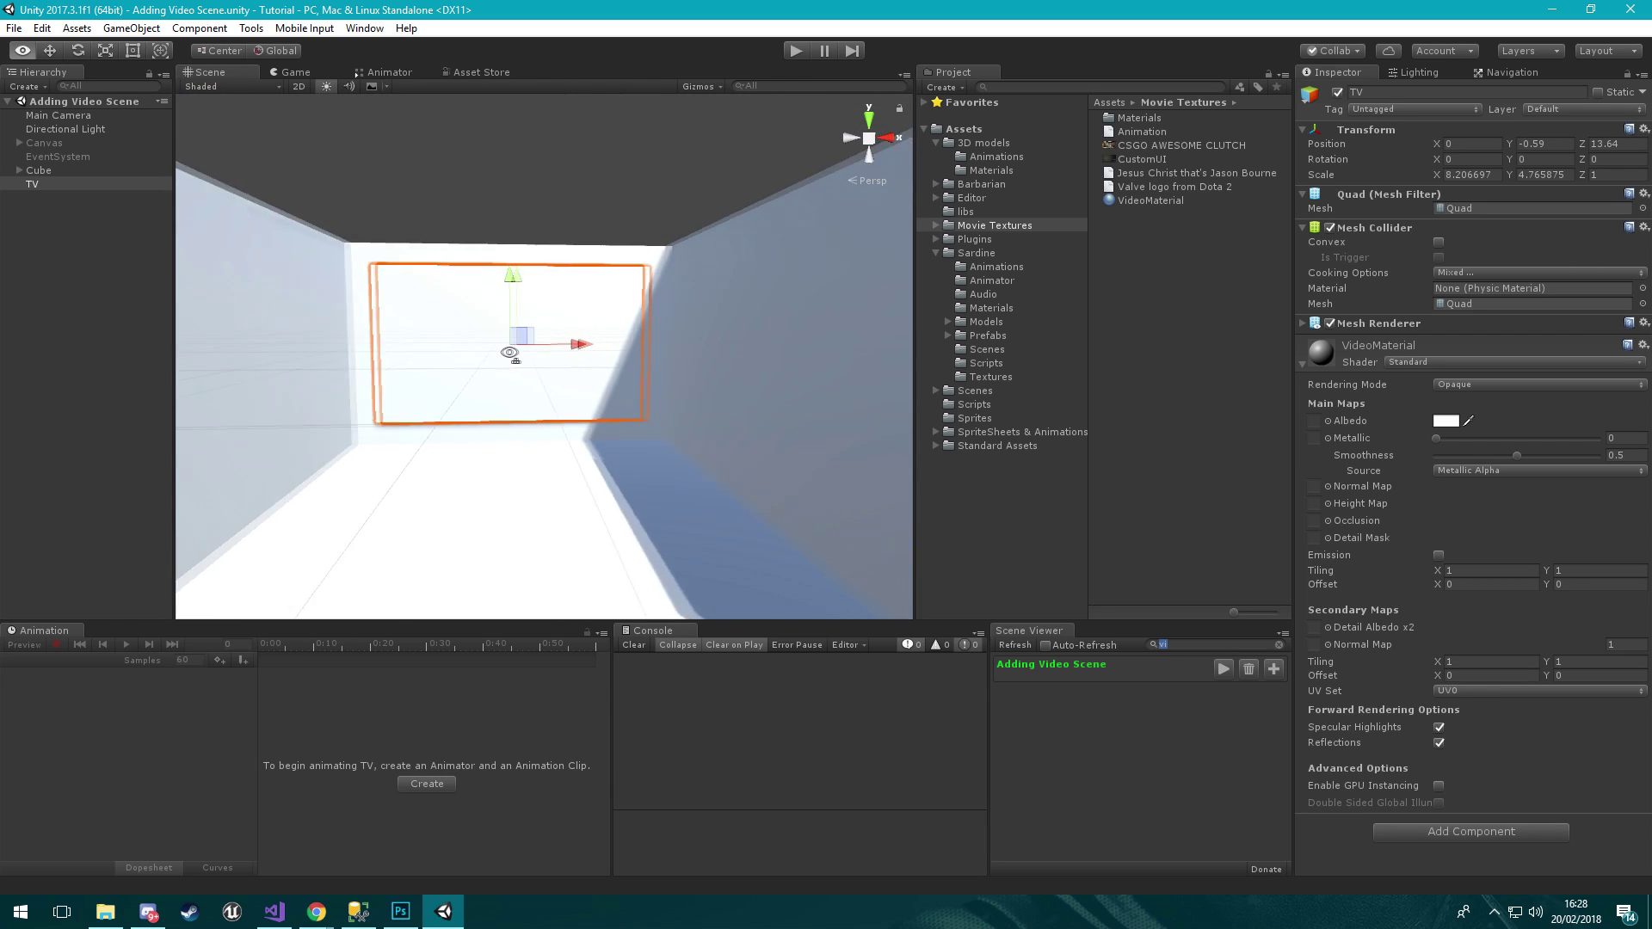
alt+scroll(498, 353, up, 5)
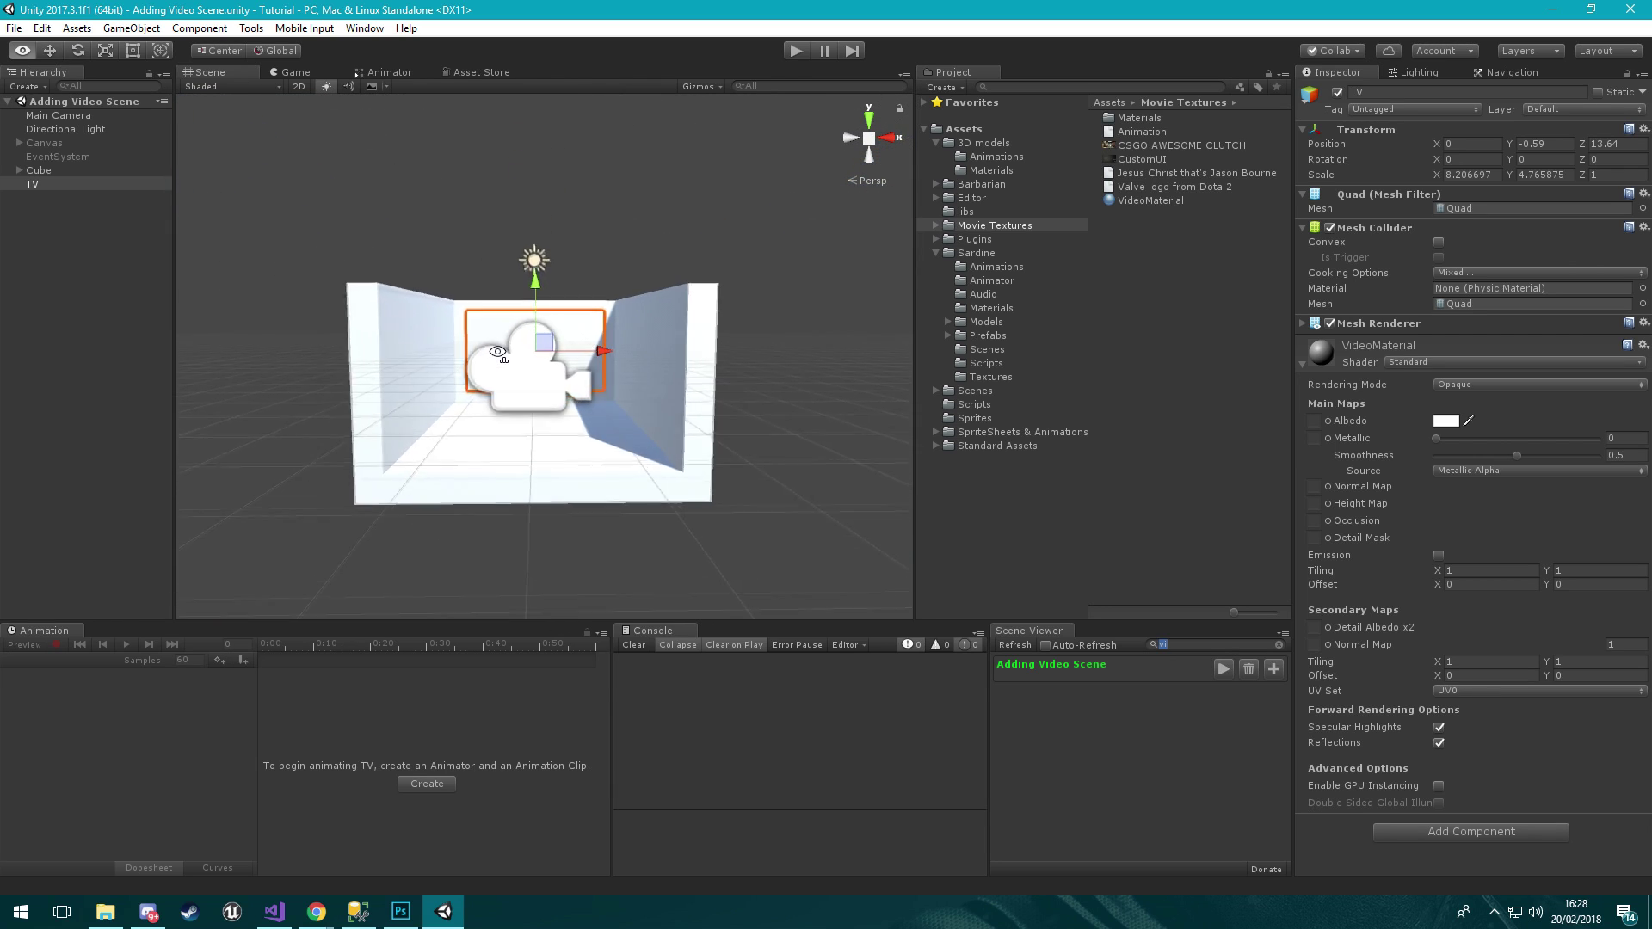
alt+scroll(497, 352, down, 2)
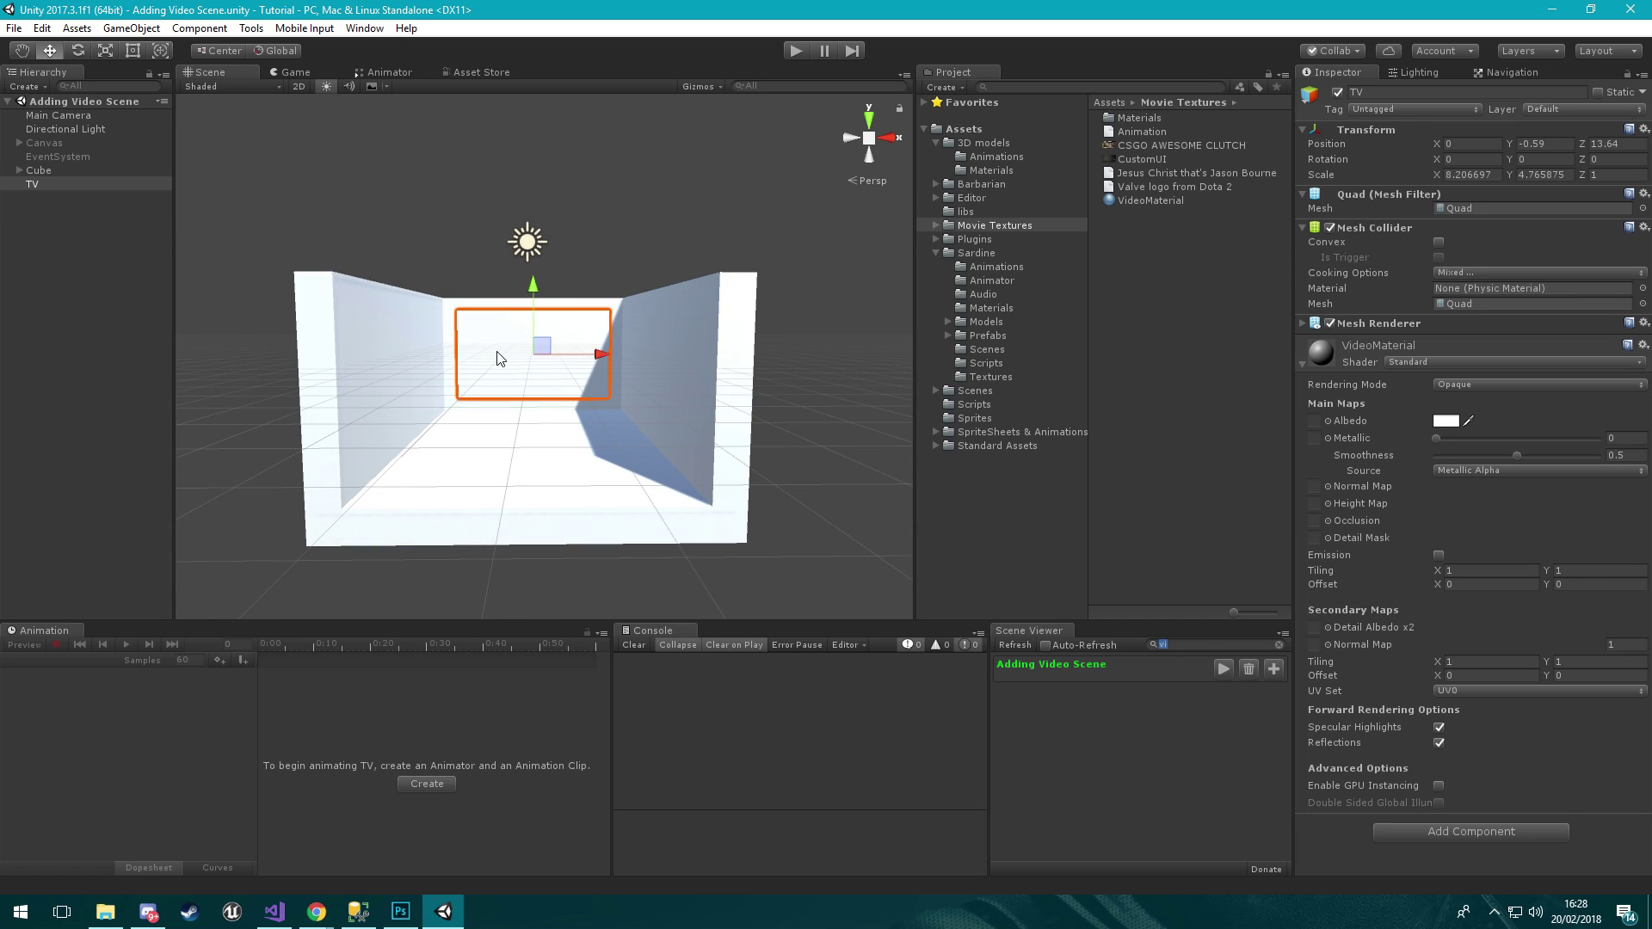
click(85, 230)
Create a Video Player object from the Video menu and review its Video Clip source setting
right_click(85, 230)
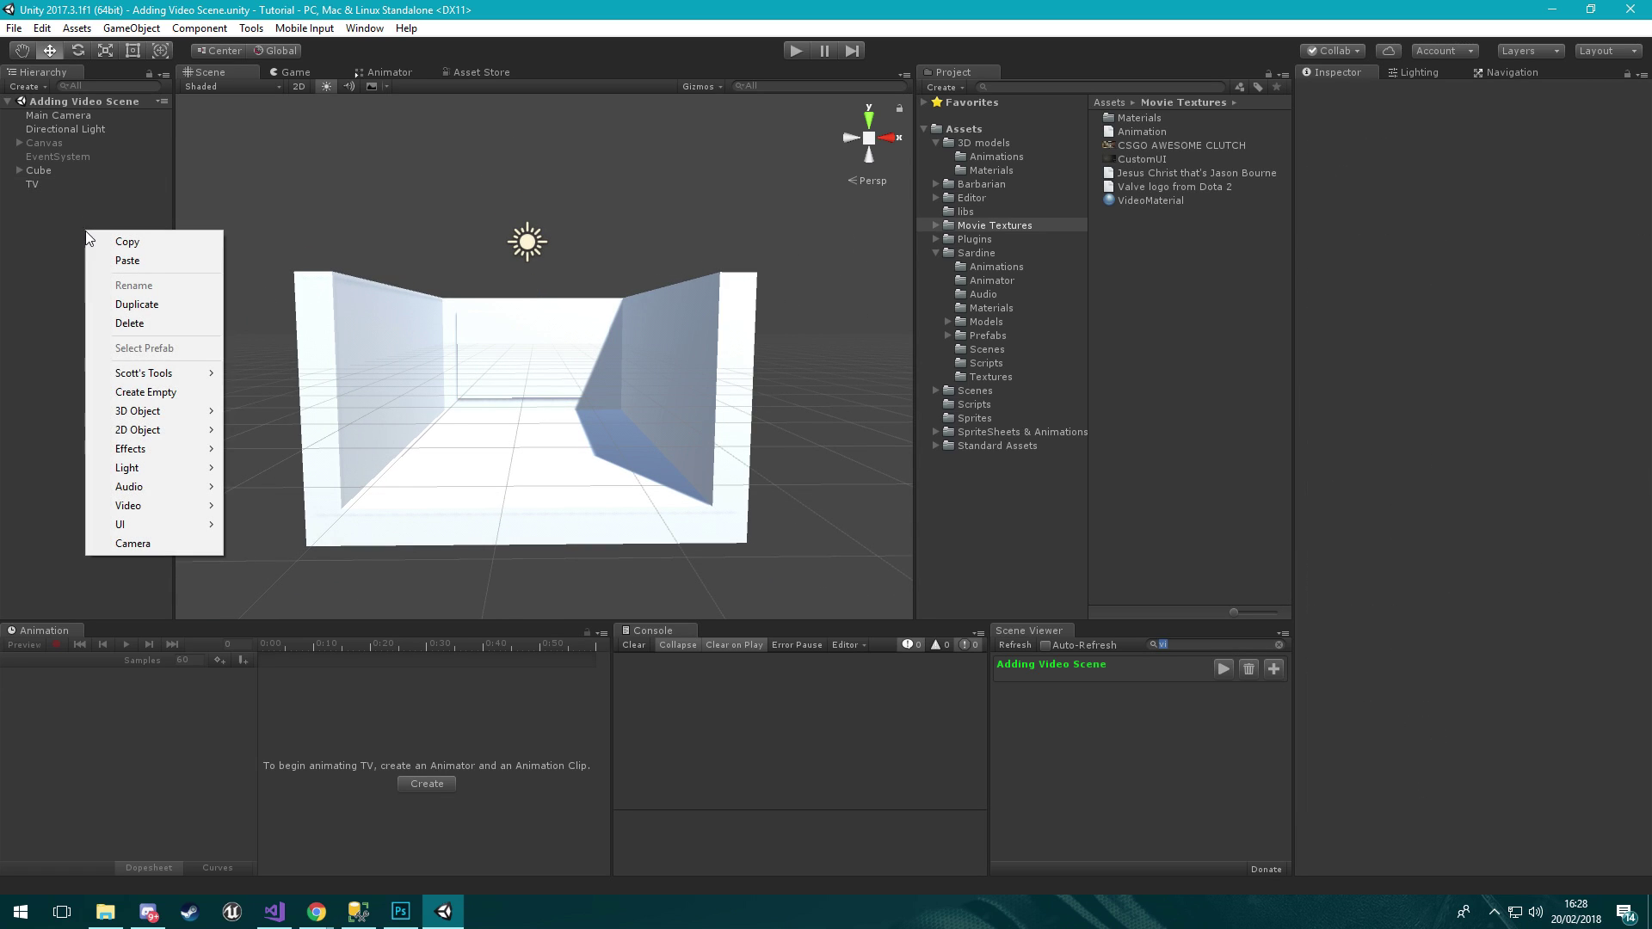
mouse_move(166, 503)
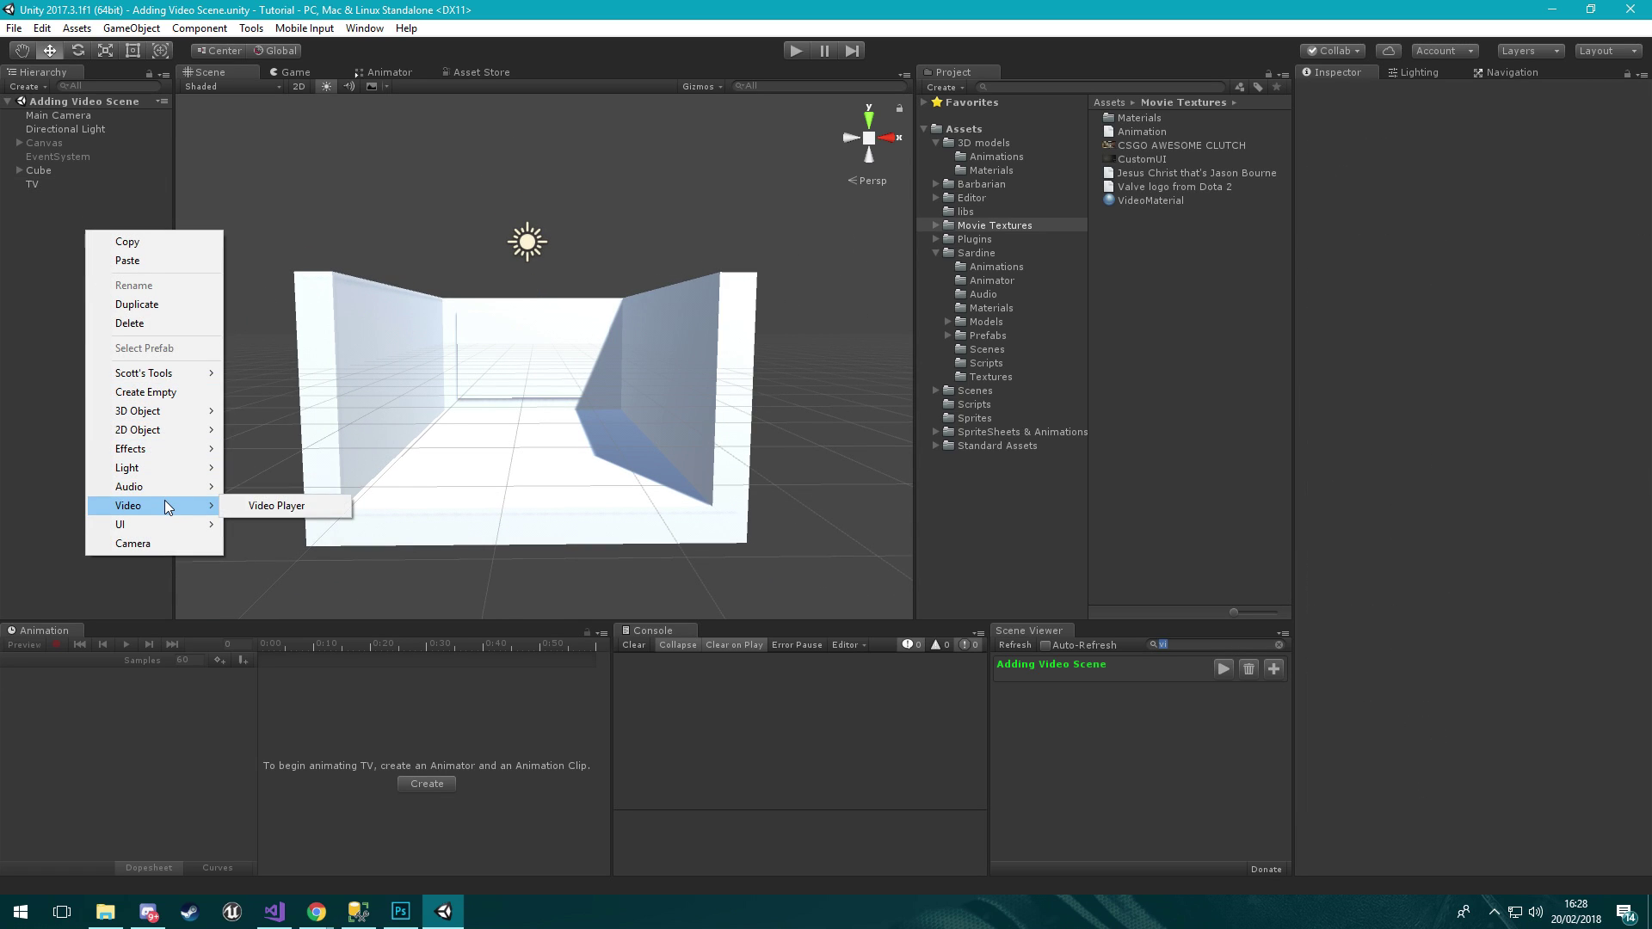
click(301, 508)
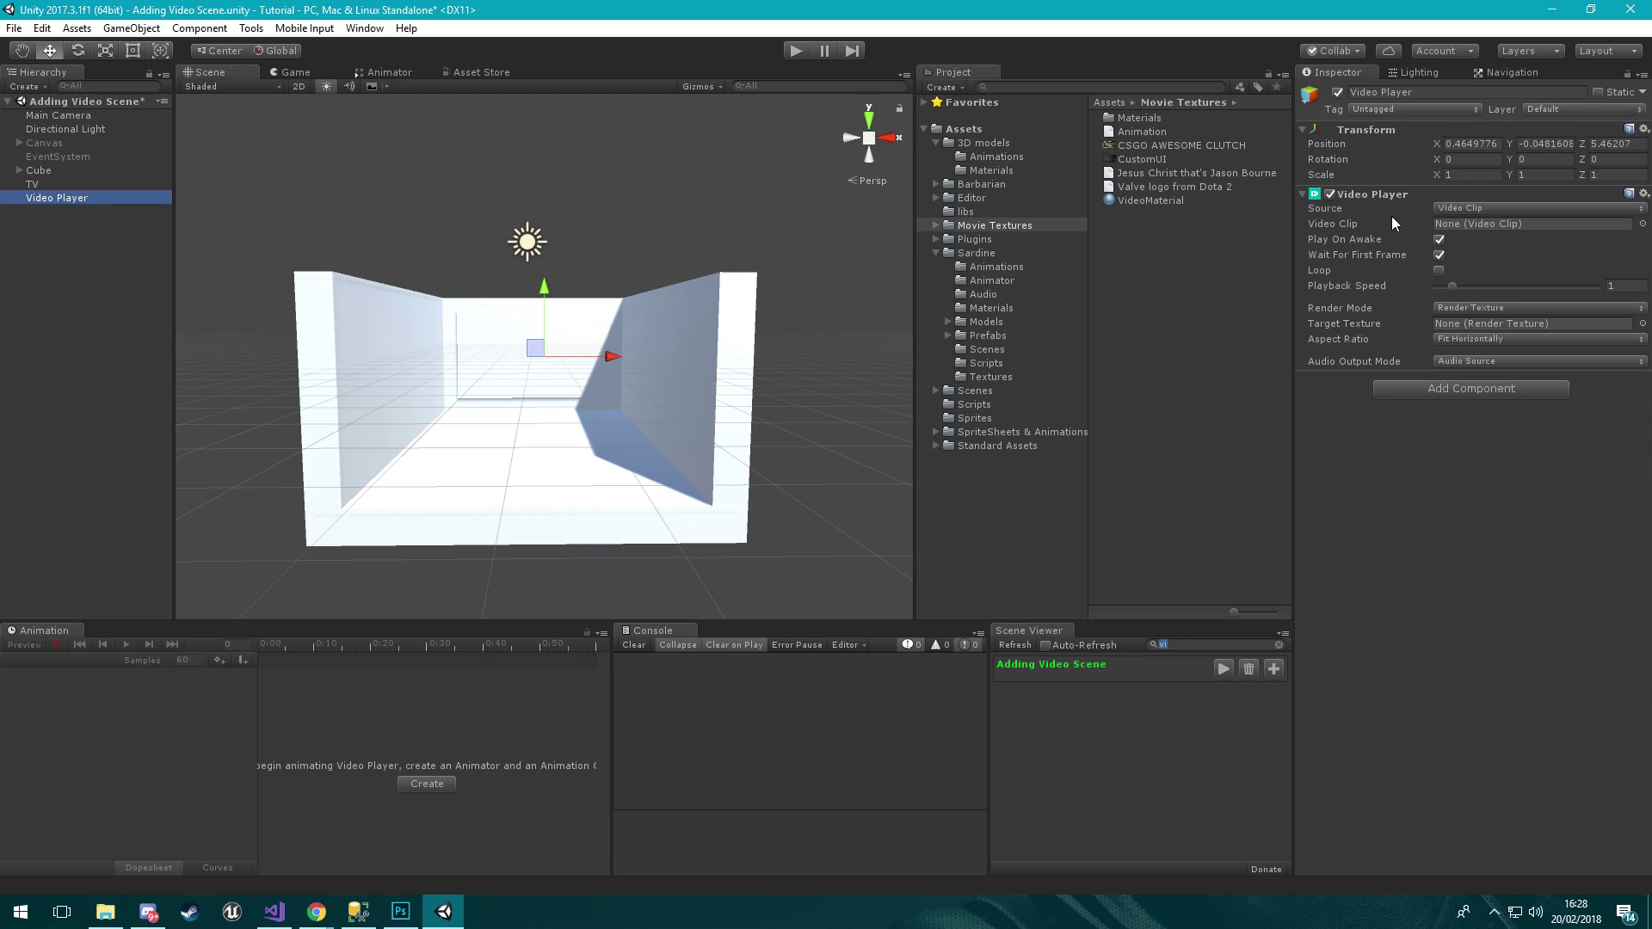
click(1465, 209)
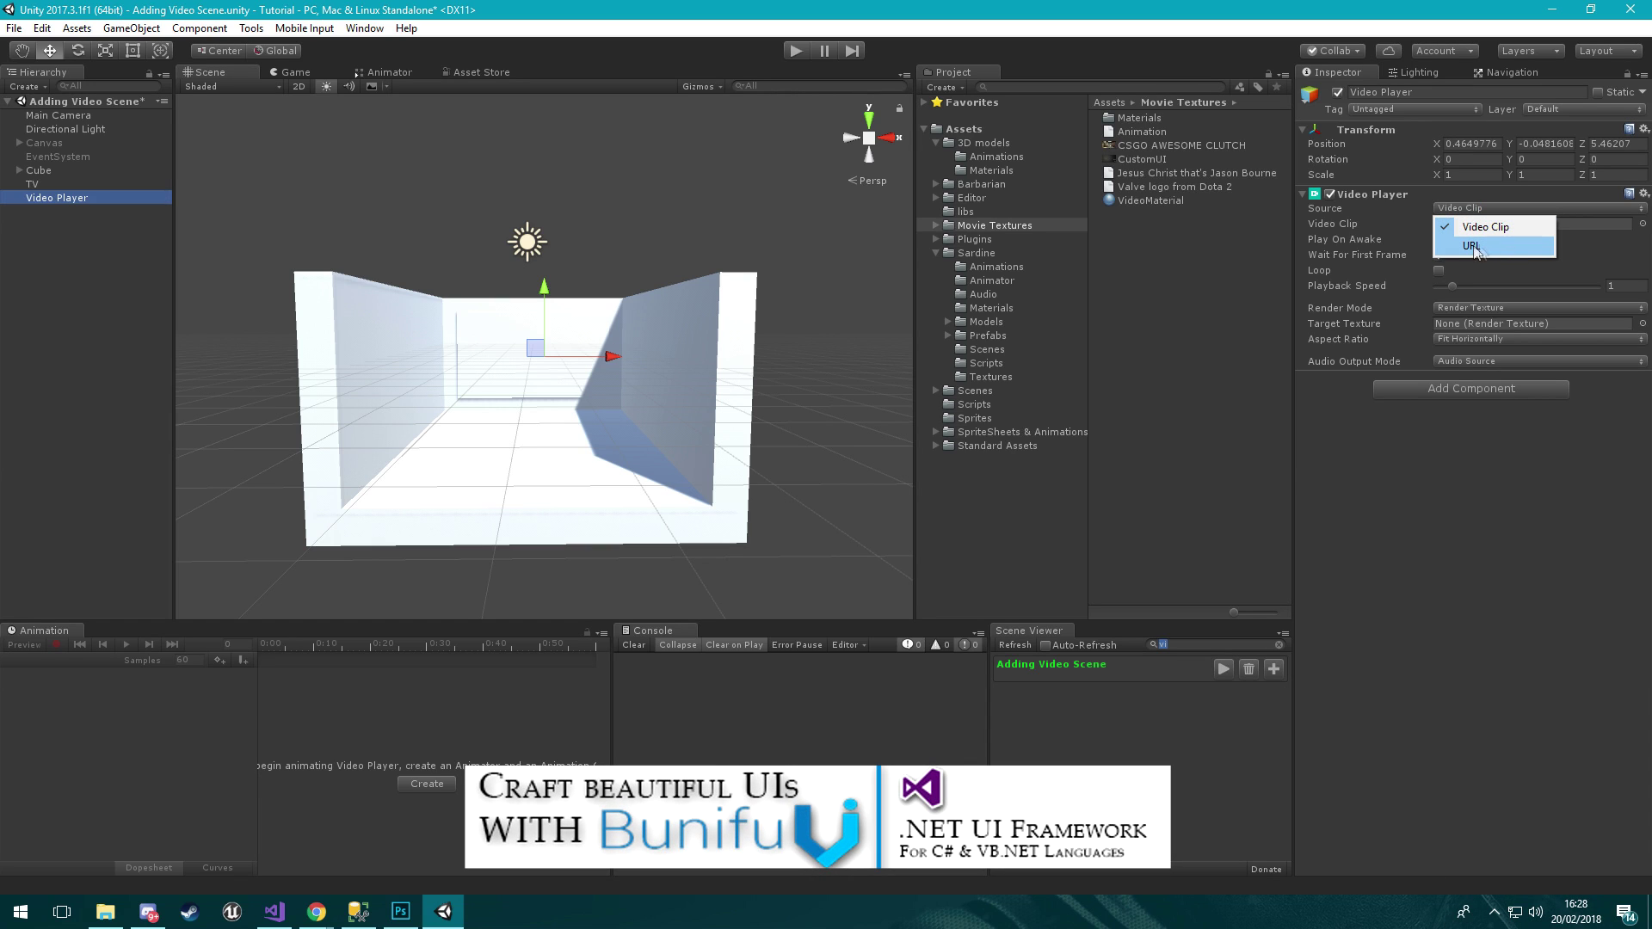
click(1484, 198)
click(1484, 198)
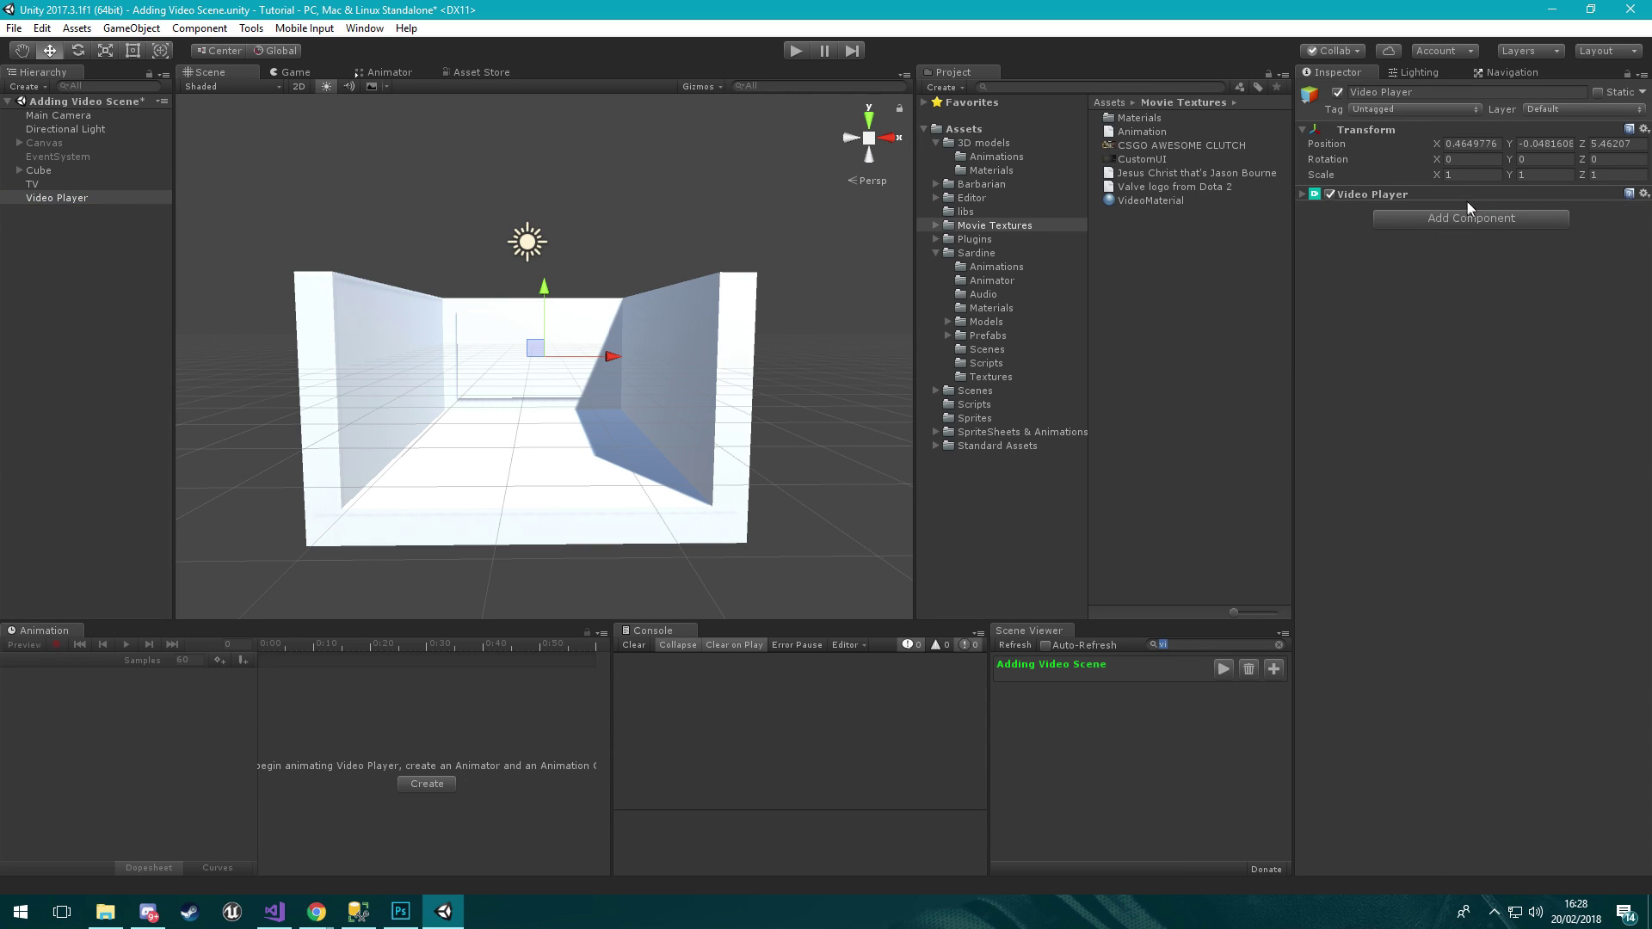
click(1468, 198)
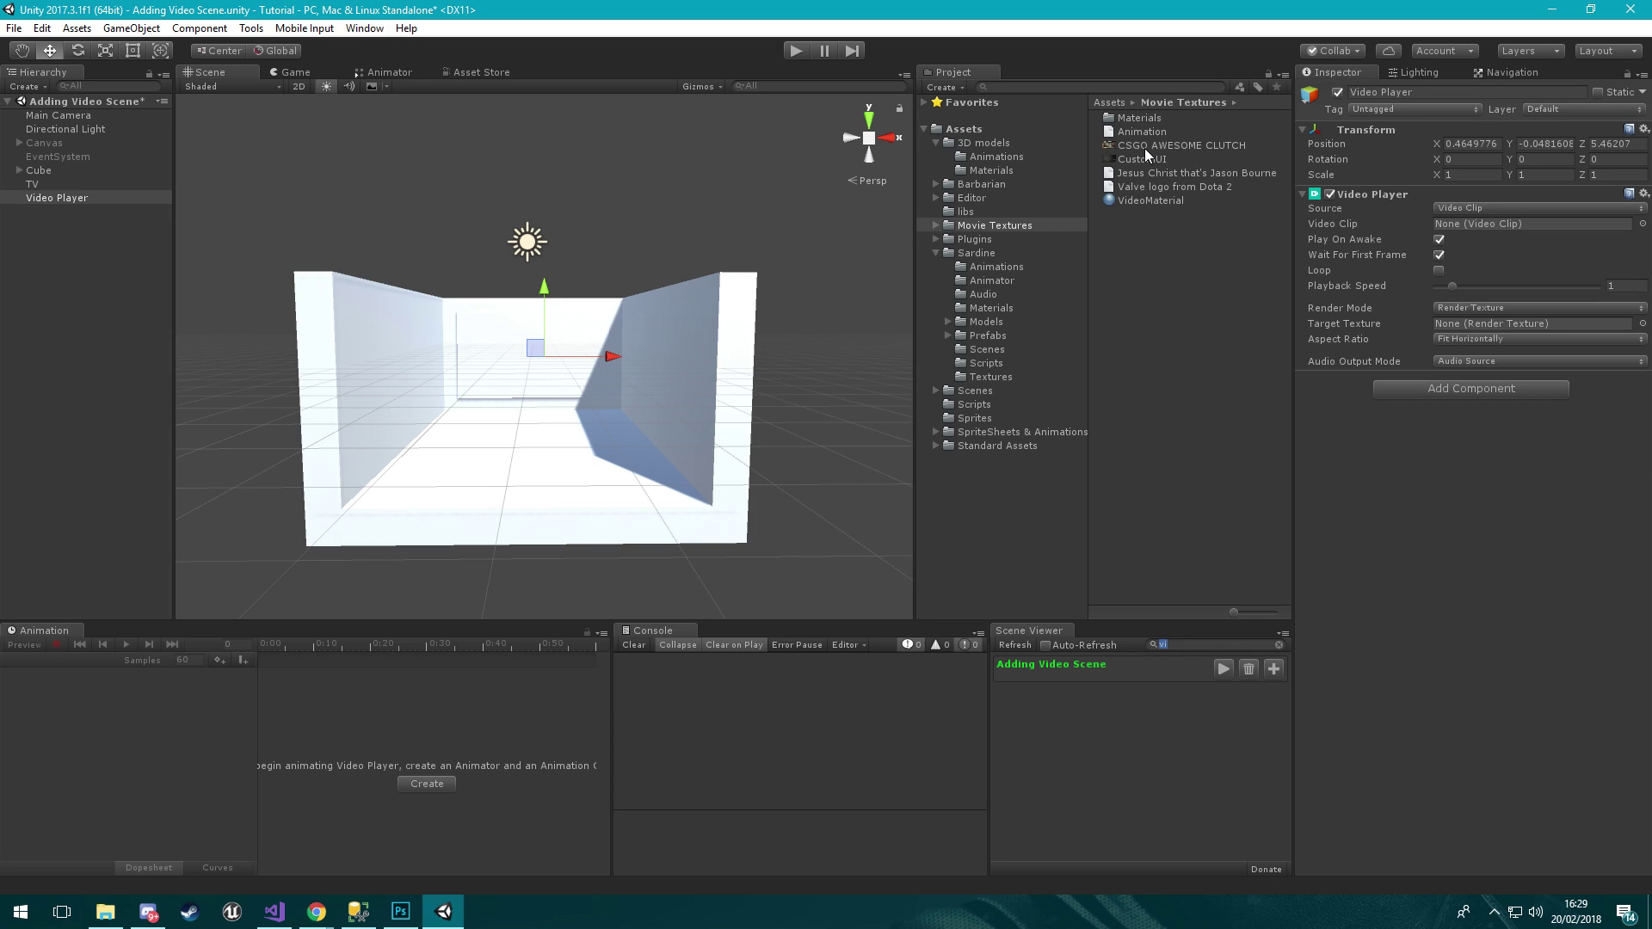
Assign the CSGO AWESOME CLUTCH clip to the Video Clip field and enable Loop
drag(1144, 148, 1504, 224)
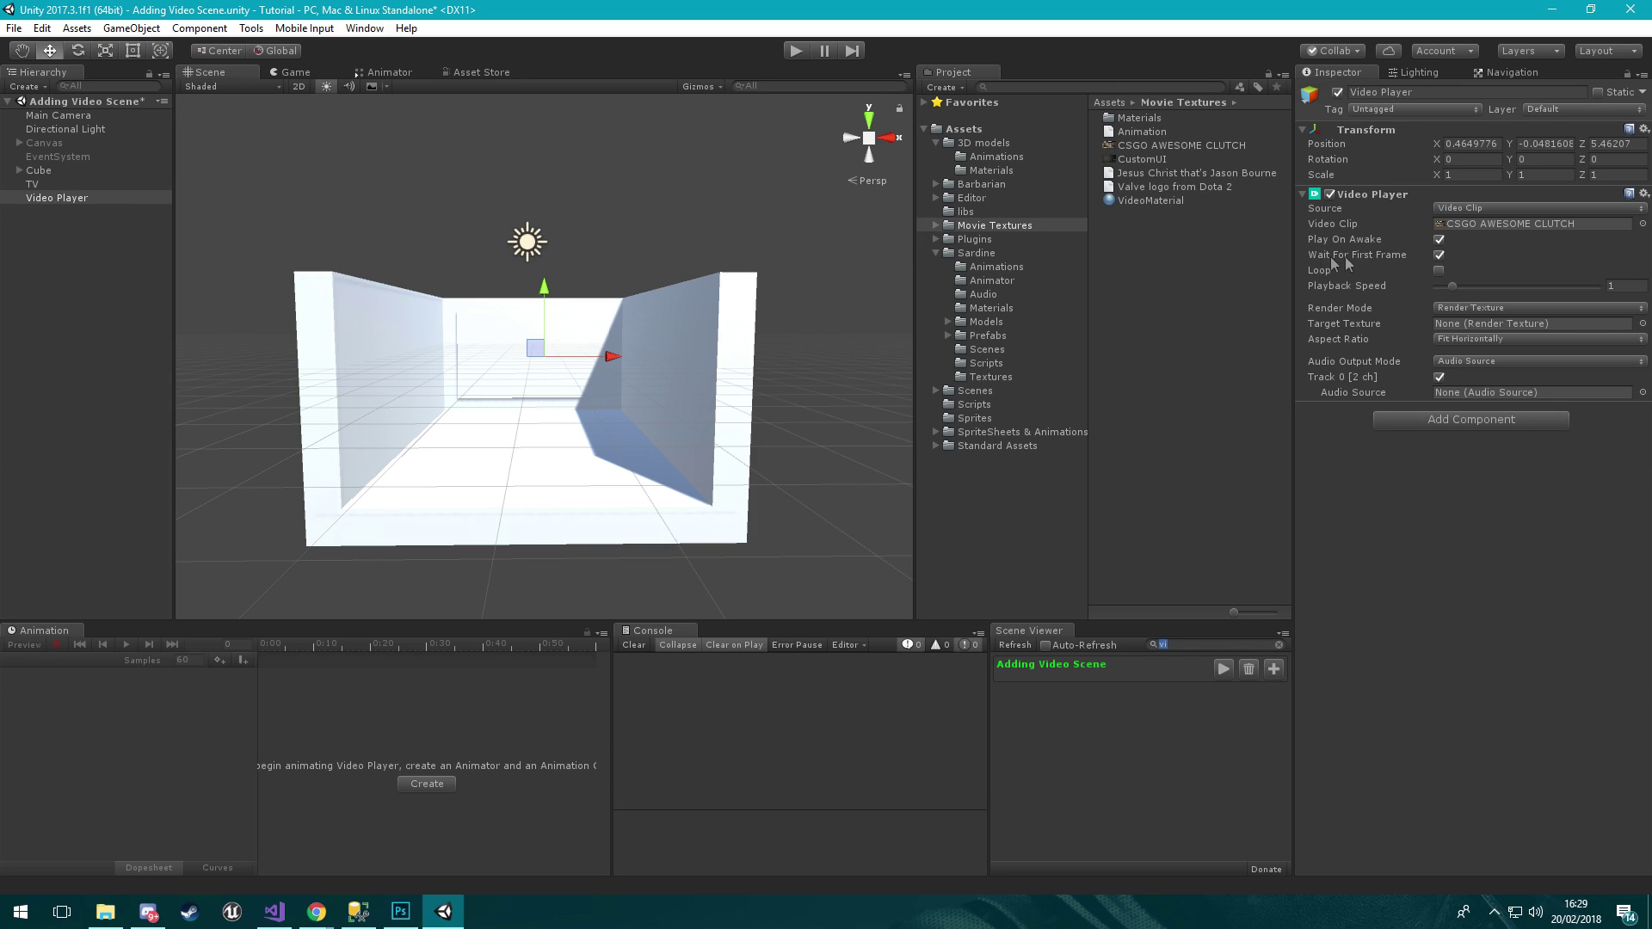
click(1440, 272)
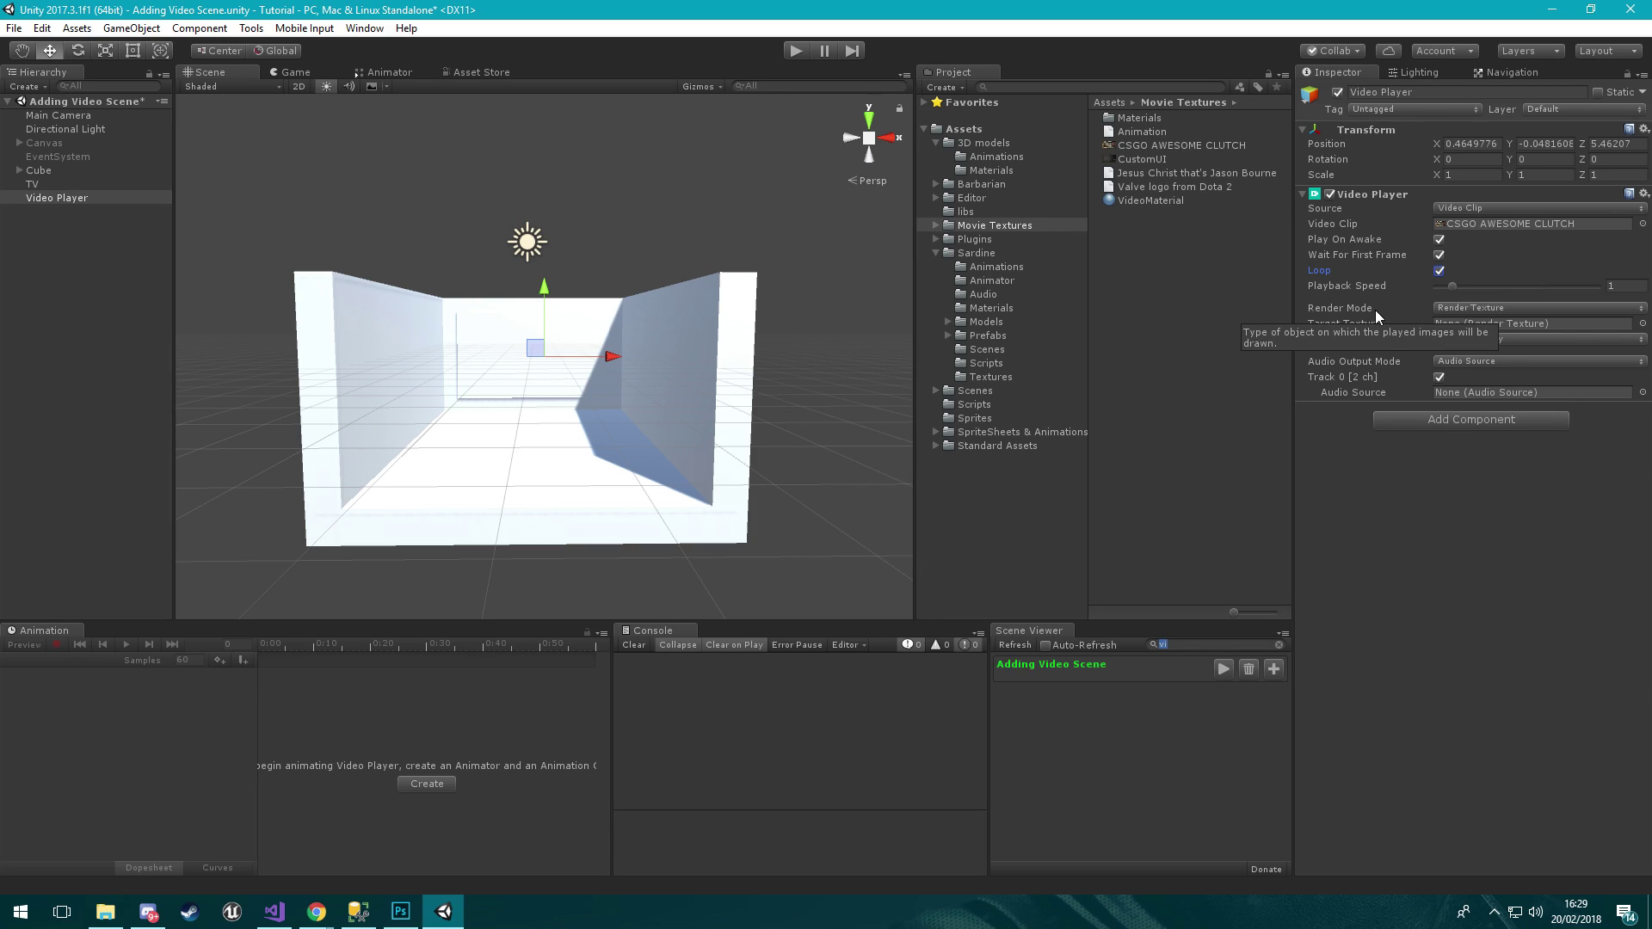
Set Render Mode to Camera Far Plane with Main Camera as the target camera, then check Audio Output Mode
click(1484, 308)
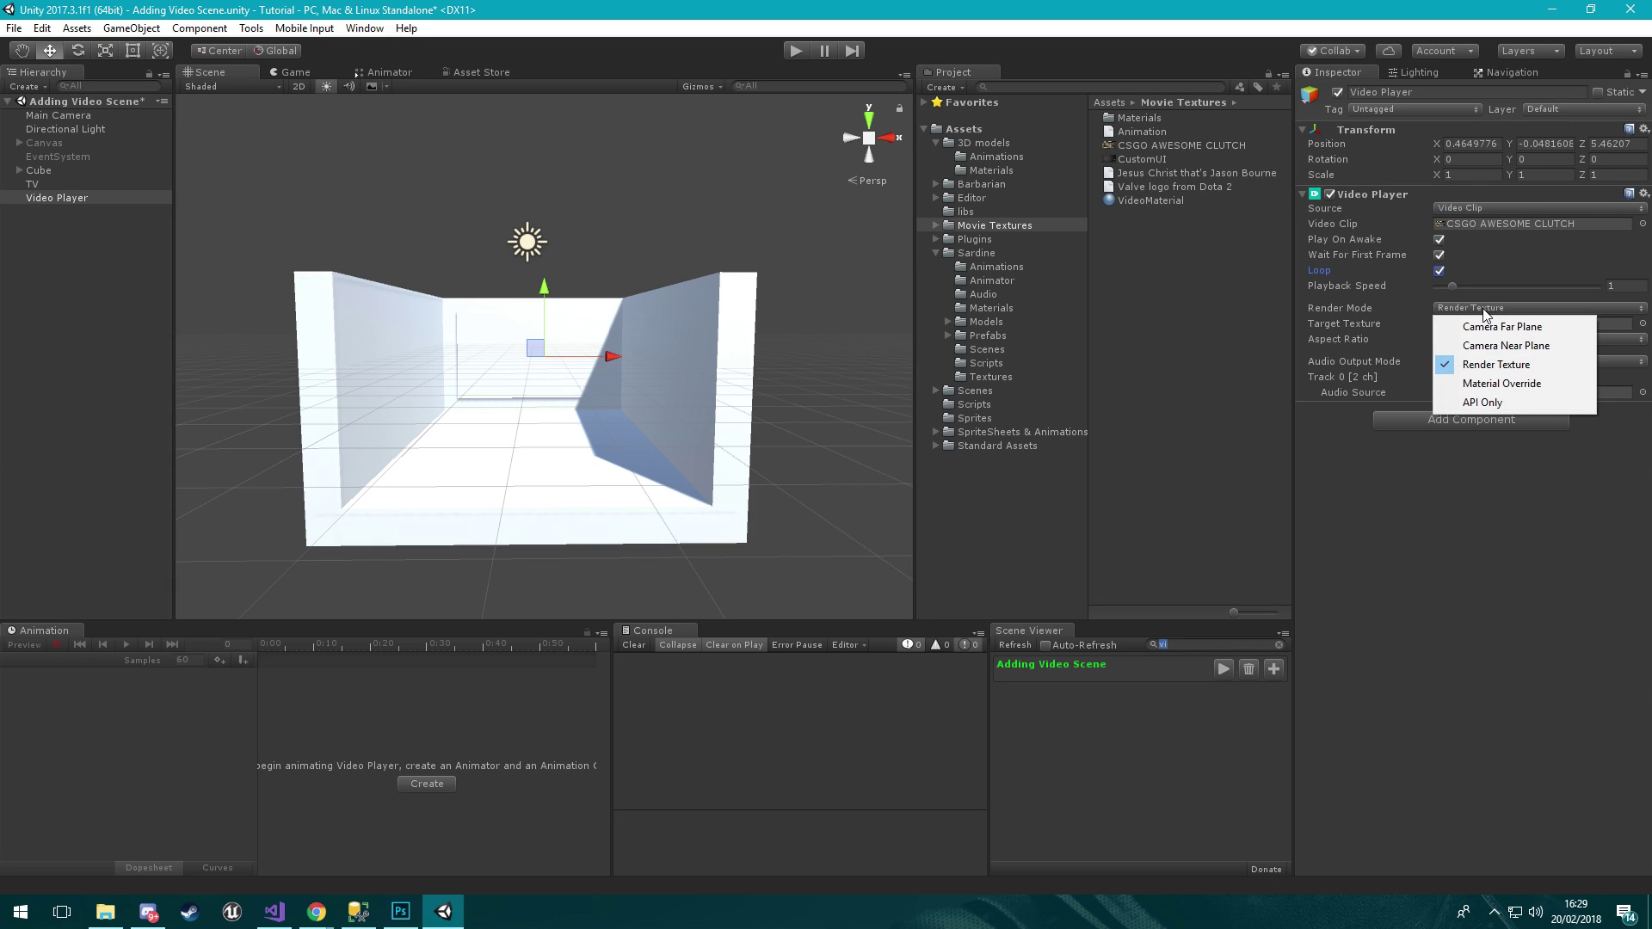
click(1495, 326)
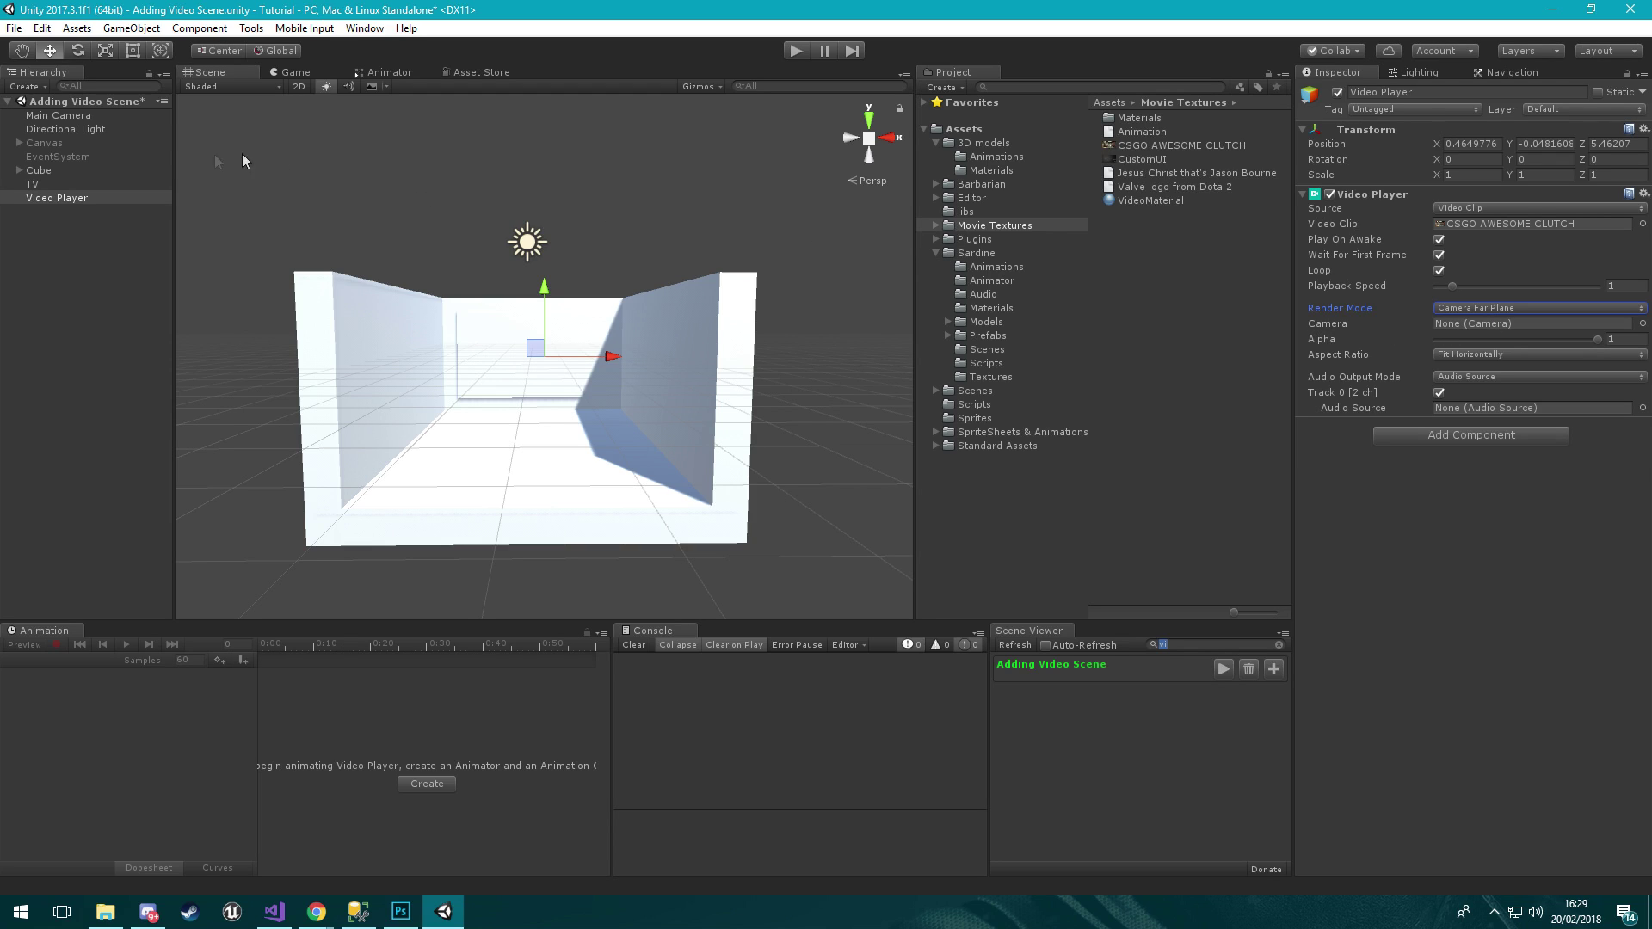
drag(58, 115, 1458, 323)
click(1462, 378)
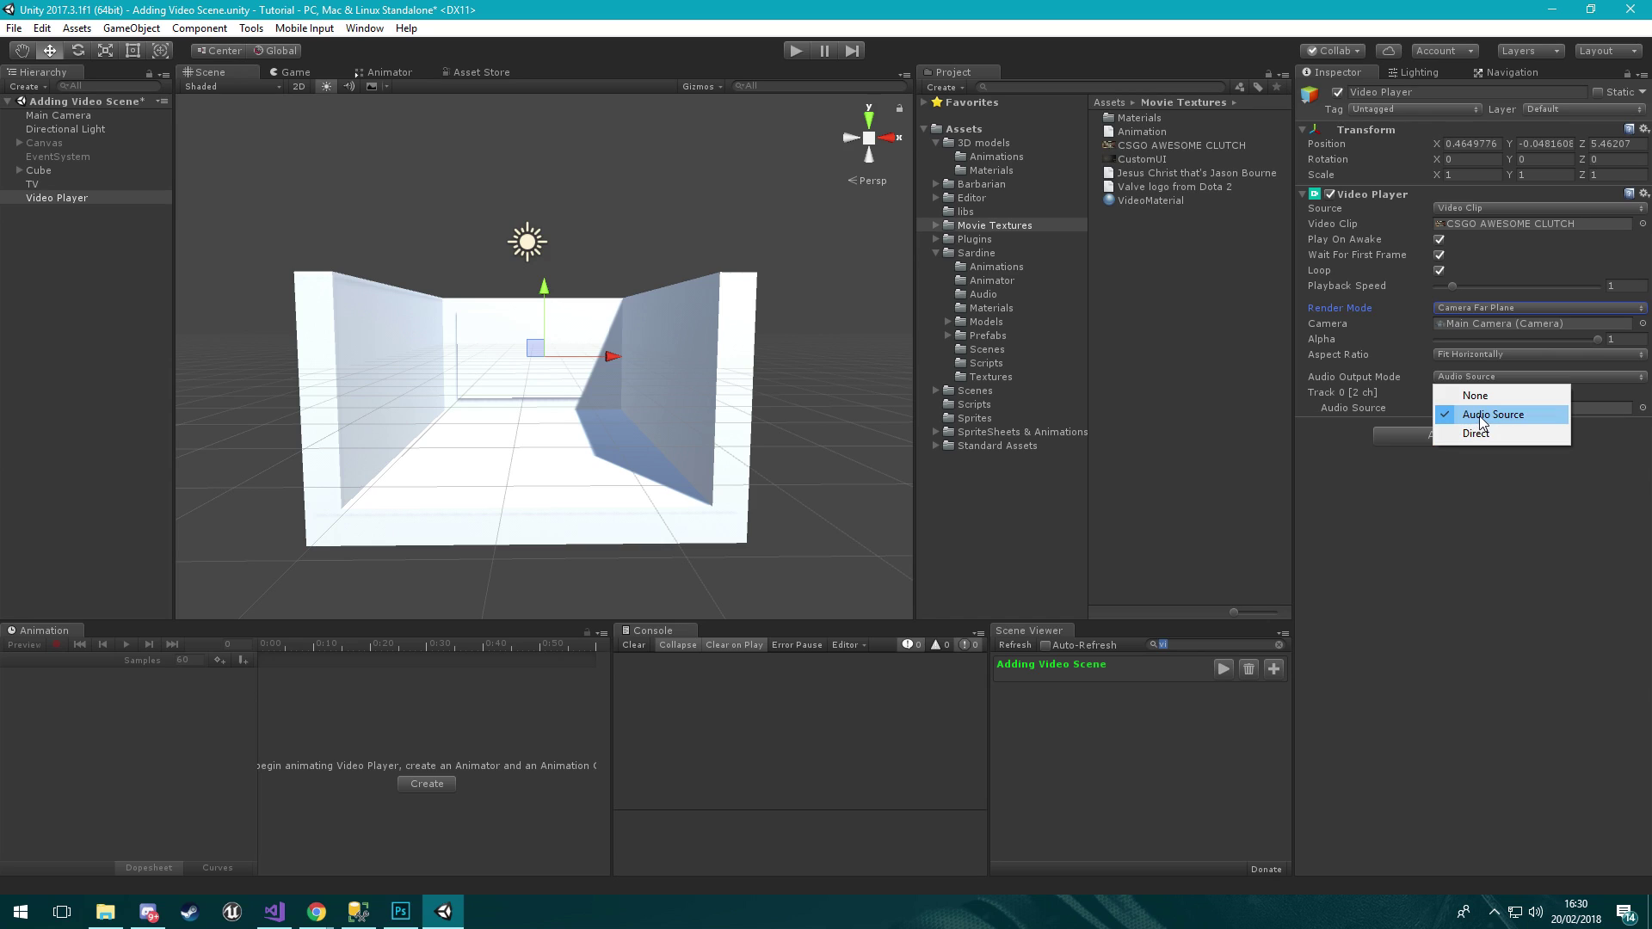
Keep Audio Source output, add an Audio Source component, and link it as the player's audio source
click(1510, 418)
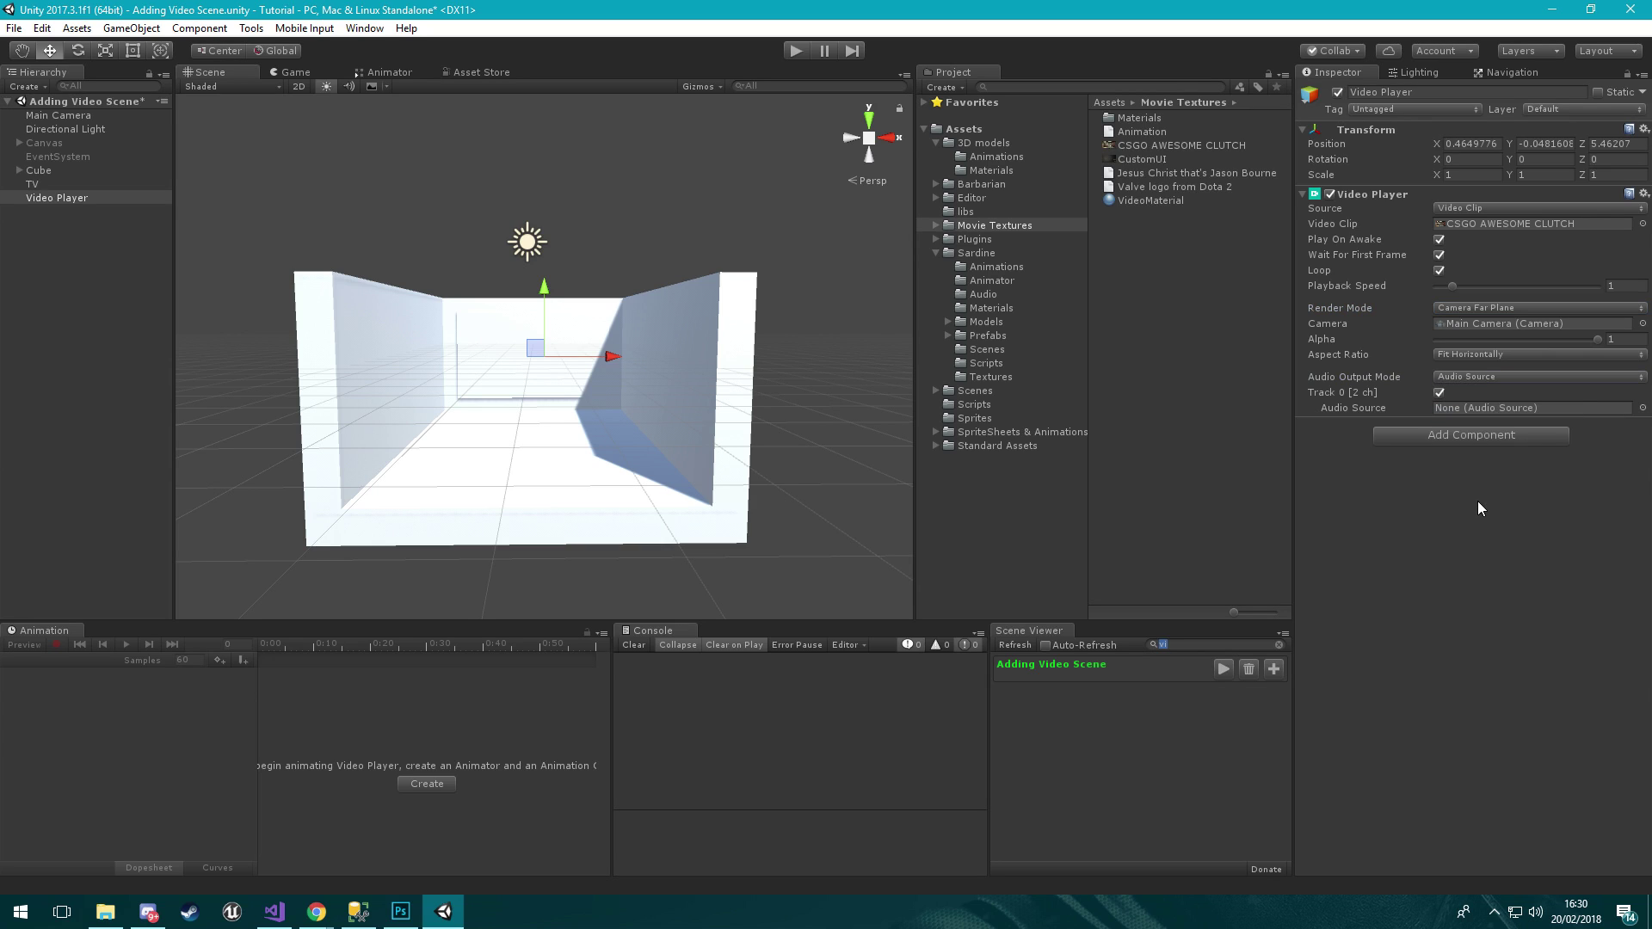
click(1445, 438)
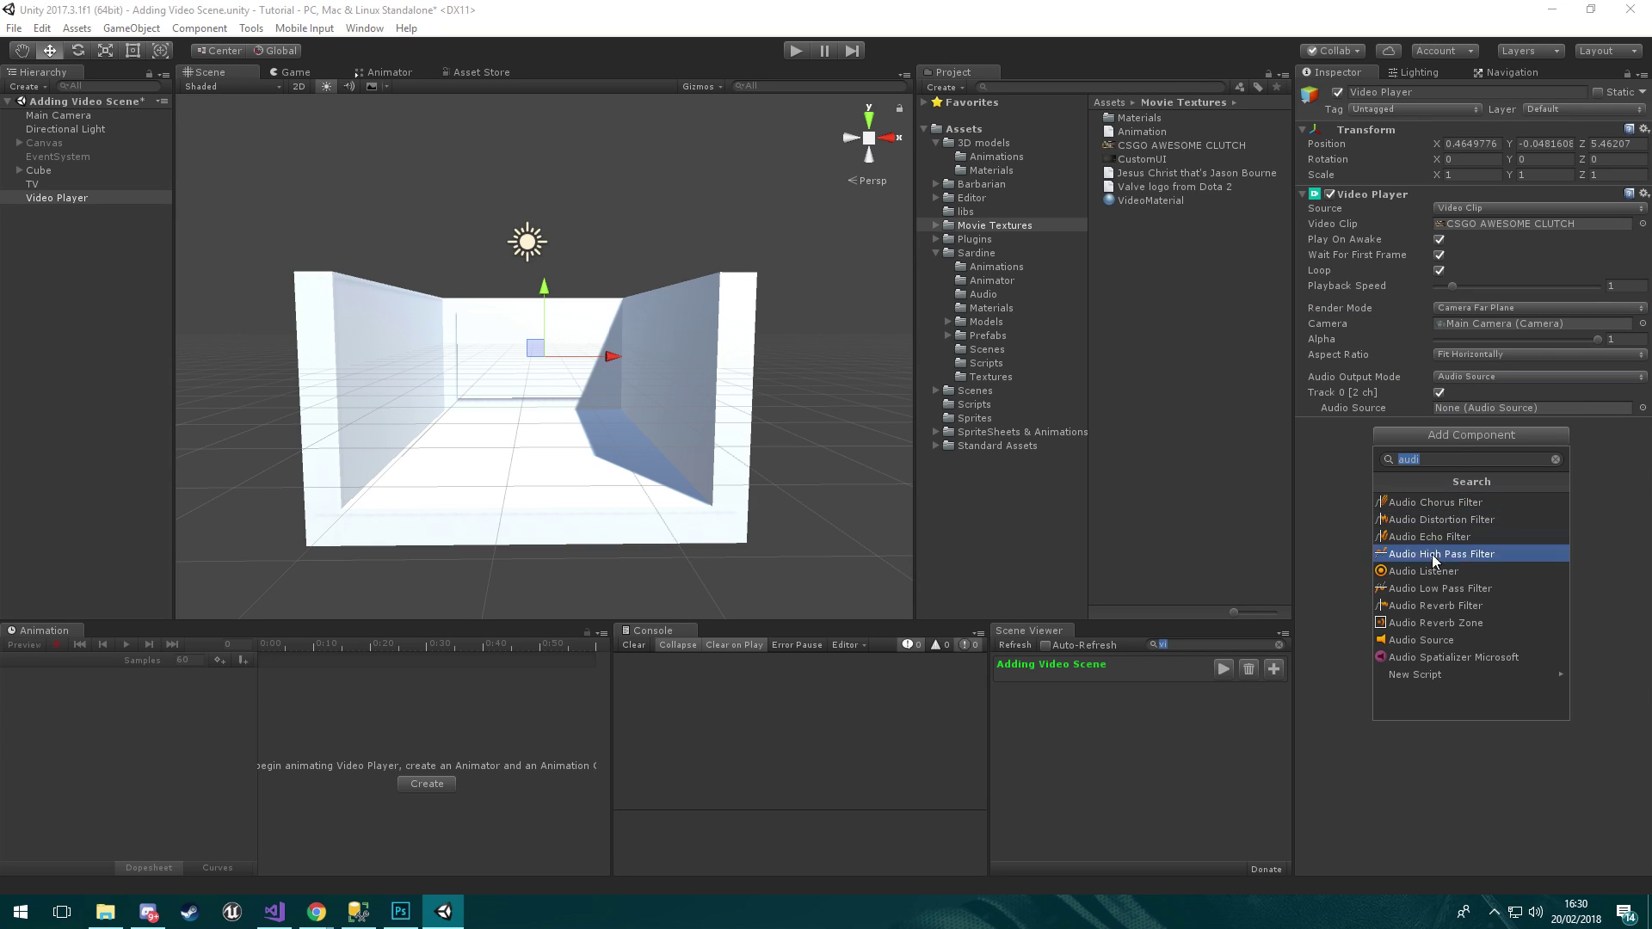
click(1434, 640)
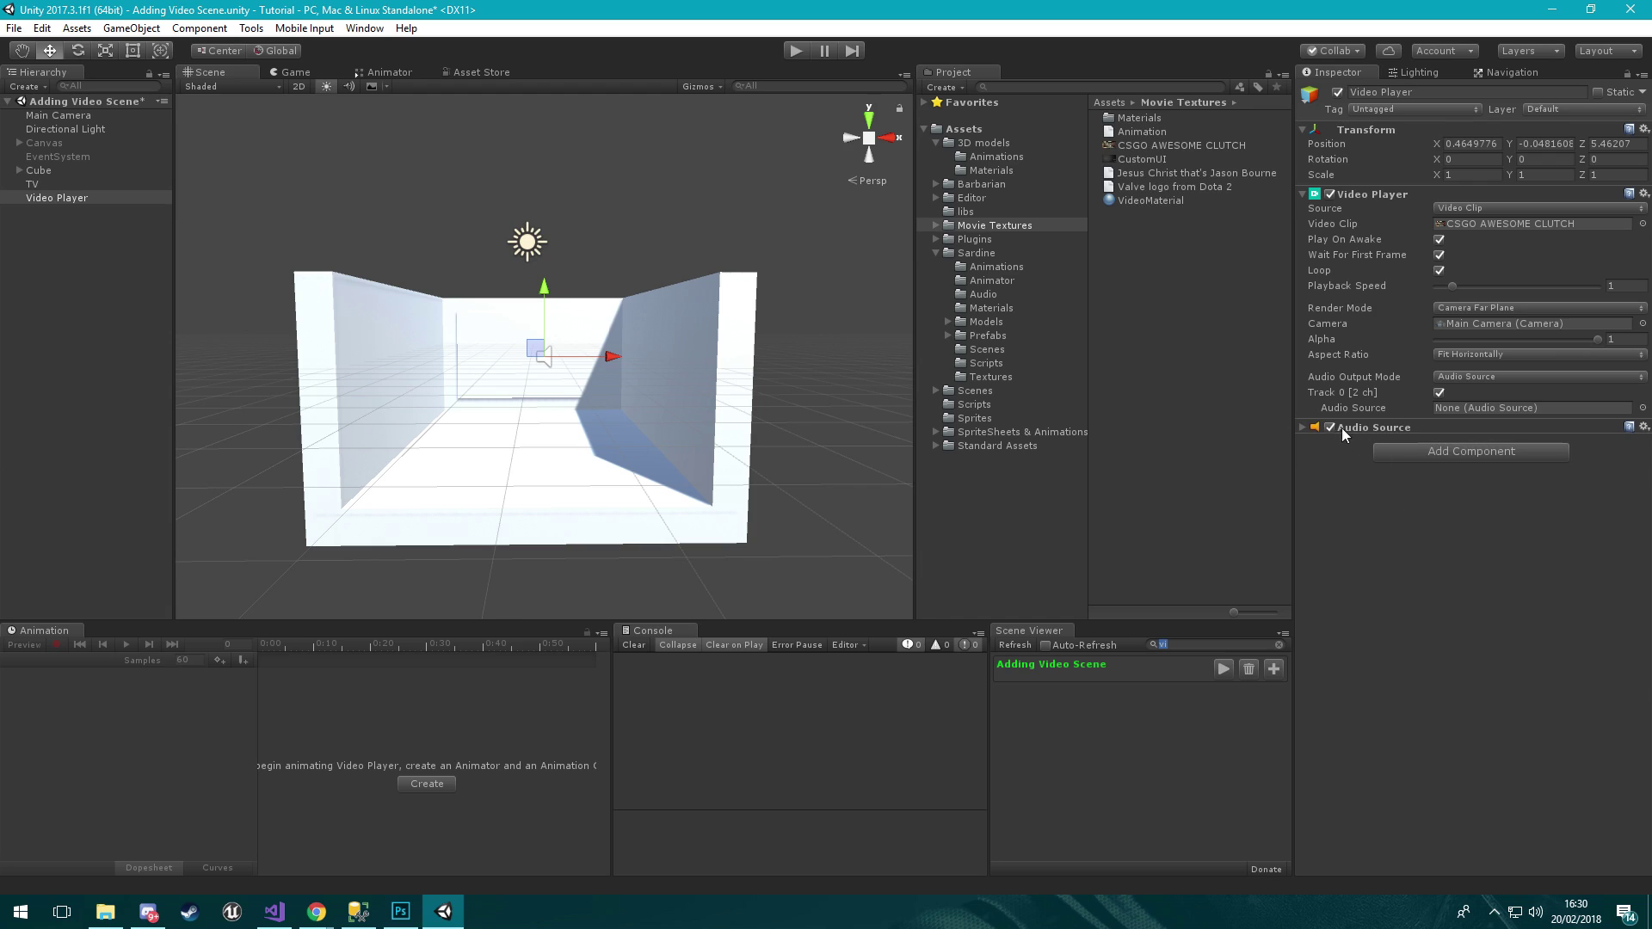
drag(1341, 427, 1515, 408)
Toggle the Audio Source's Loop setting and collapse its settings
click(1302, 427)
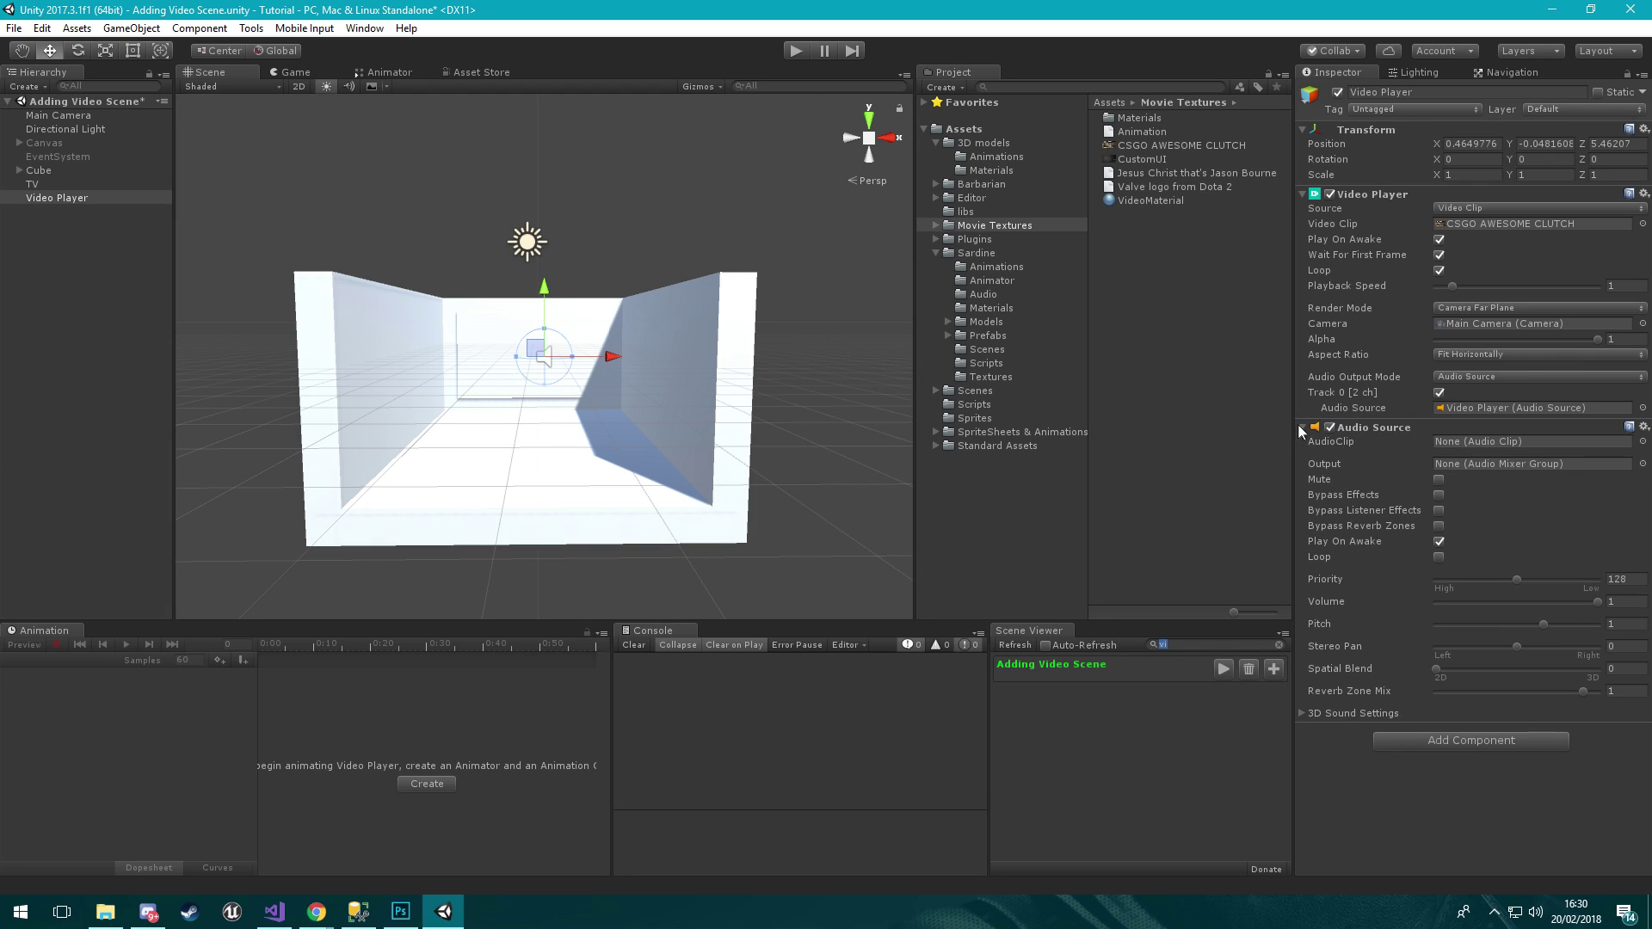
click(1439, 557)
click(1439, 557)
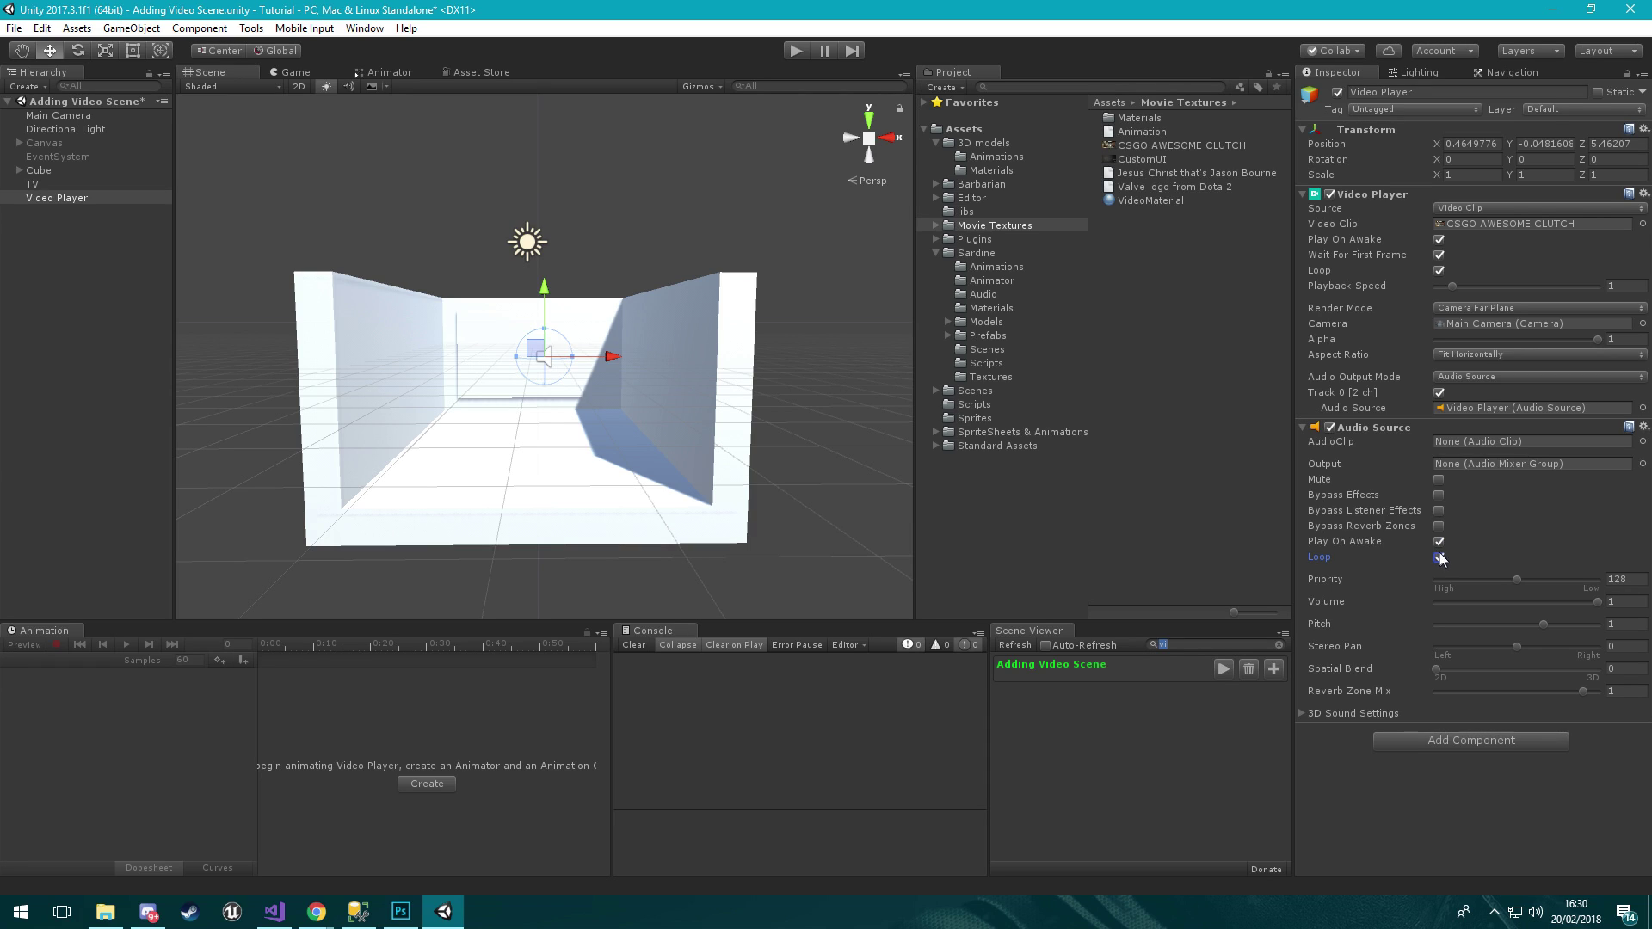
click(1303, 427)
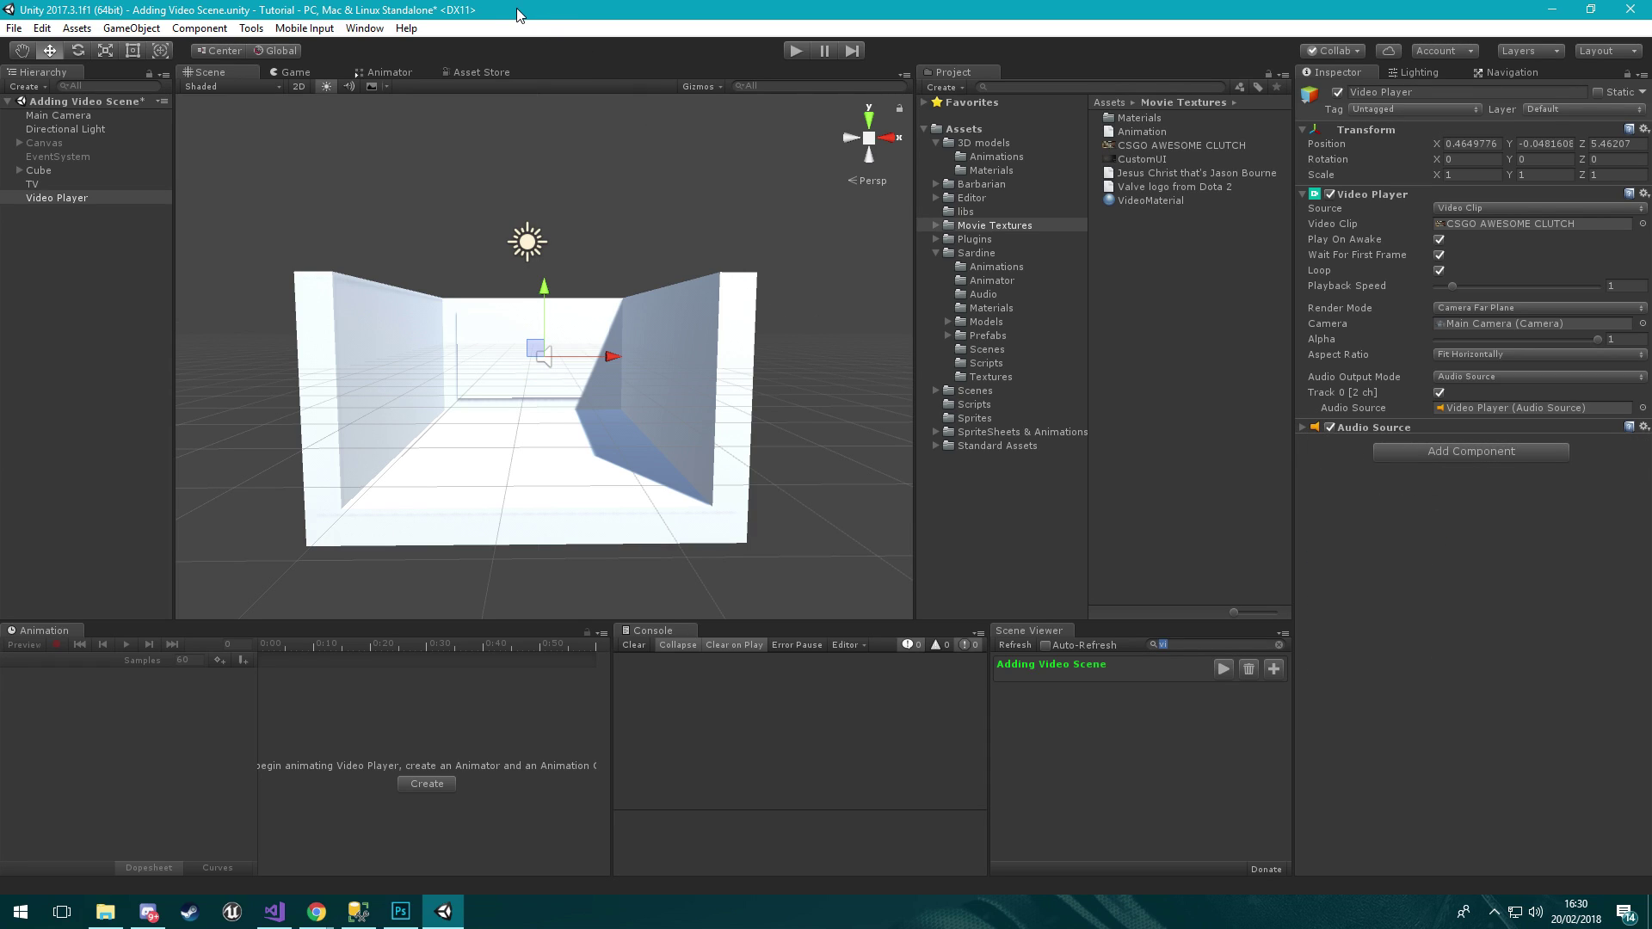
During Play, drag the room cube left along X, check the Game view, then stop playing
click(797, 52)
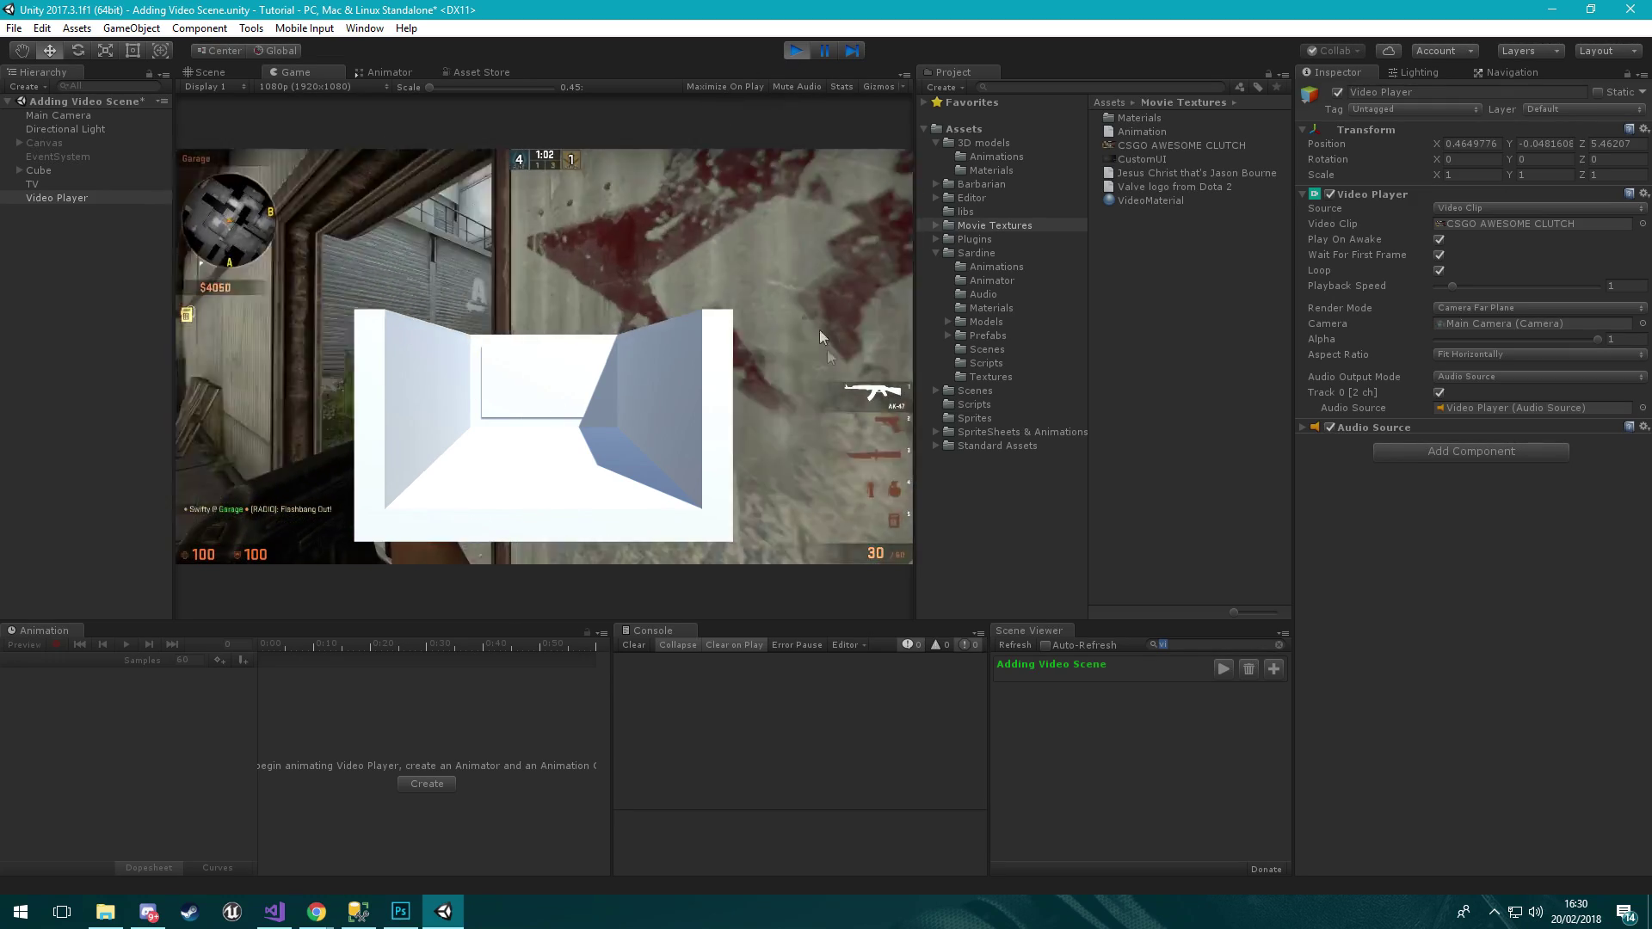
click(206, 74)
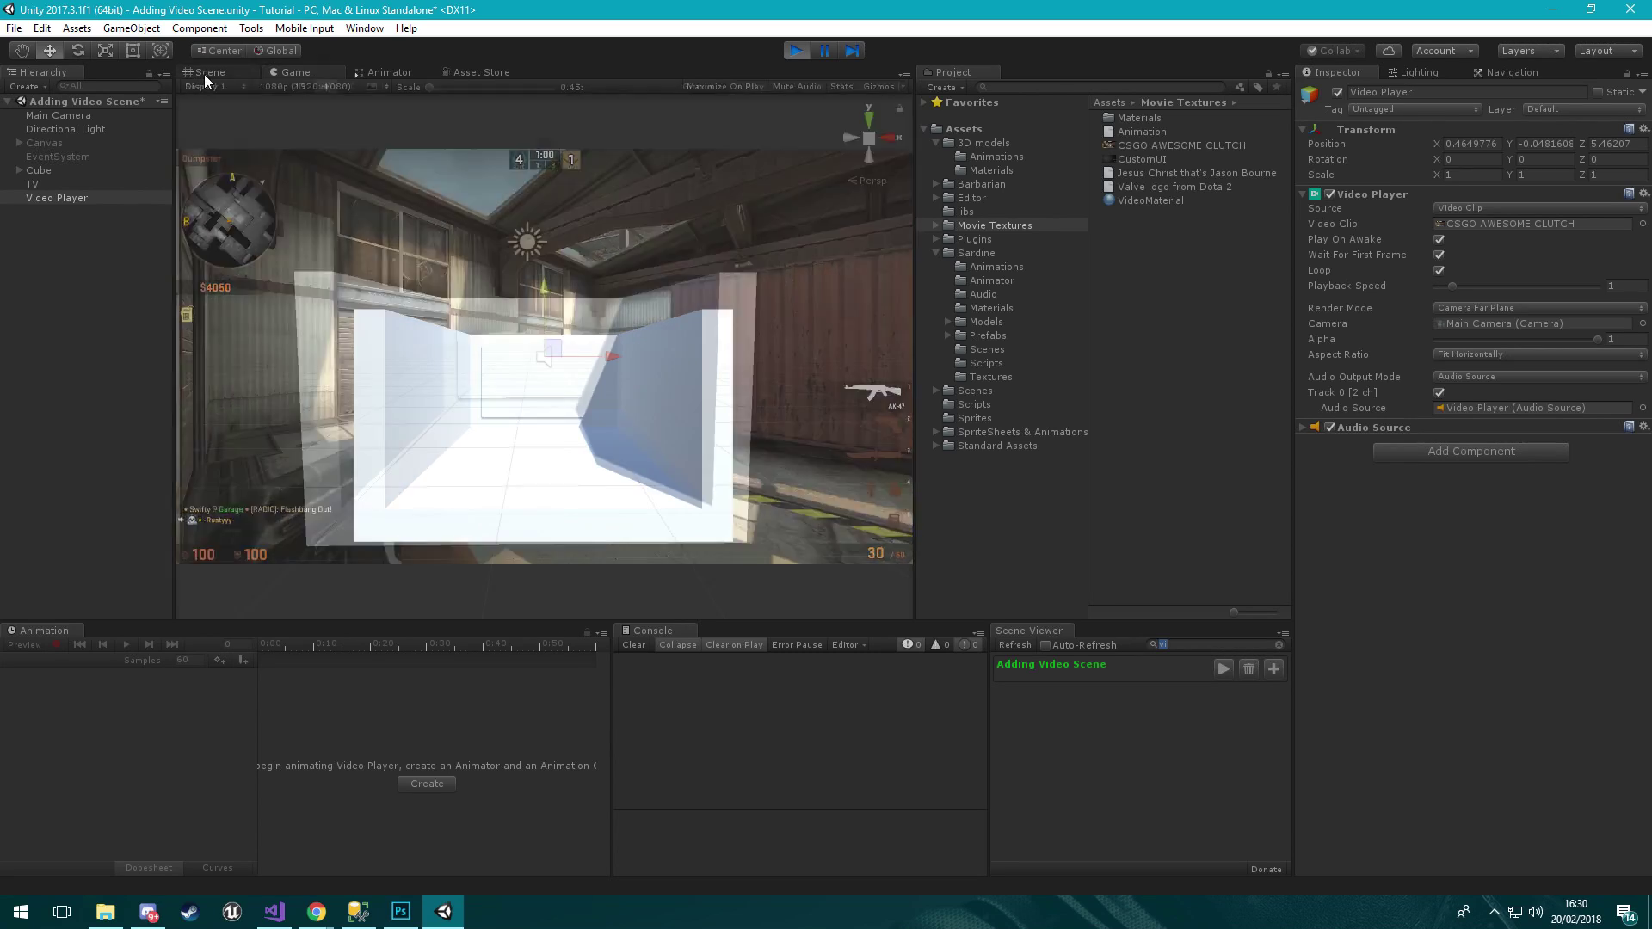
click(39, 172)
drag(540, 370, 471, 377)
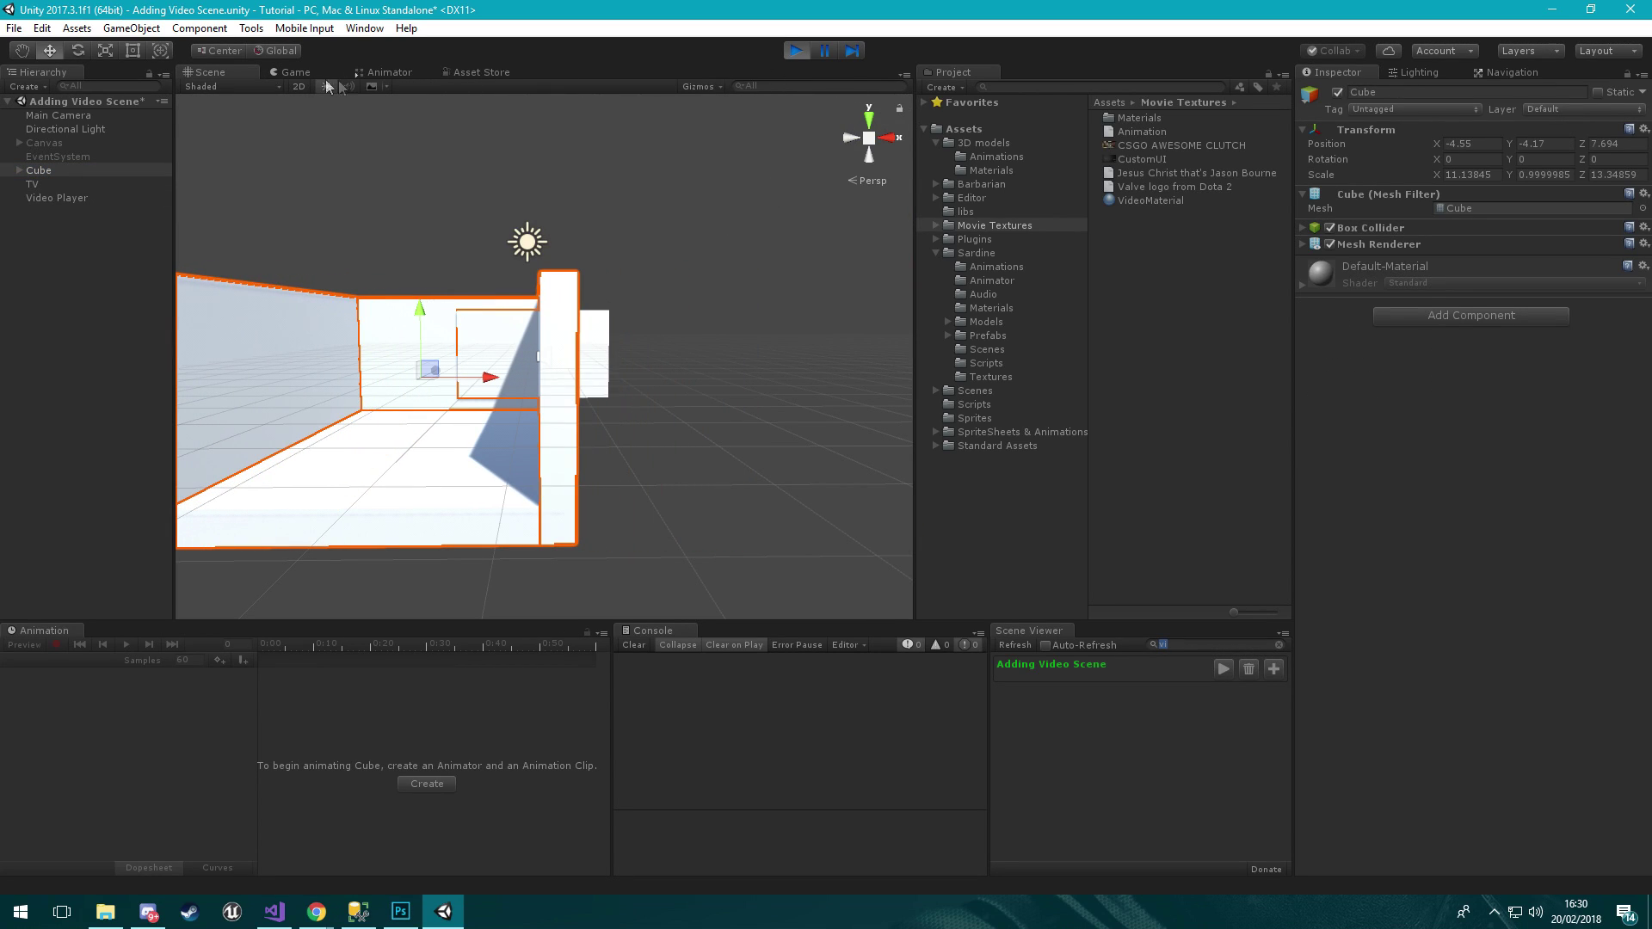
click(293, 72)
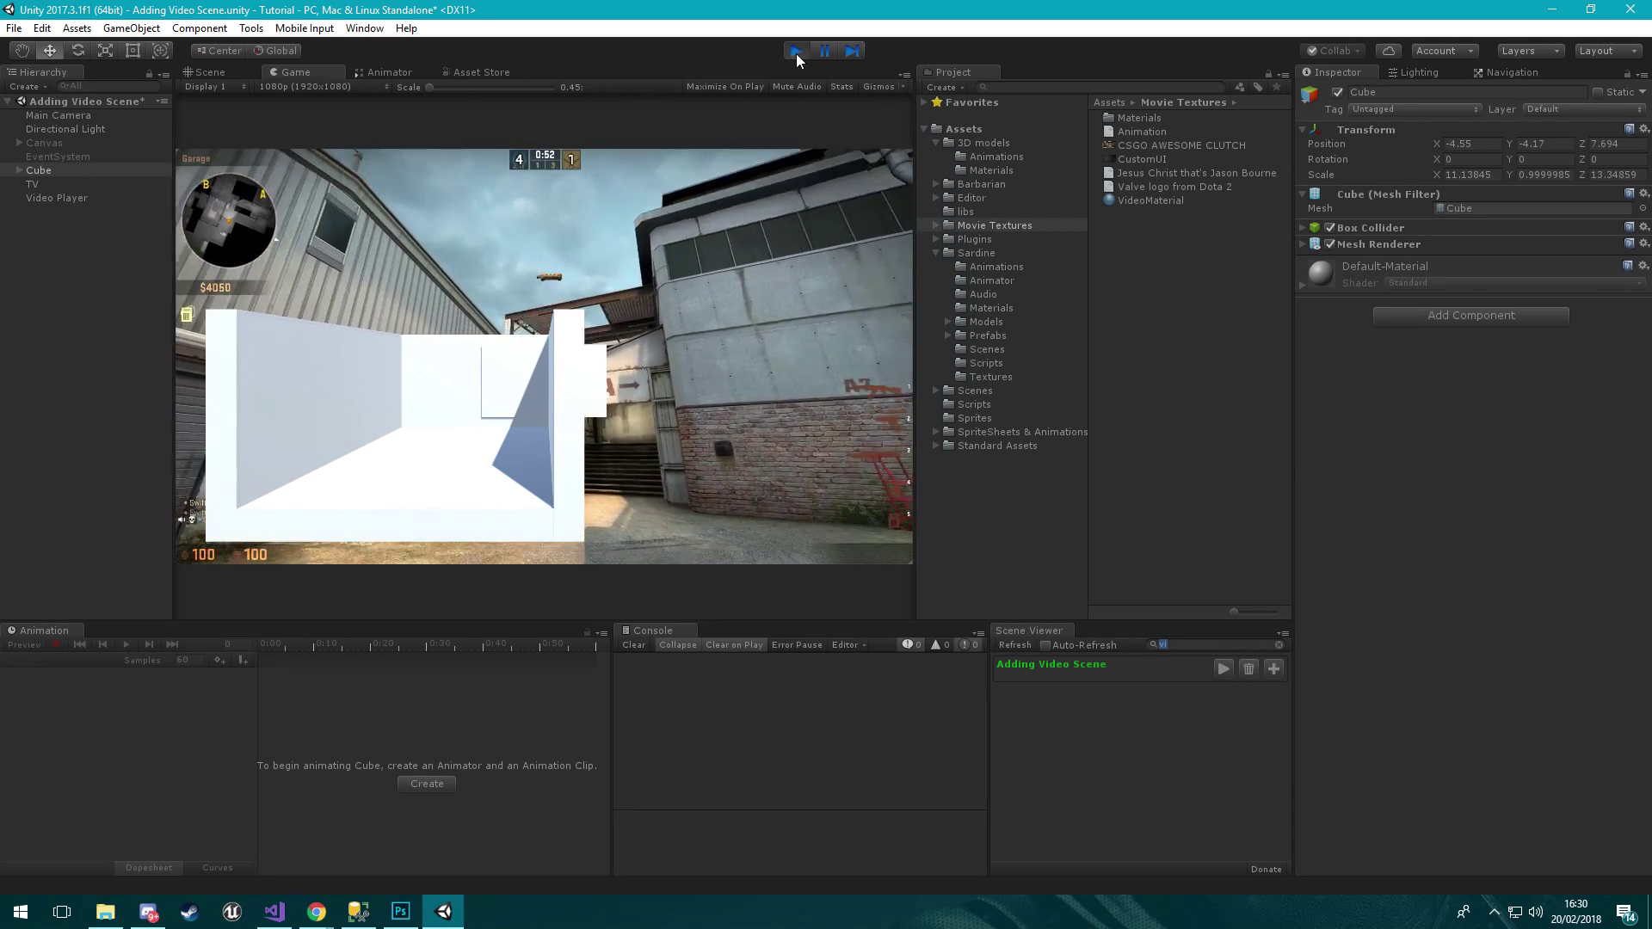
click(797, 50)
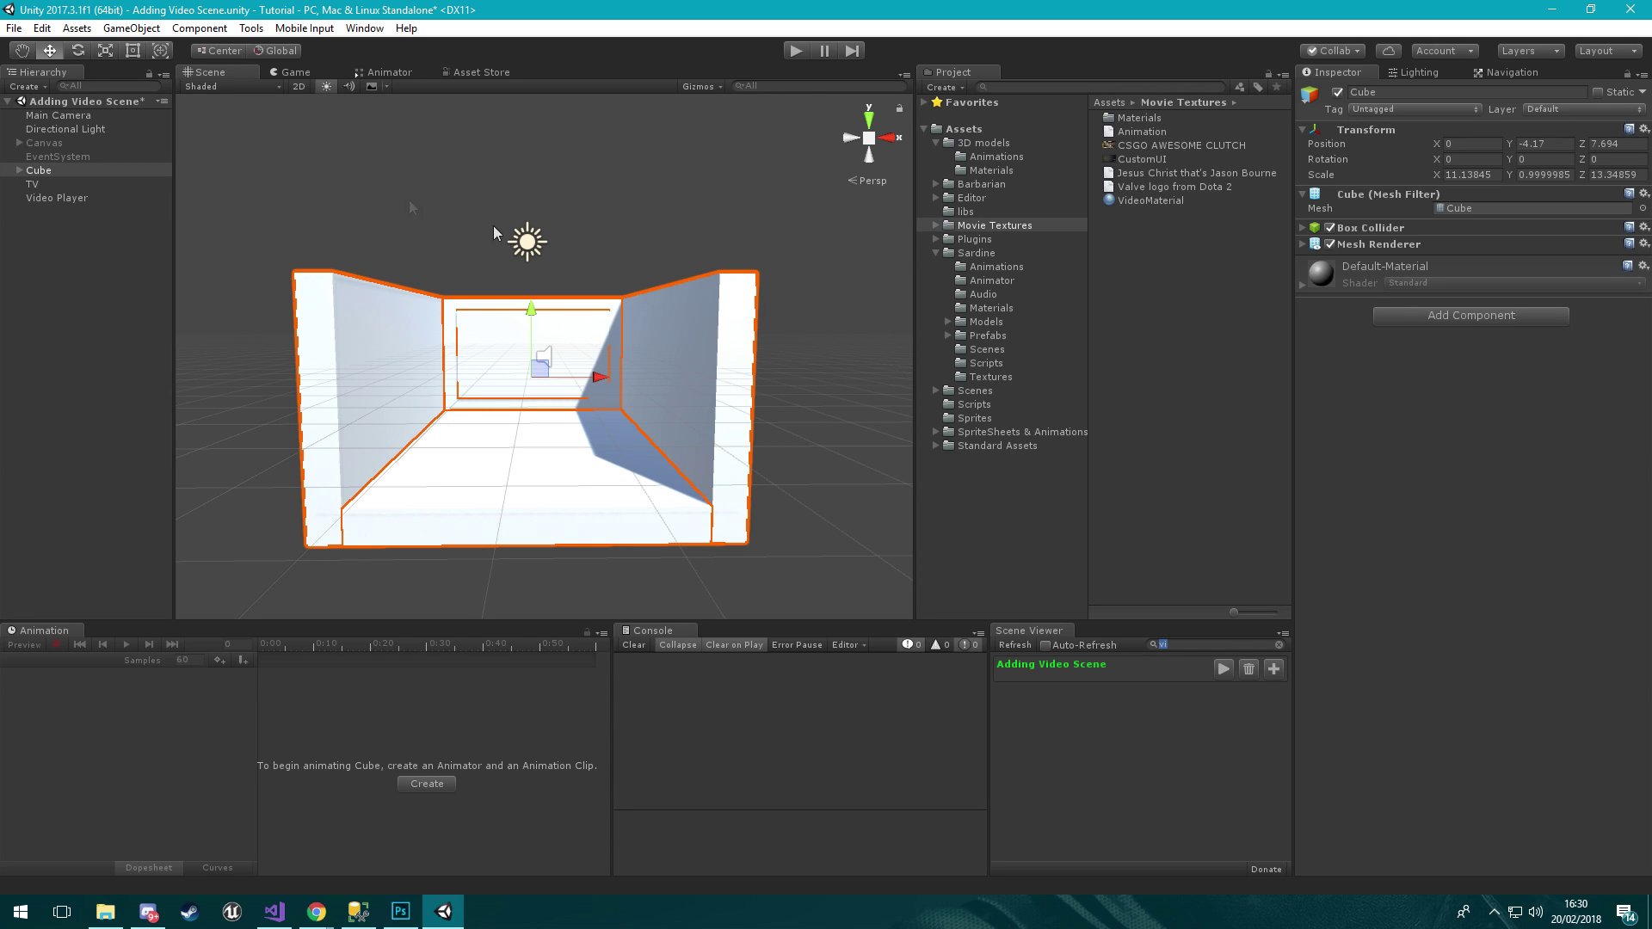
Frame the Main Camera, switch the Video Player's Render Mode to Camera Near Plane, and run the scene
double_click(57, 115)
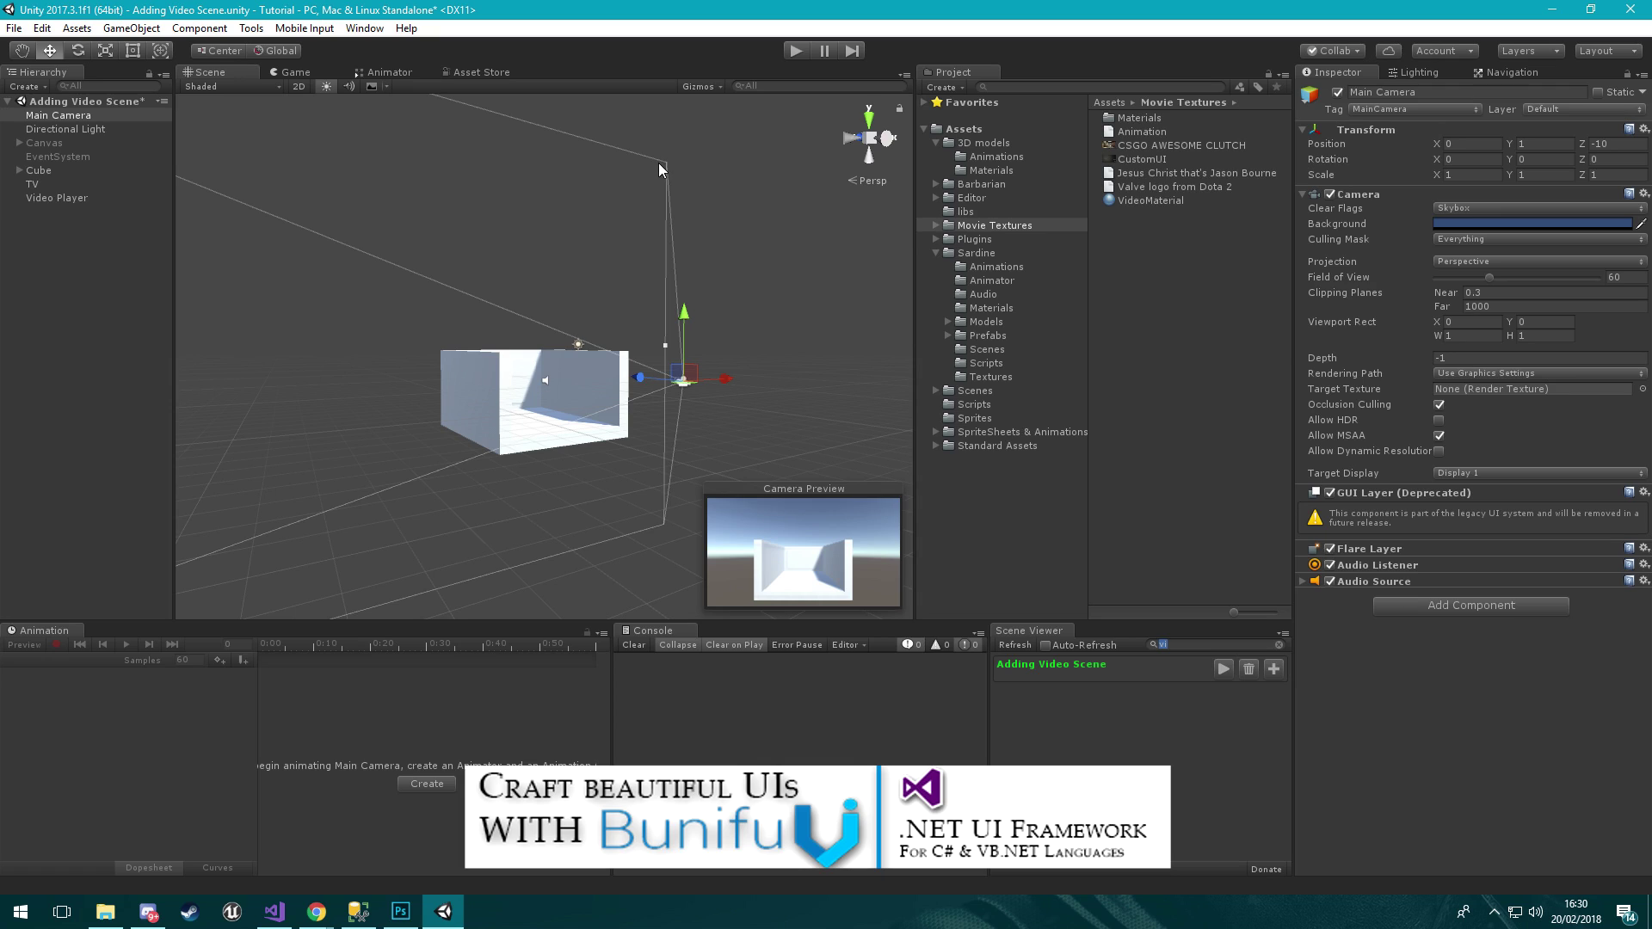
alt+drag(669, 210, 736, 174)
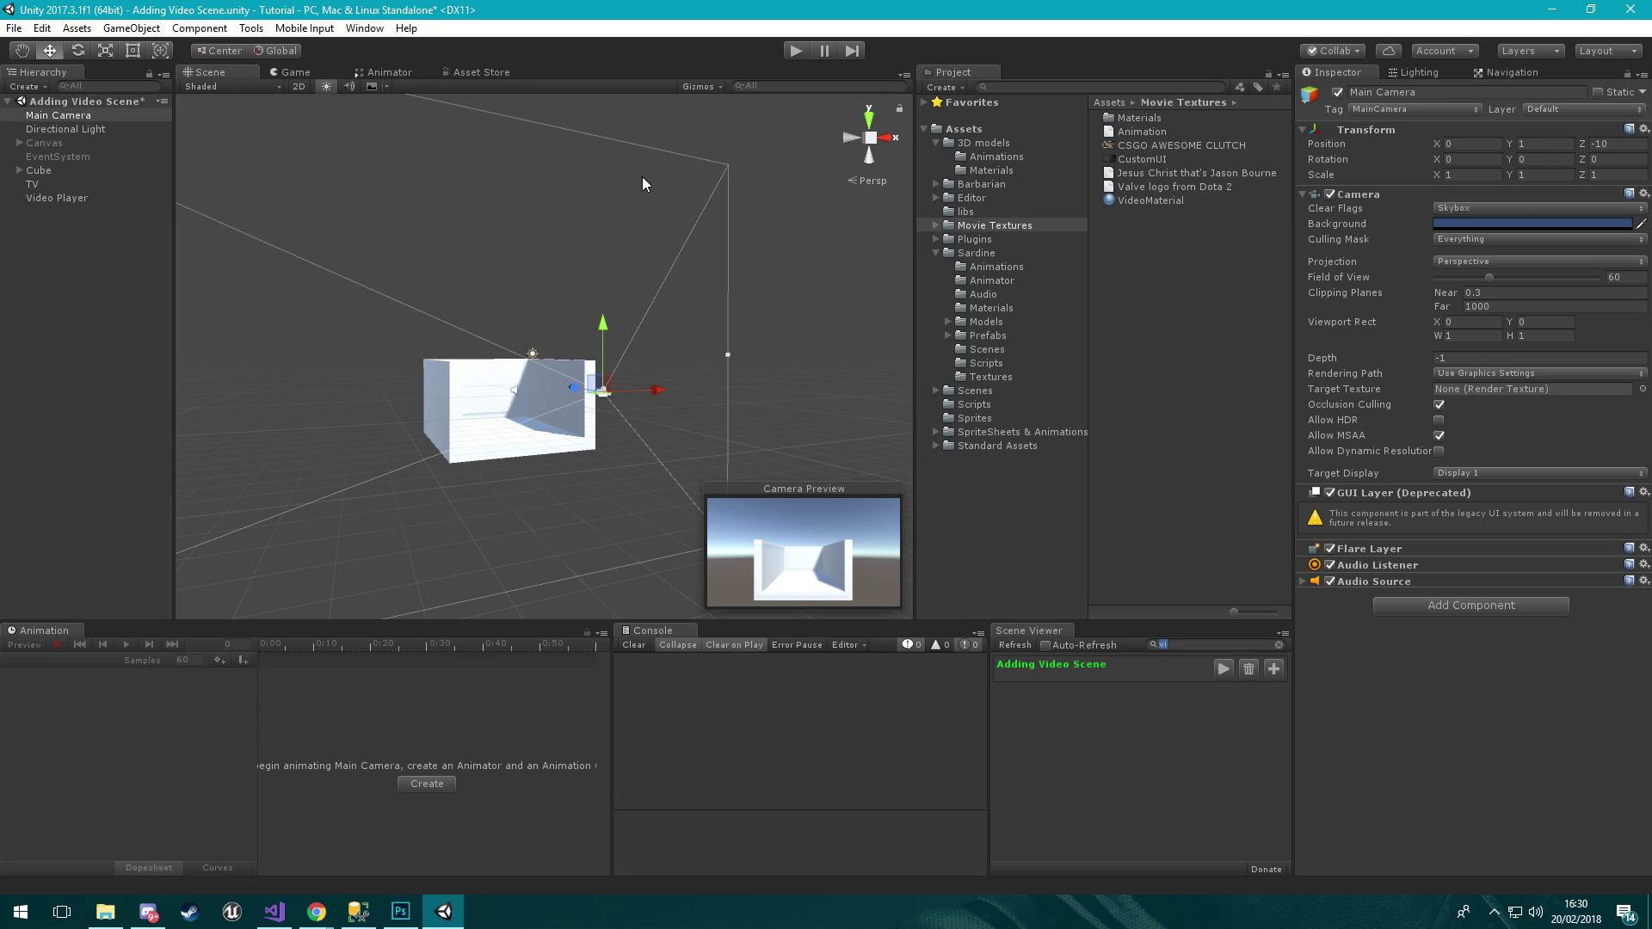
click(47, 200)
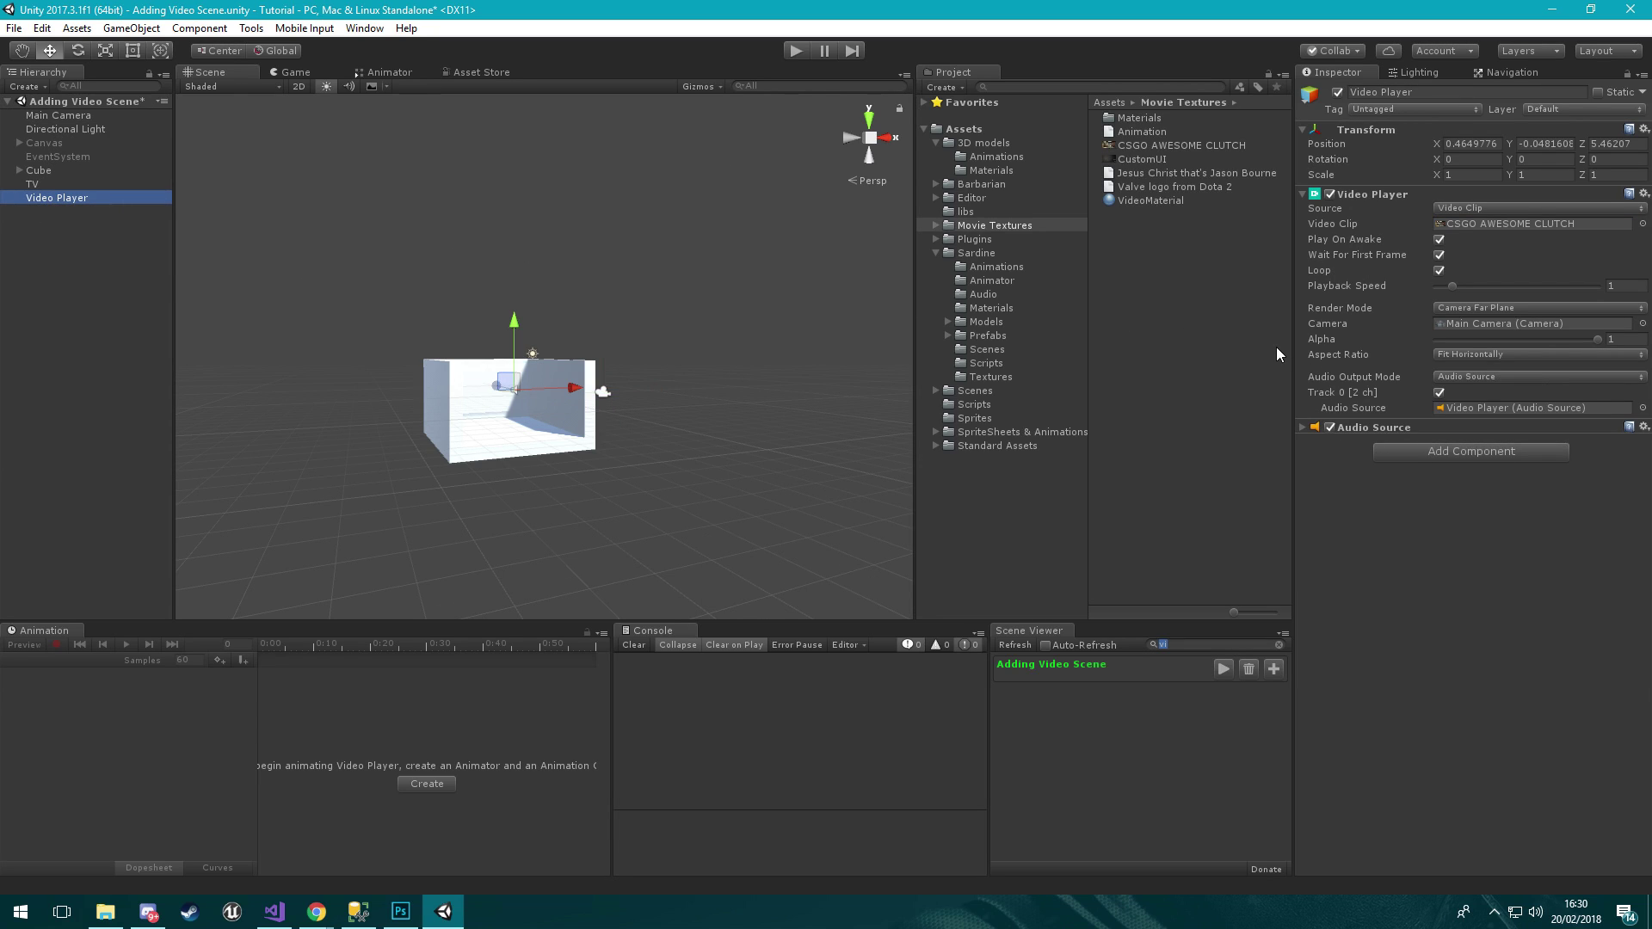
click(1464, 312)
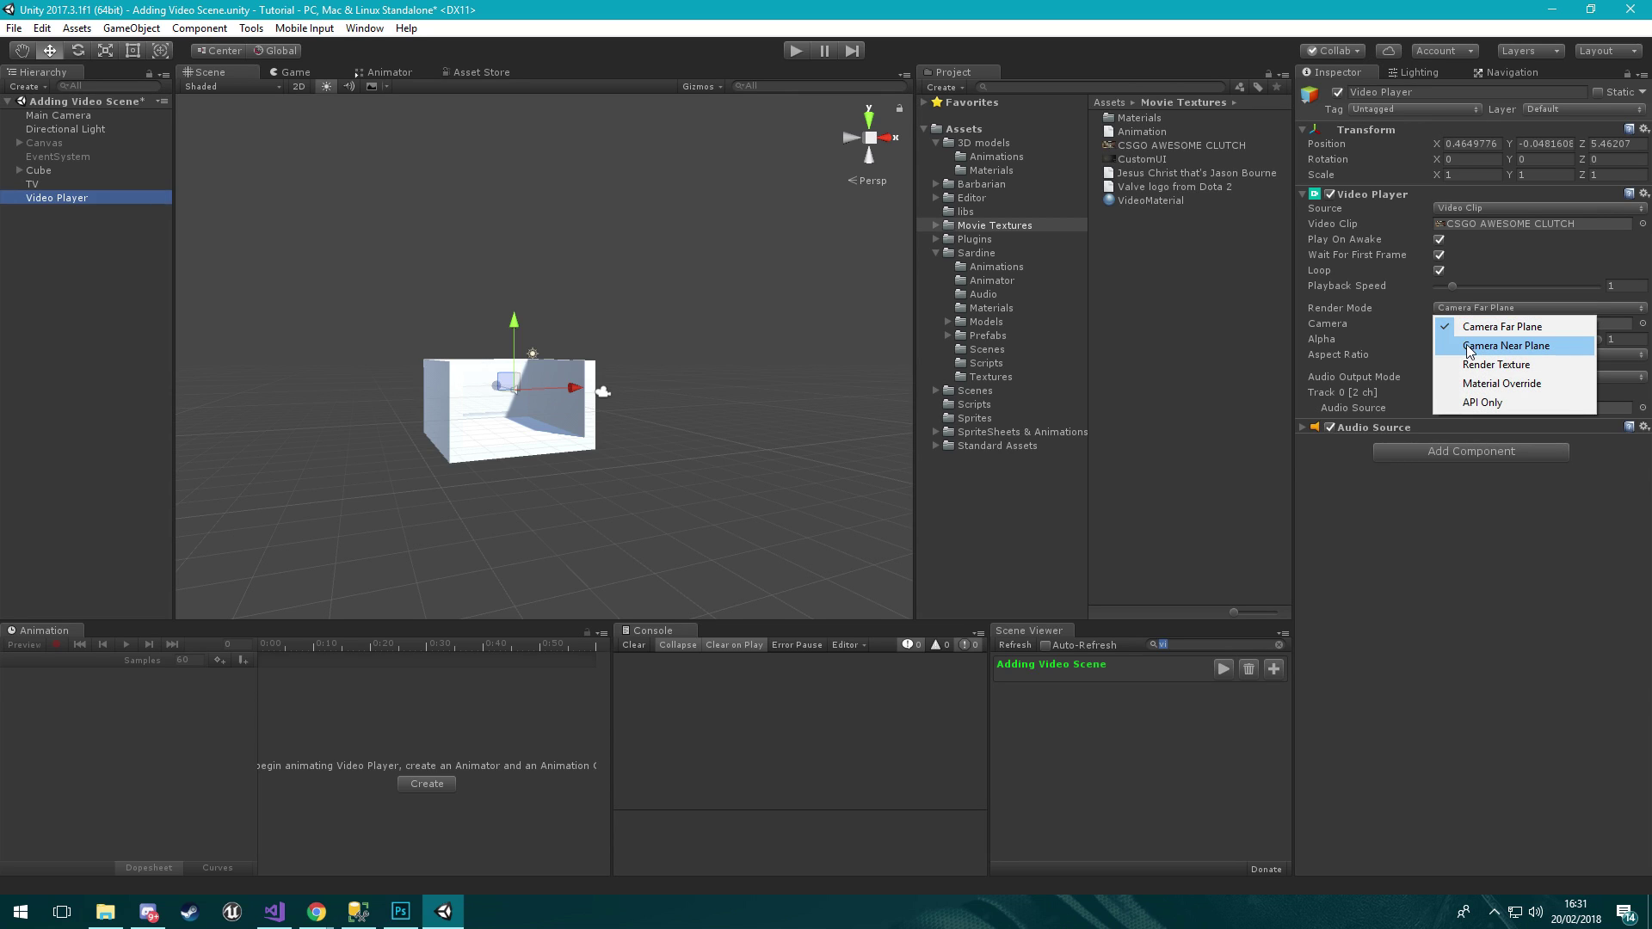
click(1476, 342)
click(802, 50)
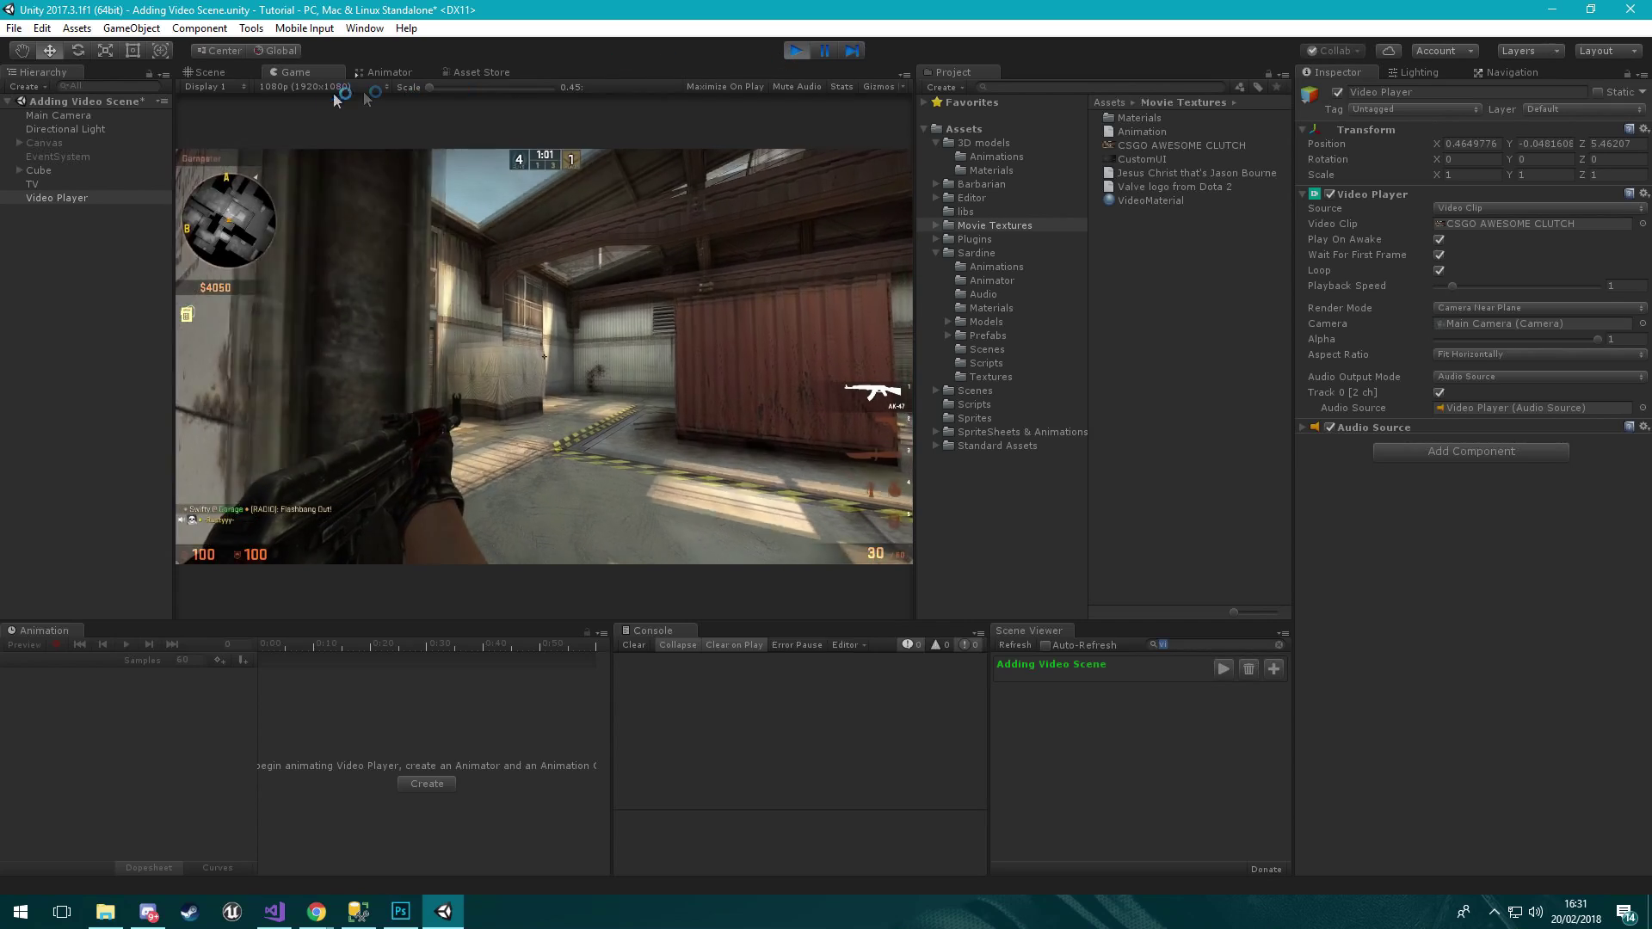
Preview the Game view at 4K, Samsung s6, 1080p, 16:9 and Free Aspect
click(298, 86)
click(336, 227)
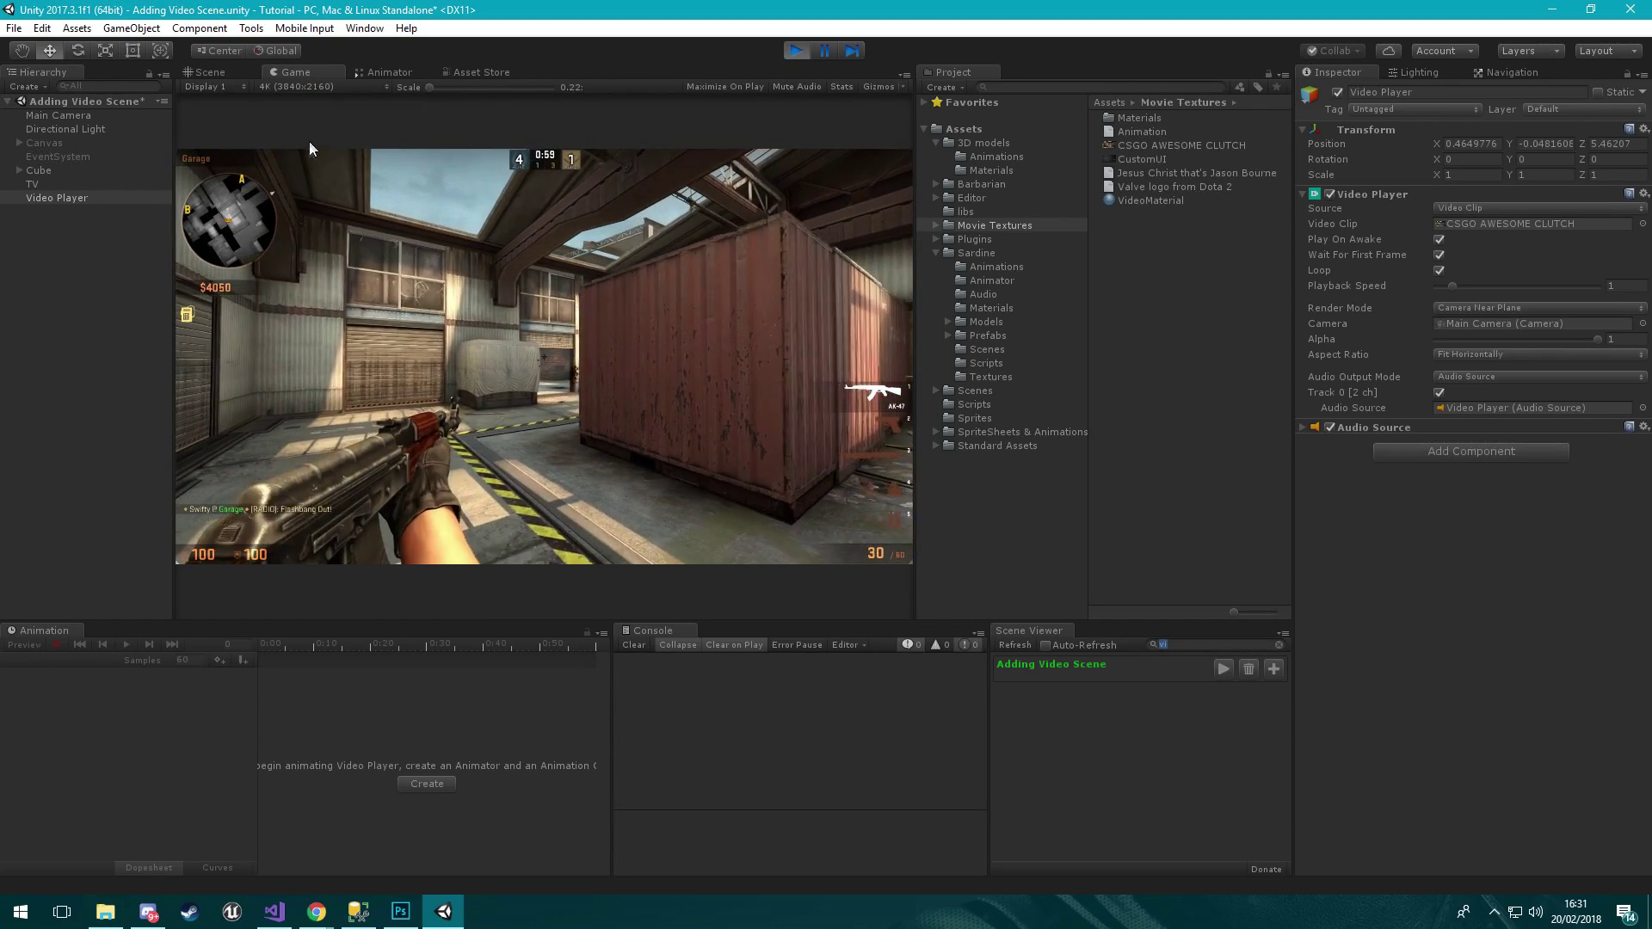
click(303, 86)
click(292, 250)
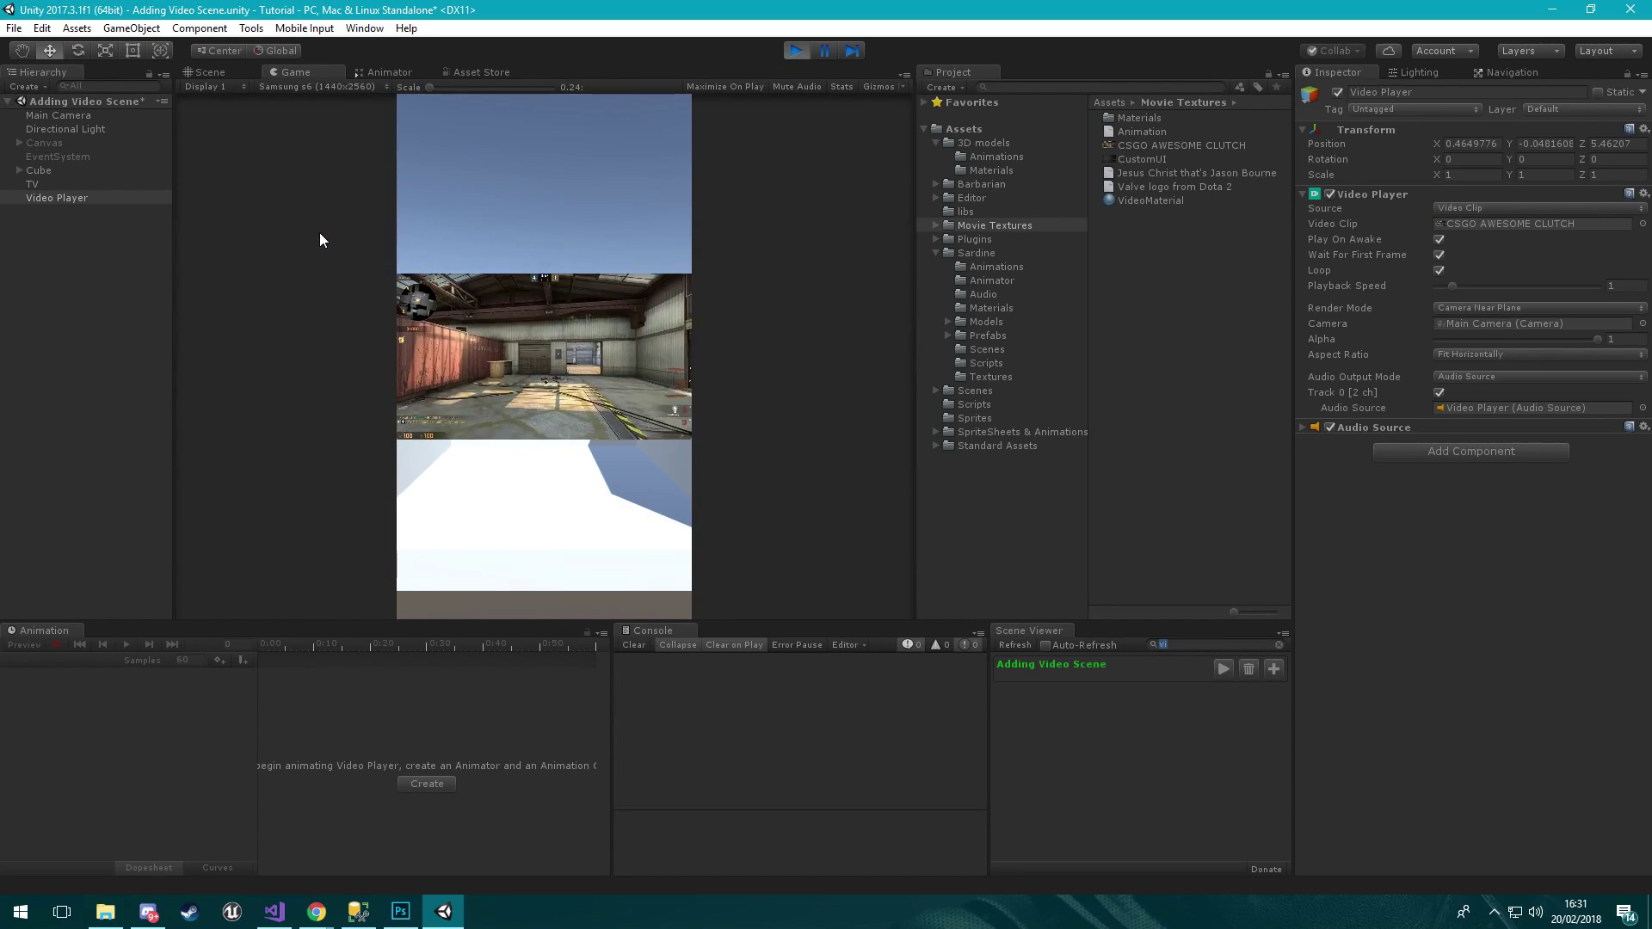
click(325, 87)
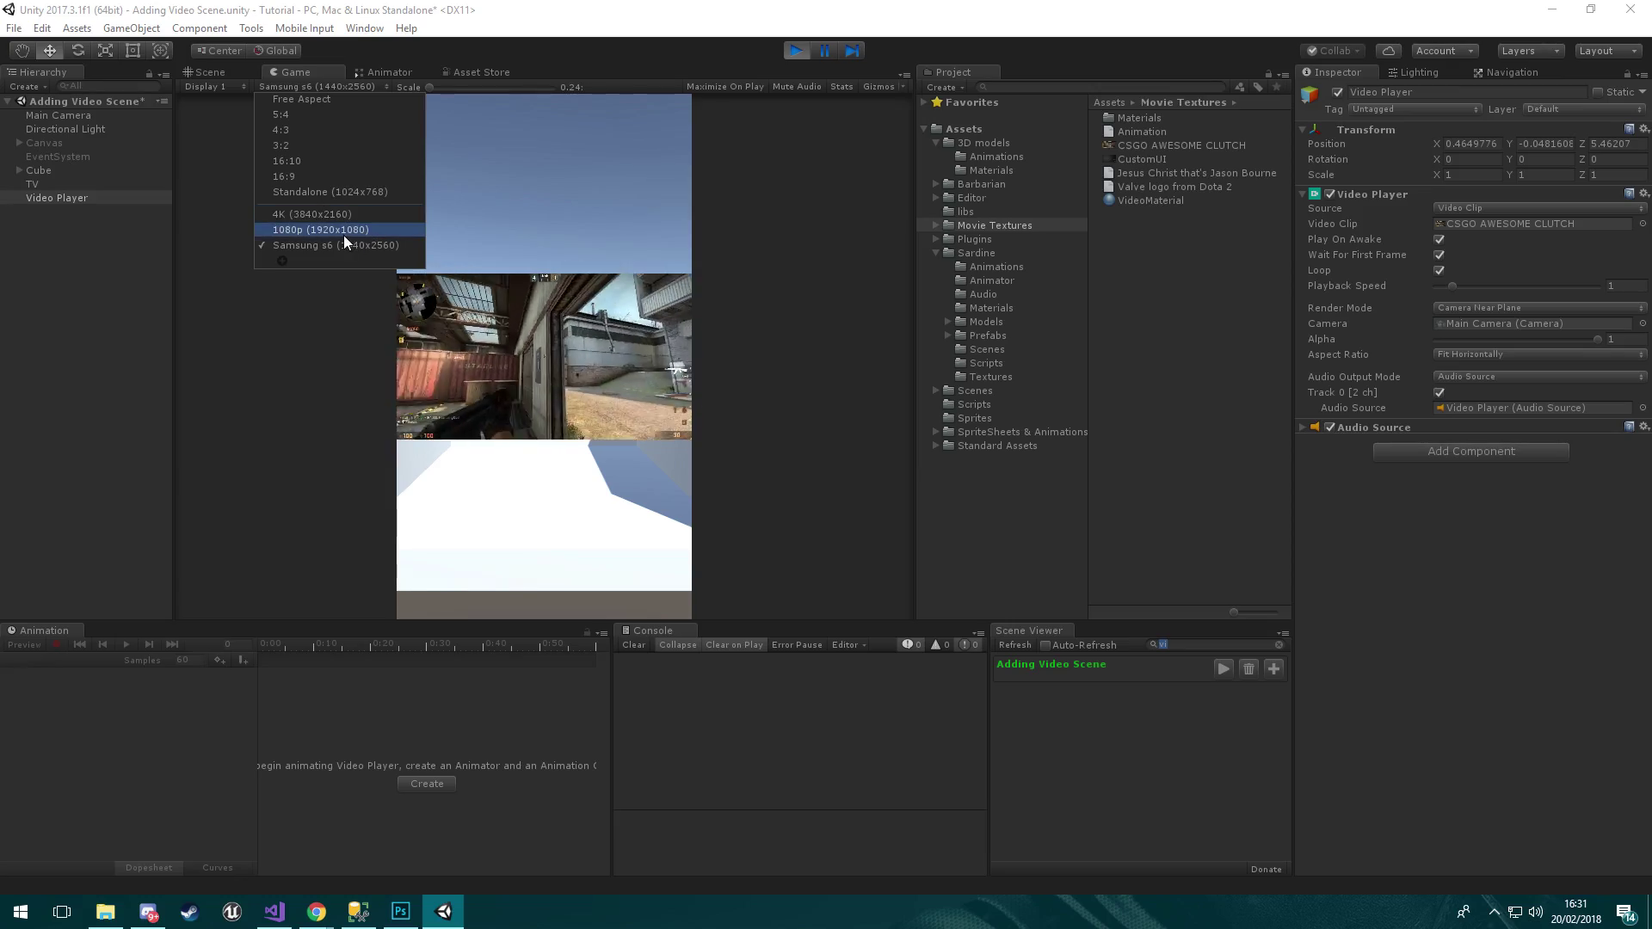
click(343, 231)
click(312, 89)
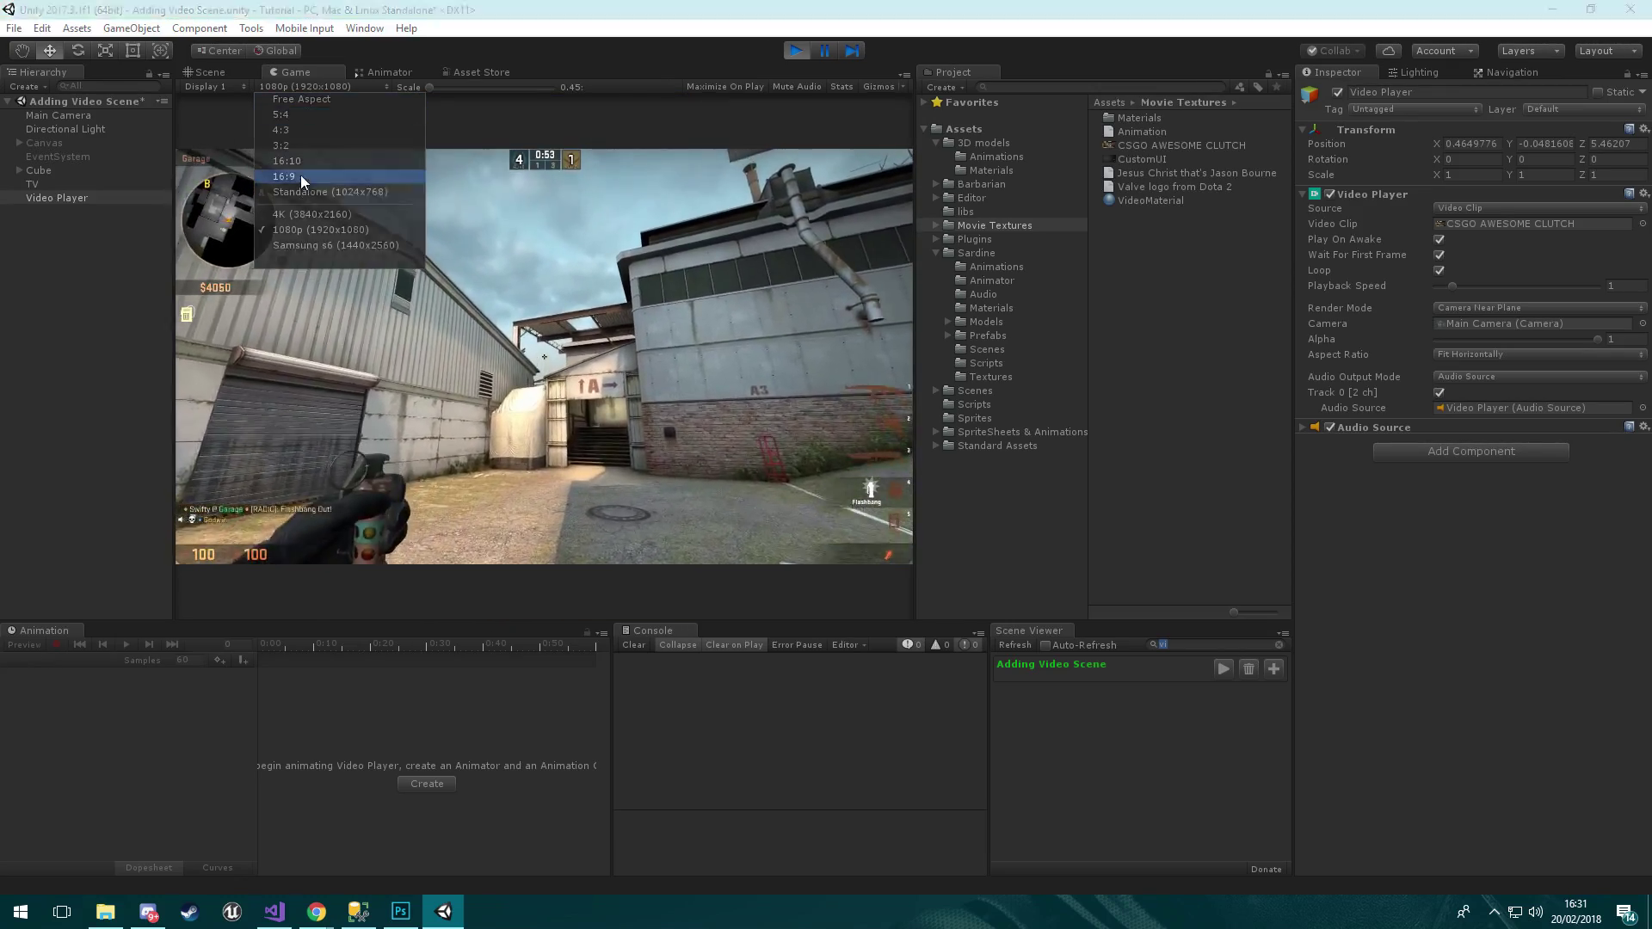
click(302, 176)
click(298, 86)
click(302, 99)
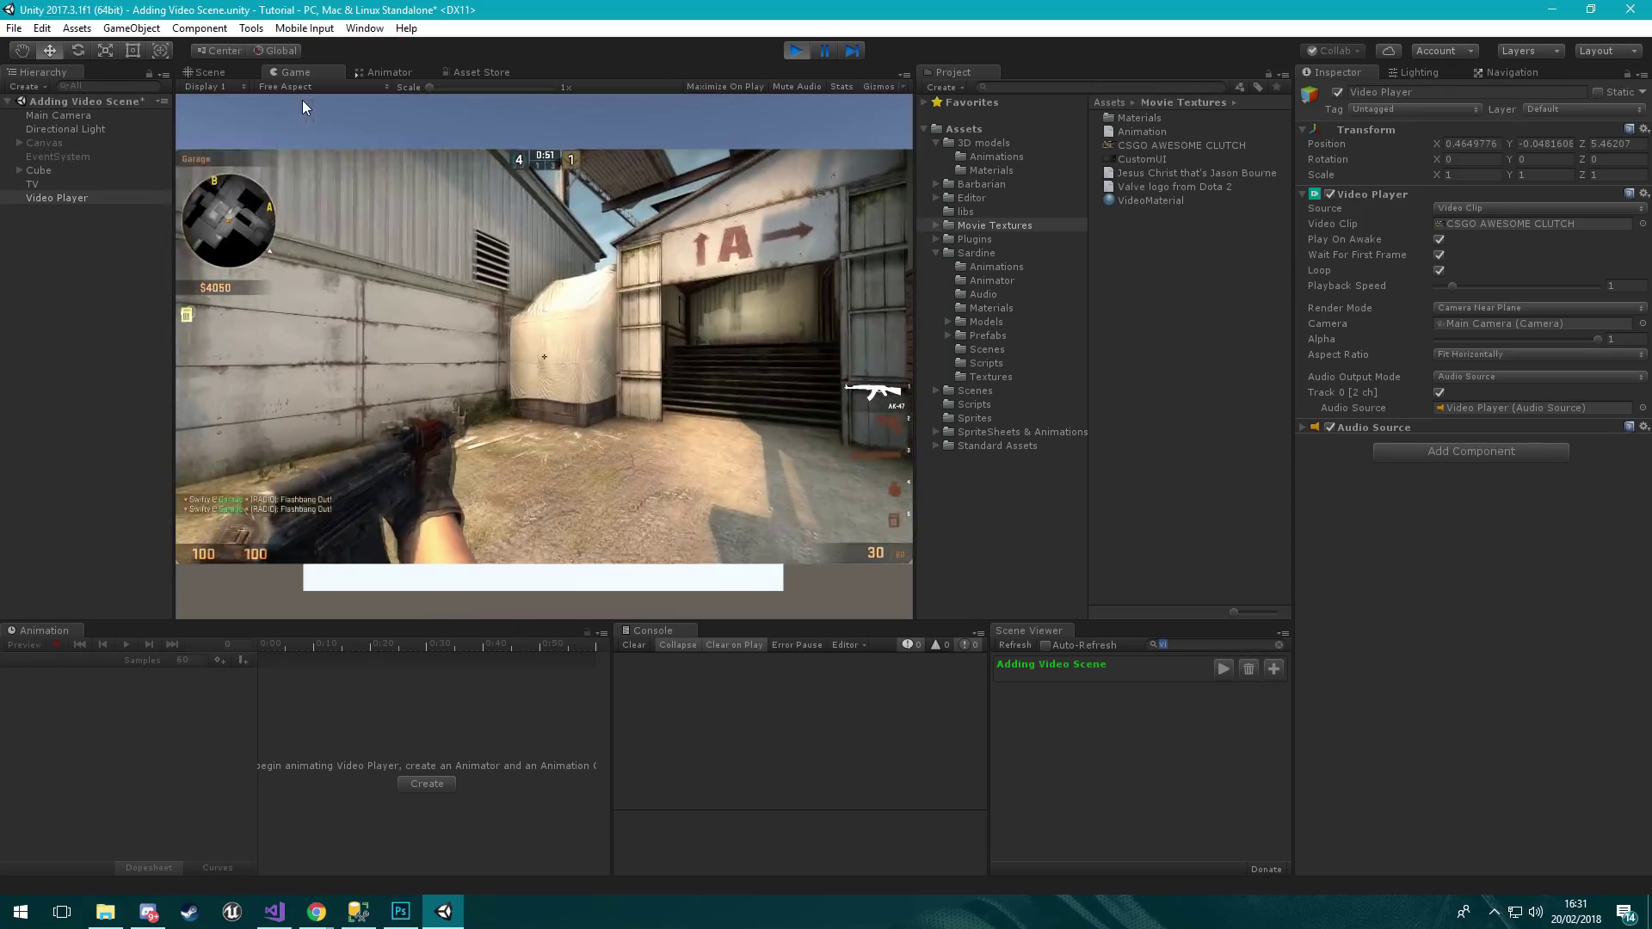
click(301, 86)
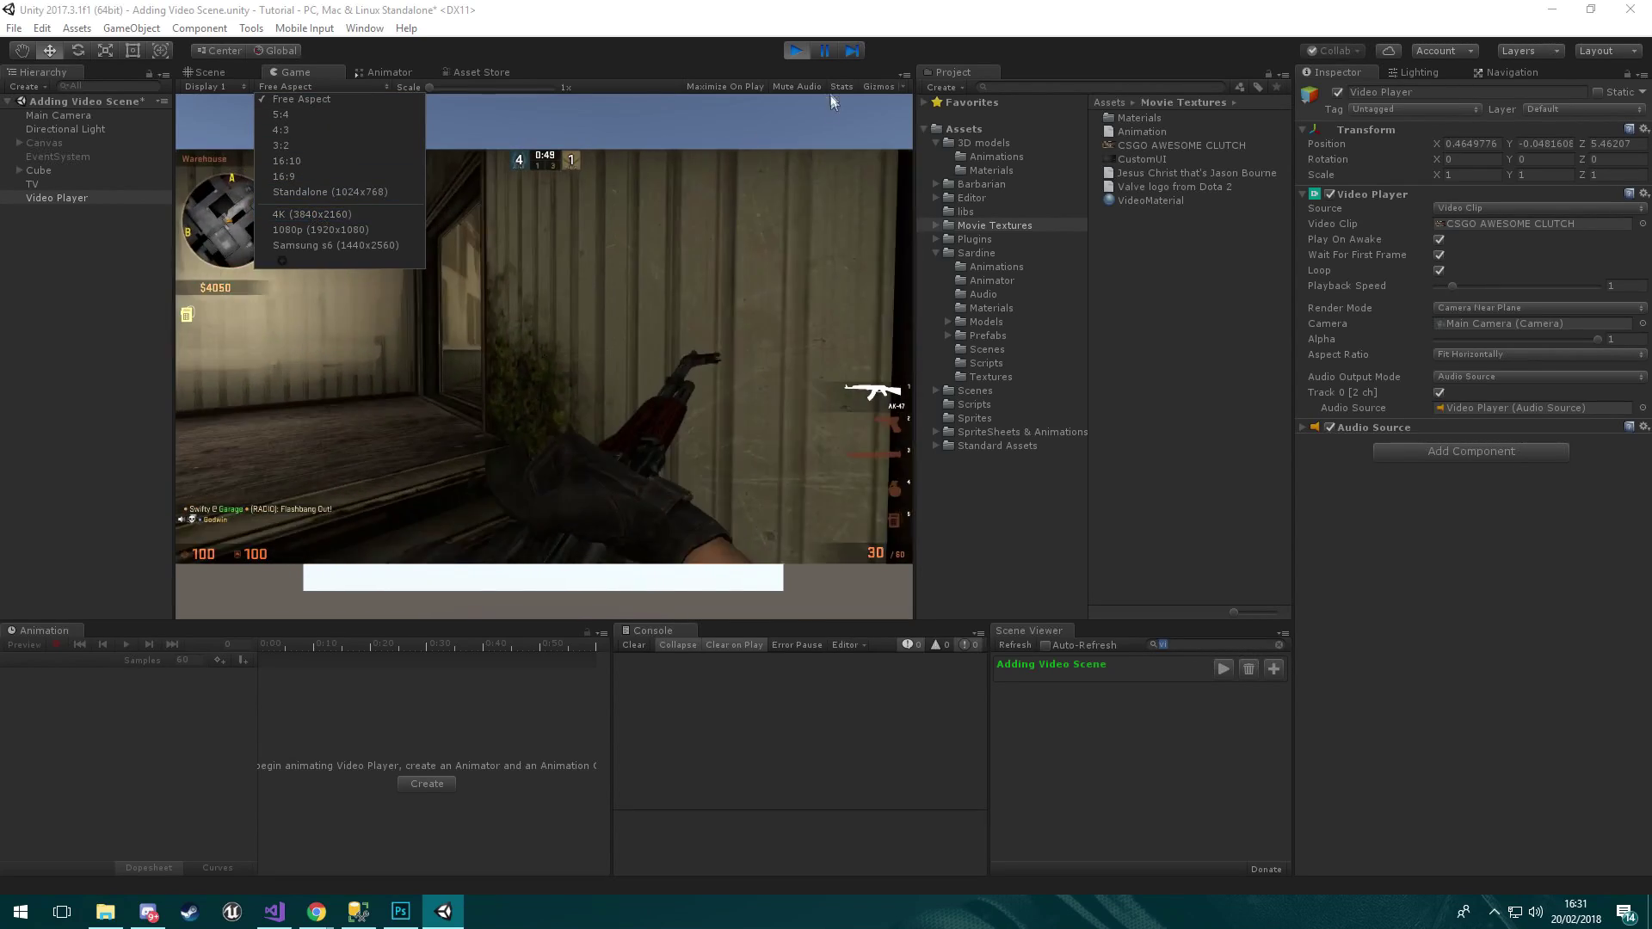
click(832, 103)
Stop Play, set the Game view to 1080p (1920x1080), and return to the Scene view
click(797, 50)
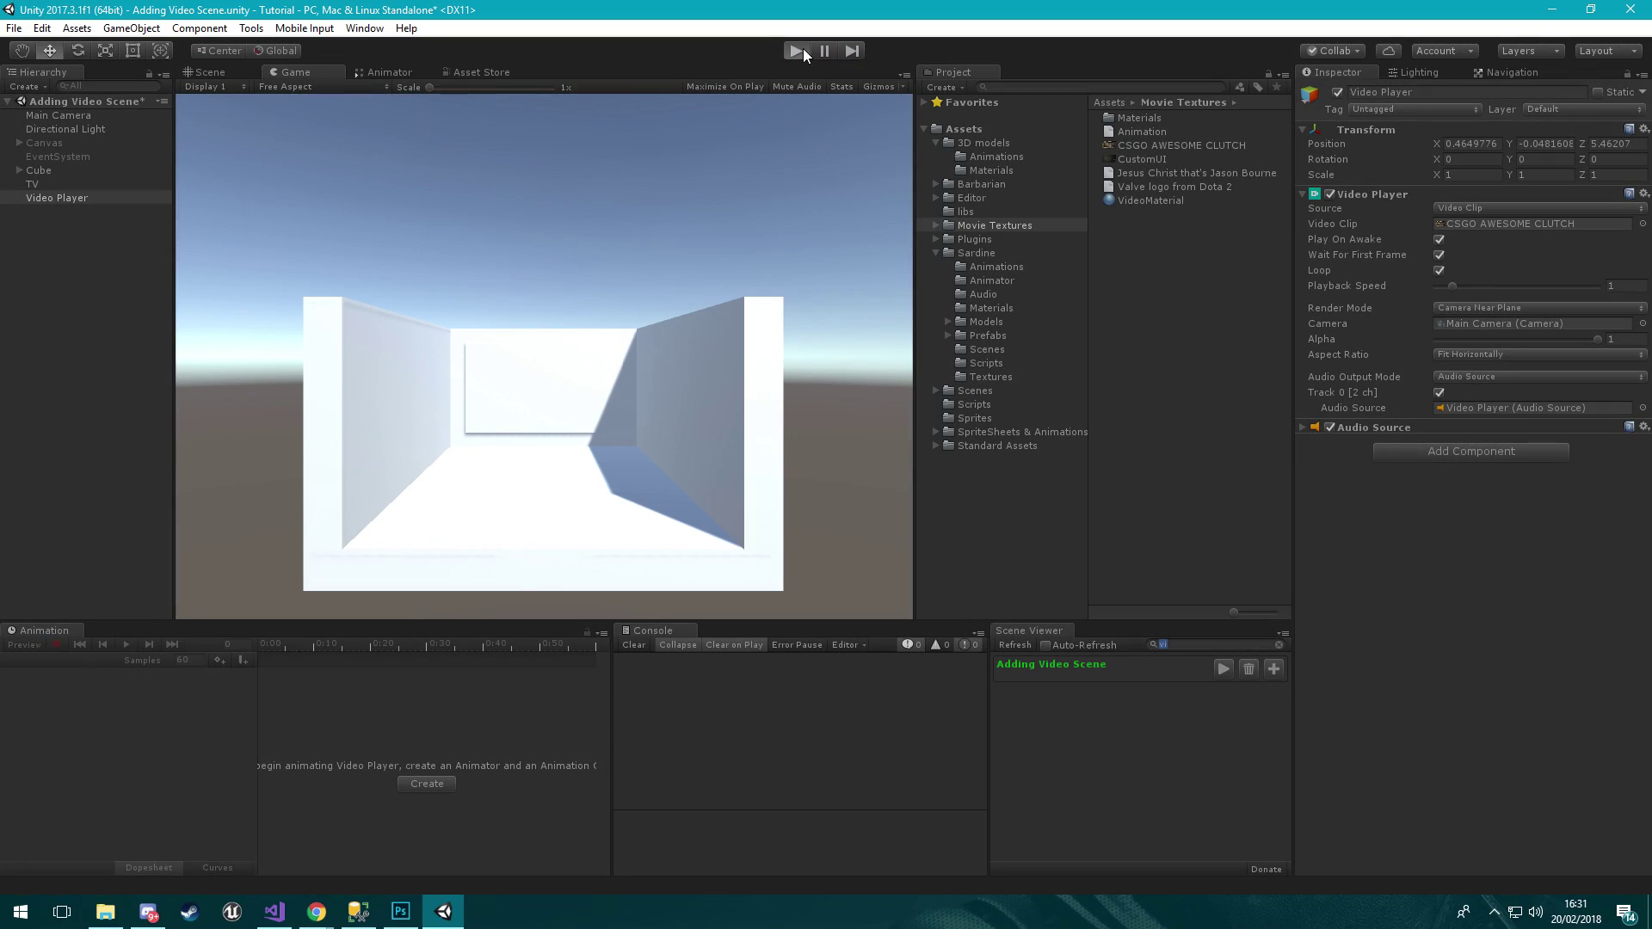
click(799, 49)
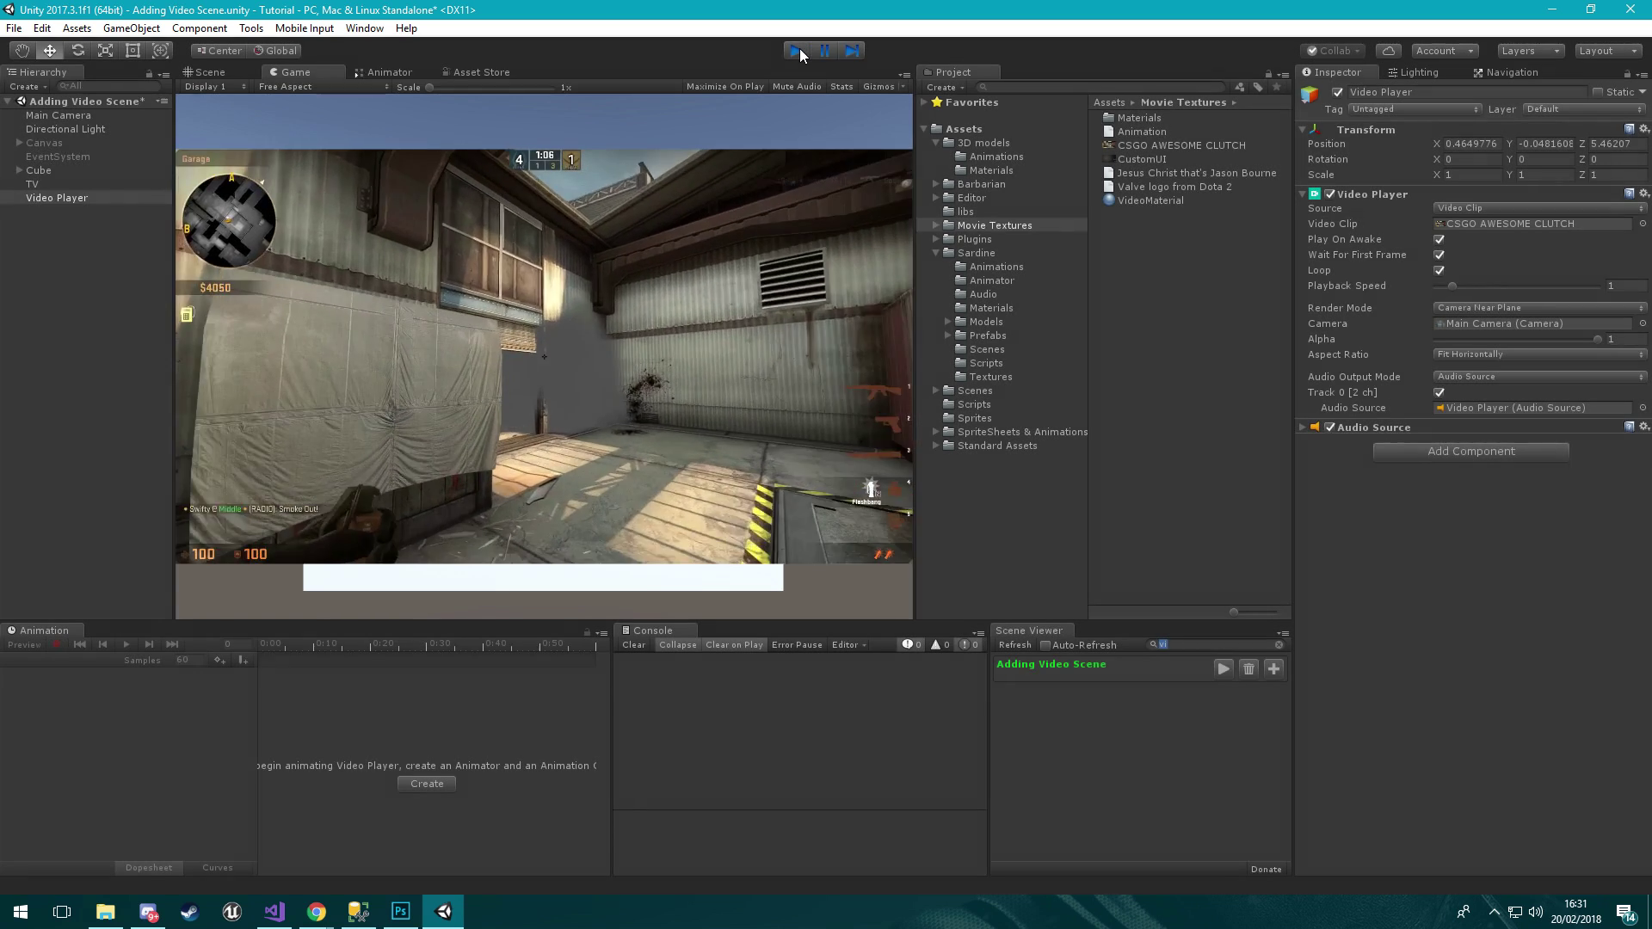
click(798, 48)
click(312, 90)
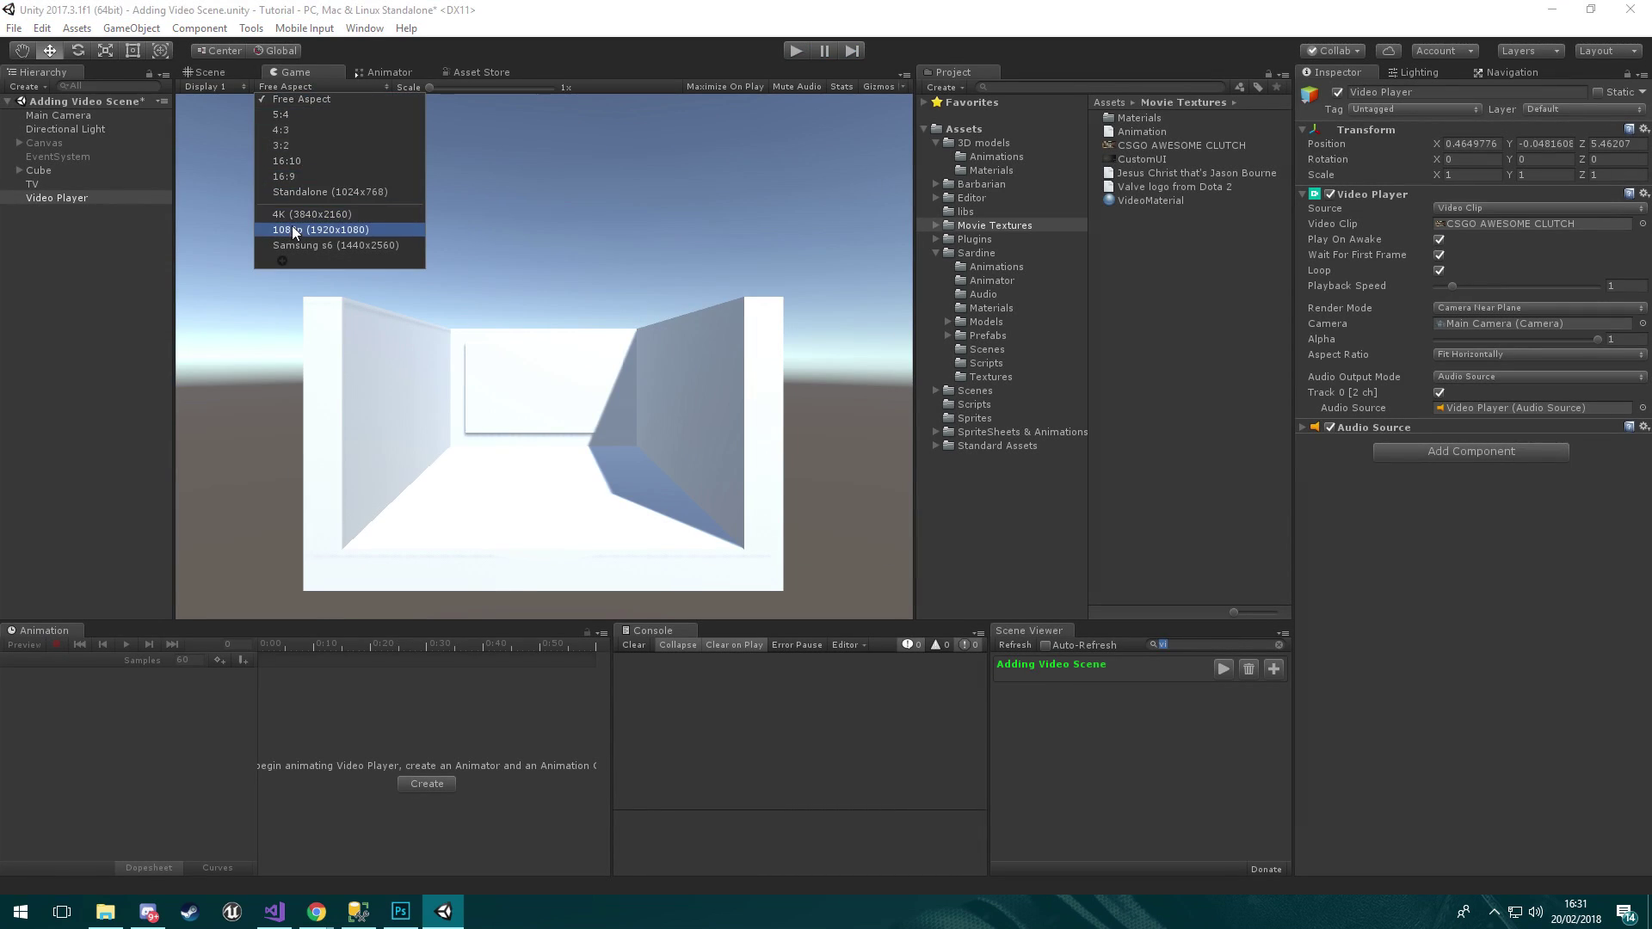
click(297, 225)
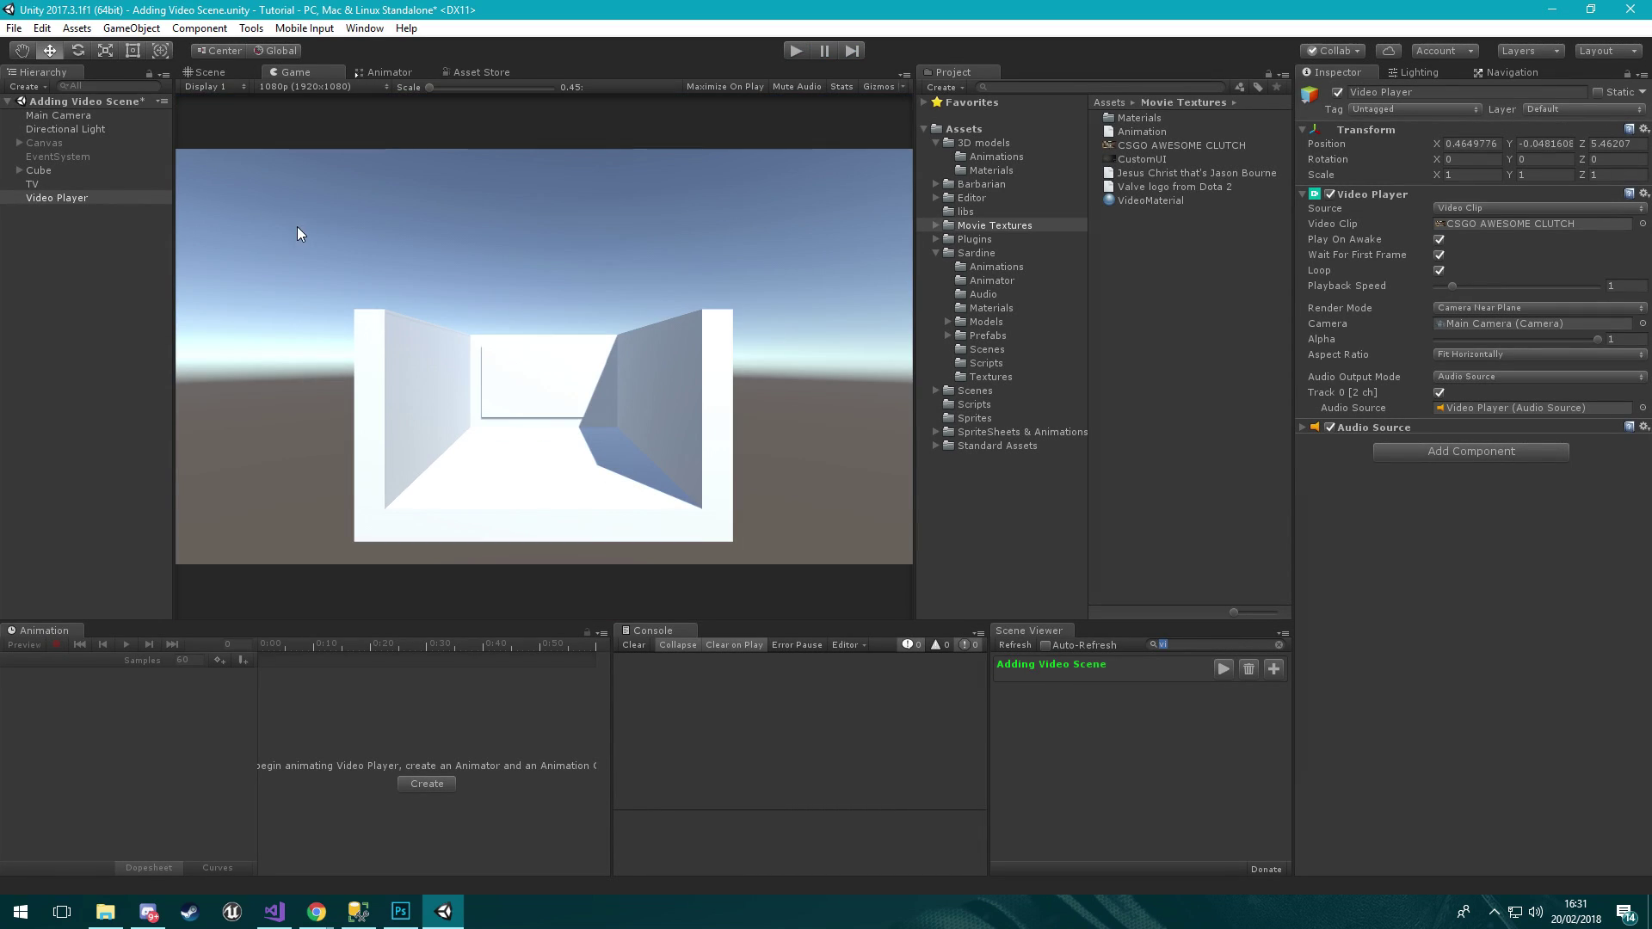
click(209, 72)
click(295, 72)
click(322, 87)
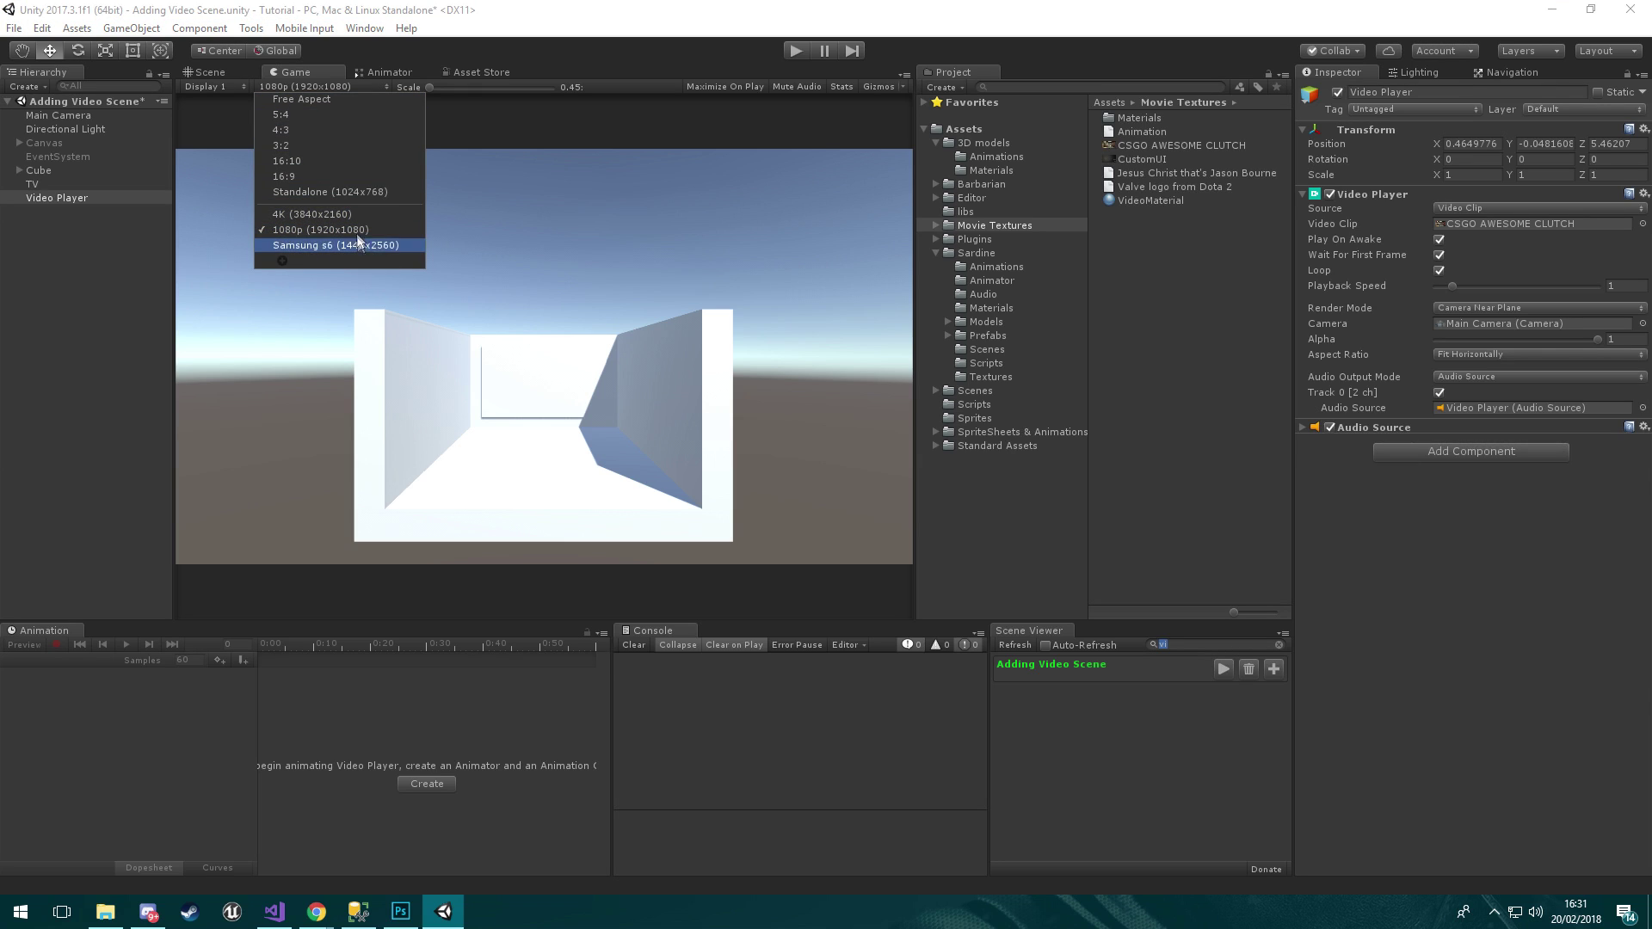
click(292, 86)
click(222, 74)
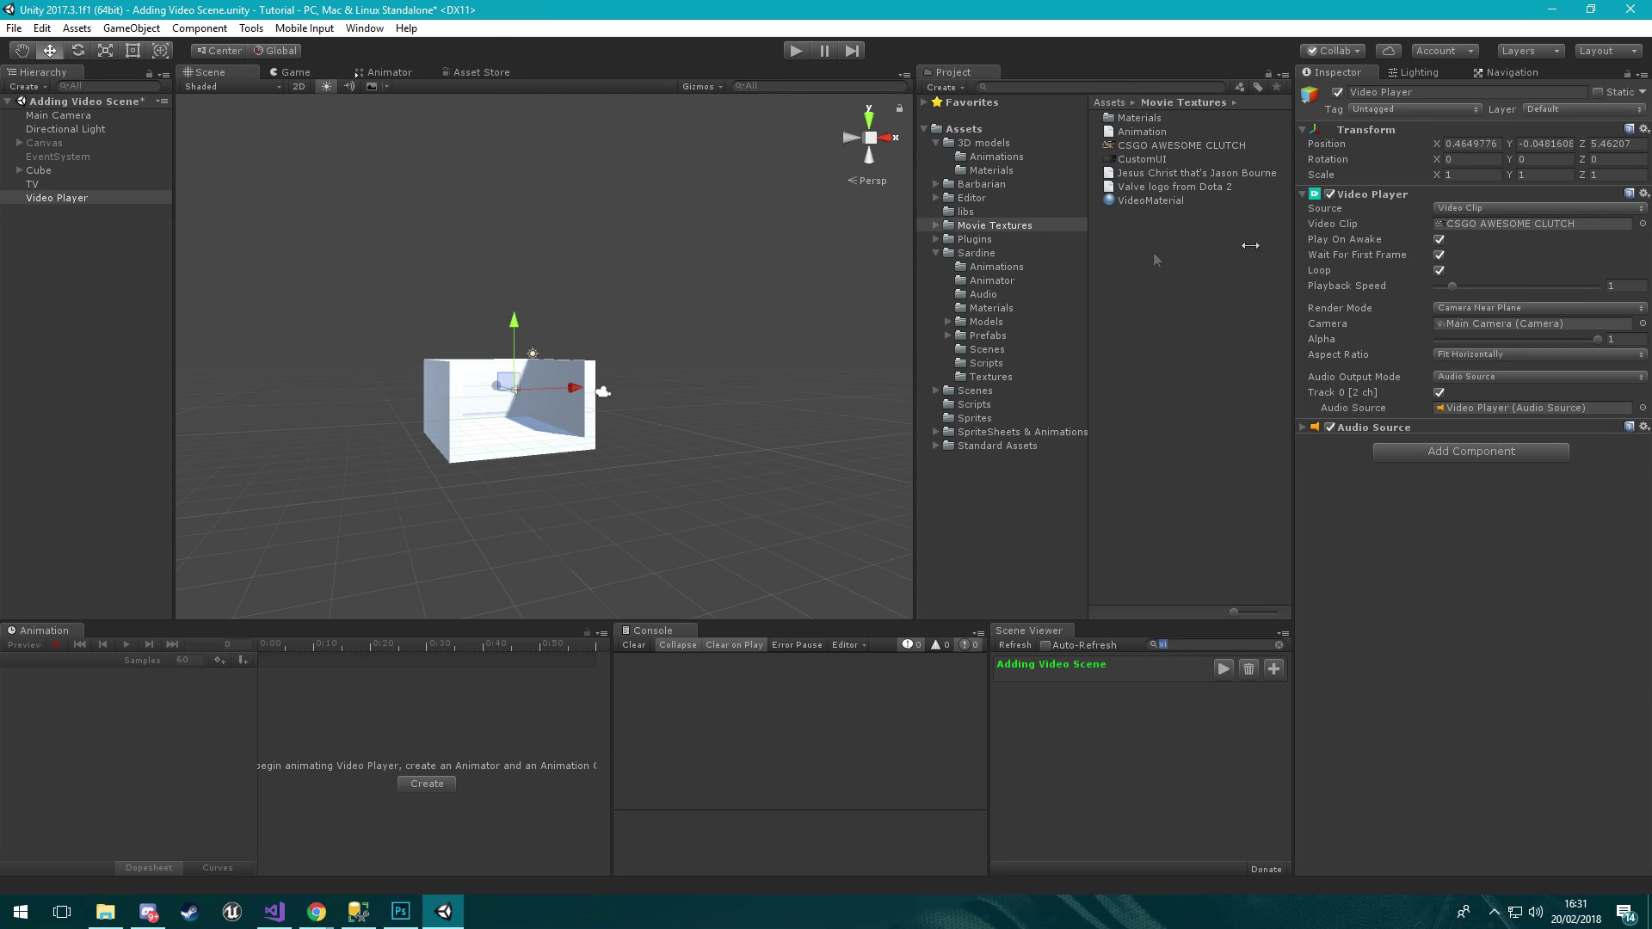
Enable Emission on the TV quad's VideoMaterial, then select the Video Player object
alt+scroll(728, 405, up, 10)
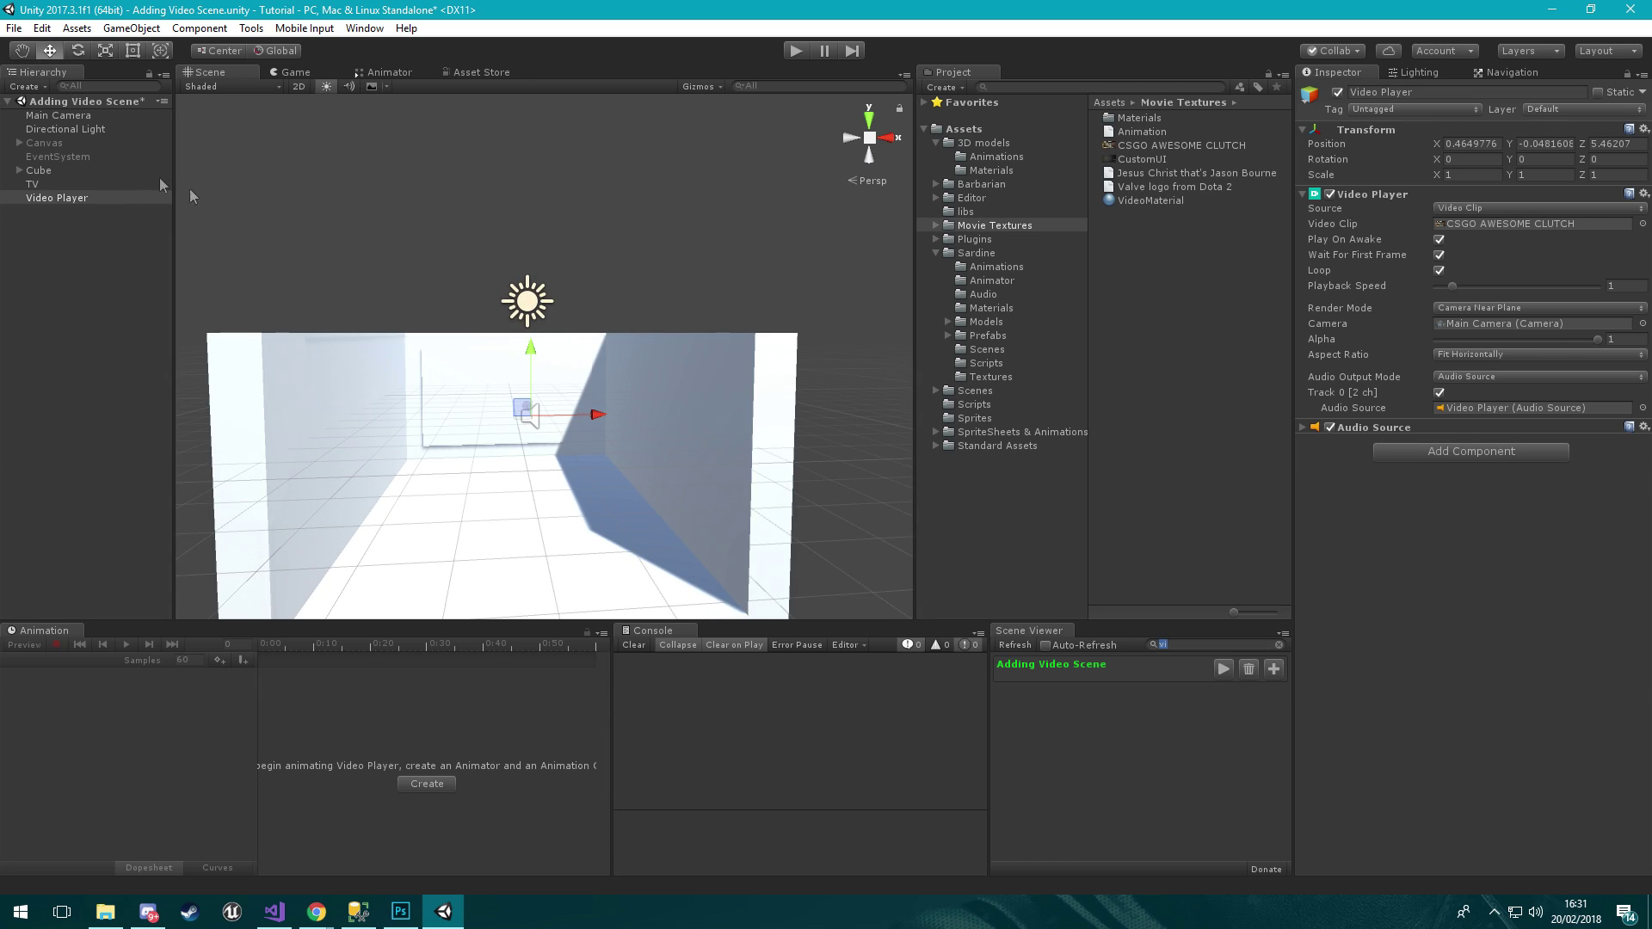
click(490, 383)
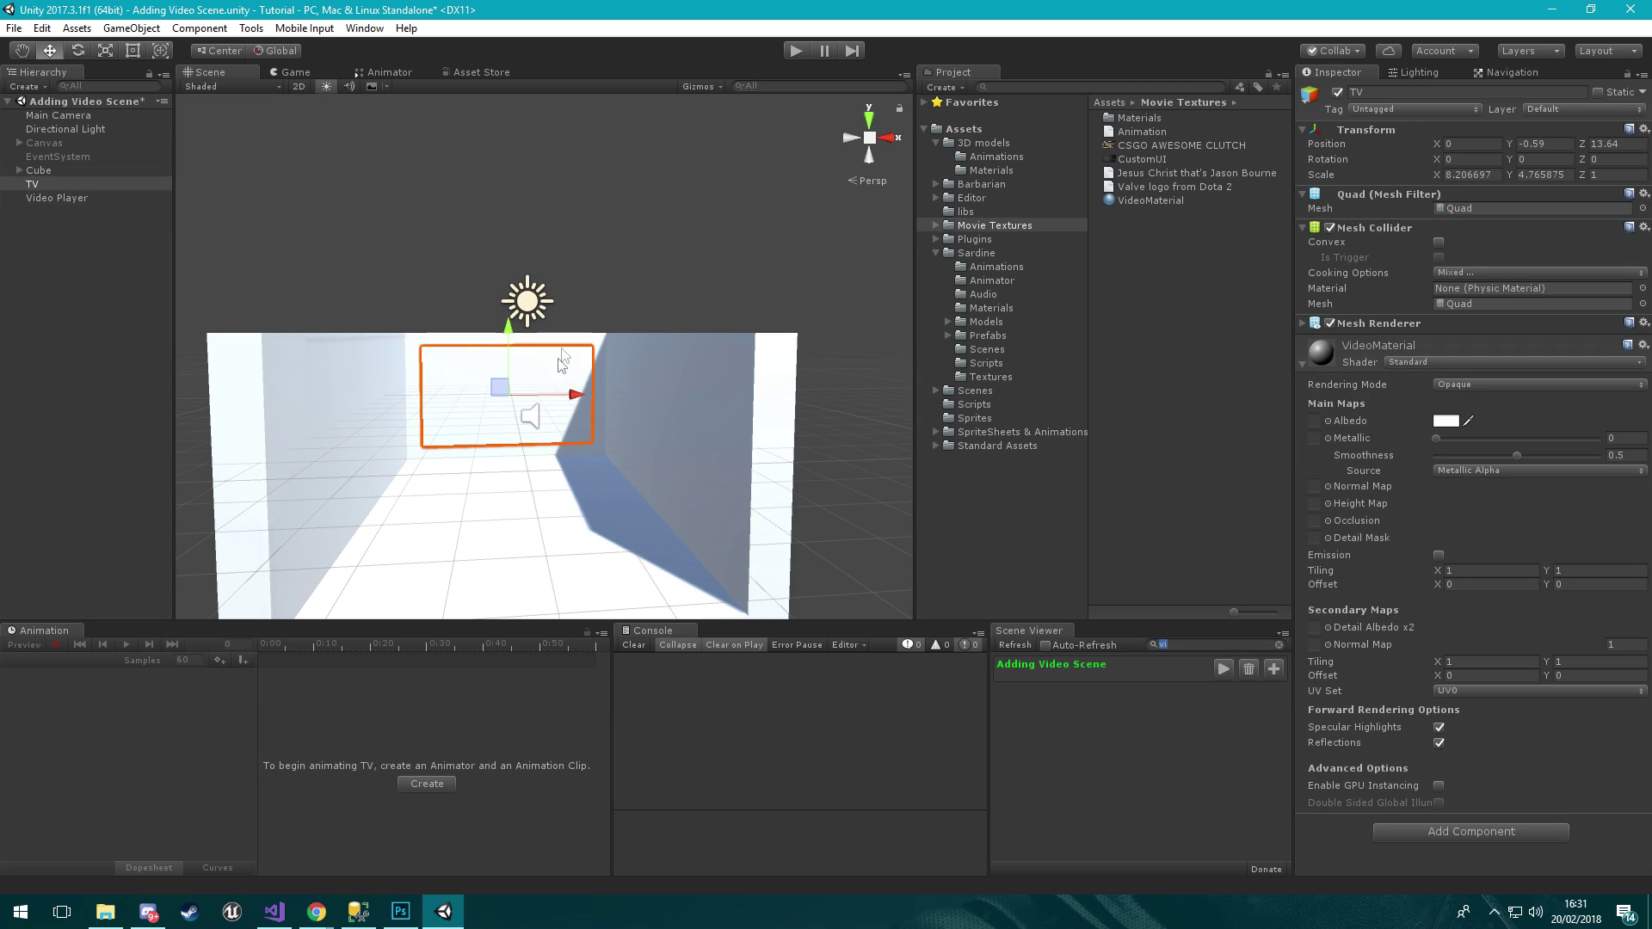
click(1139, 200)
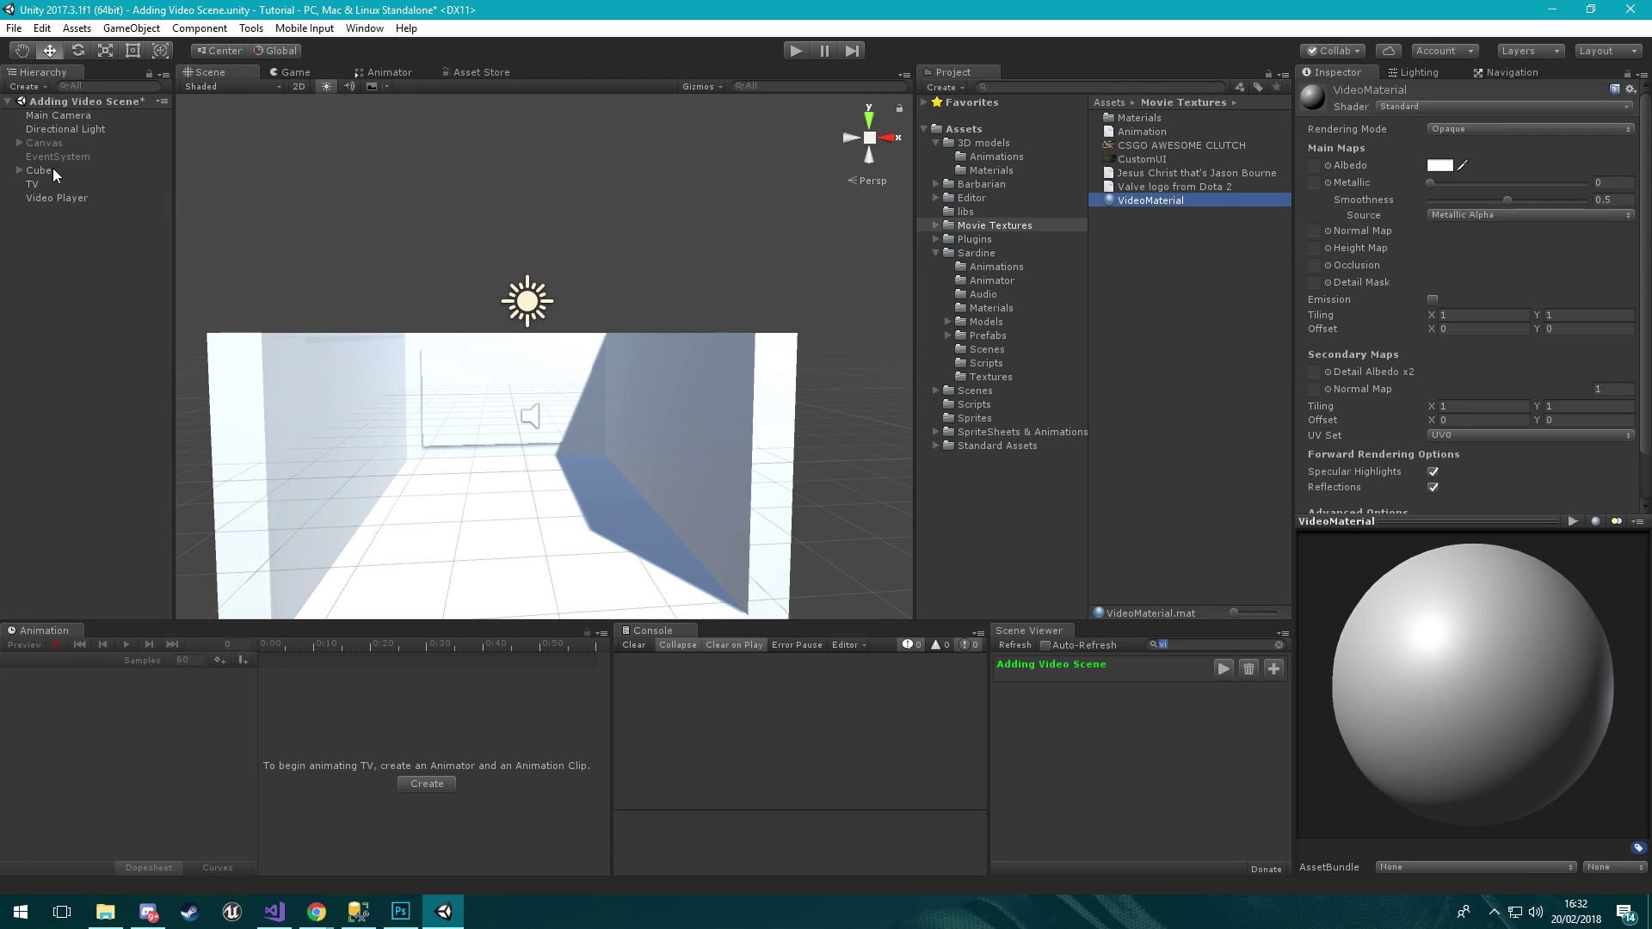
click(476, 409)
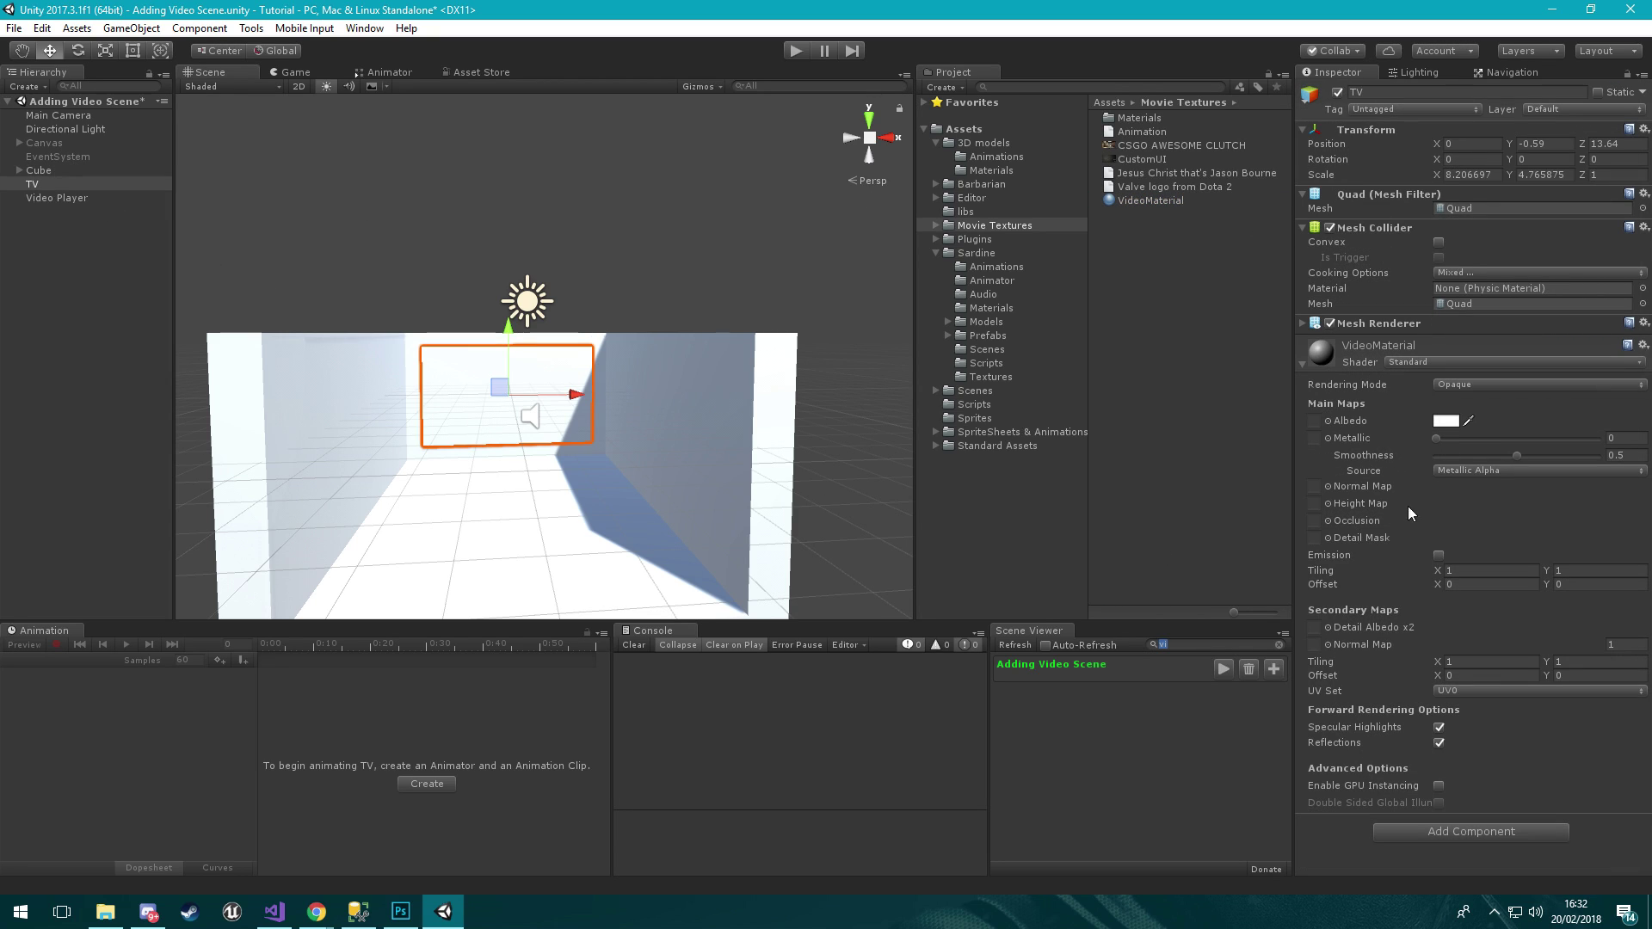
click(1439, 555)
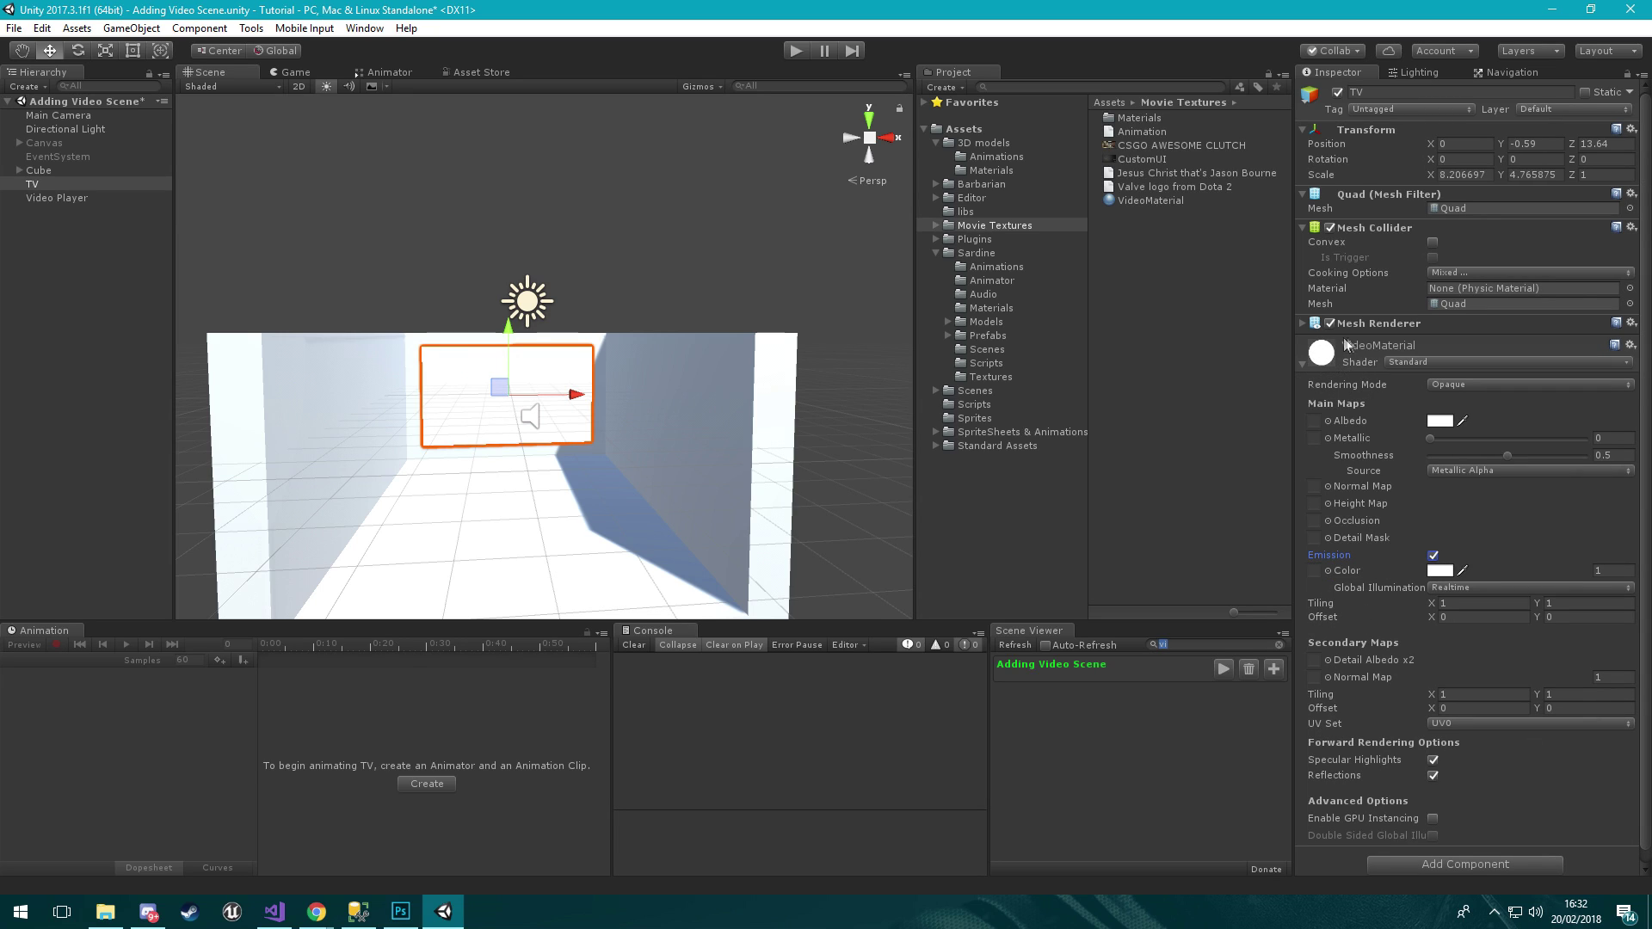
click(1303, 367)
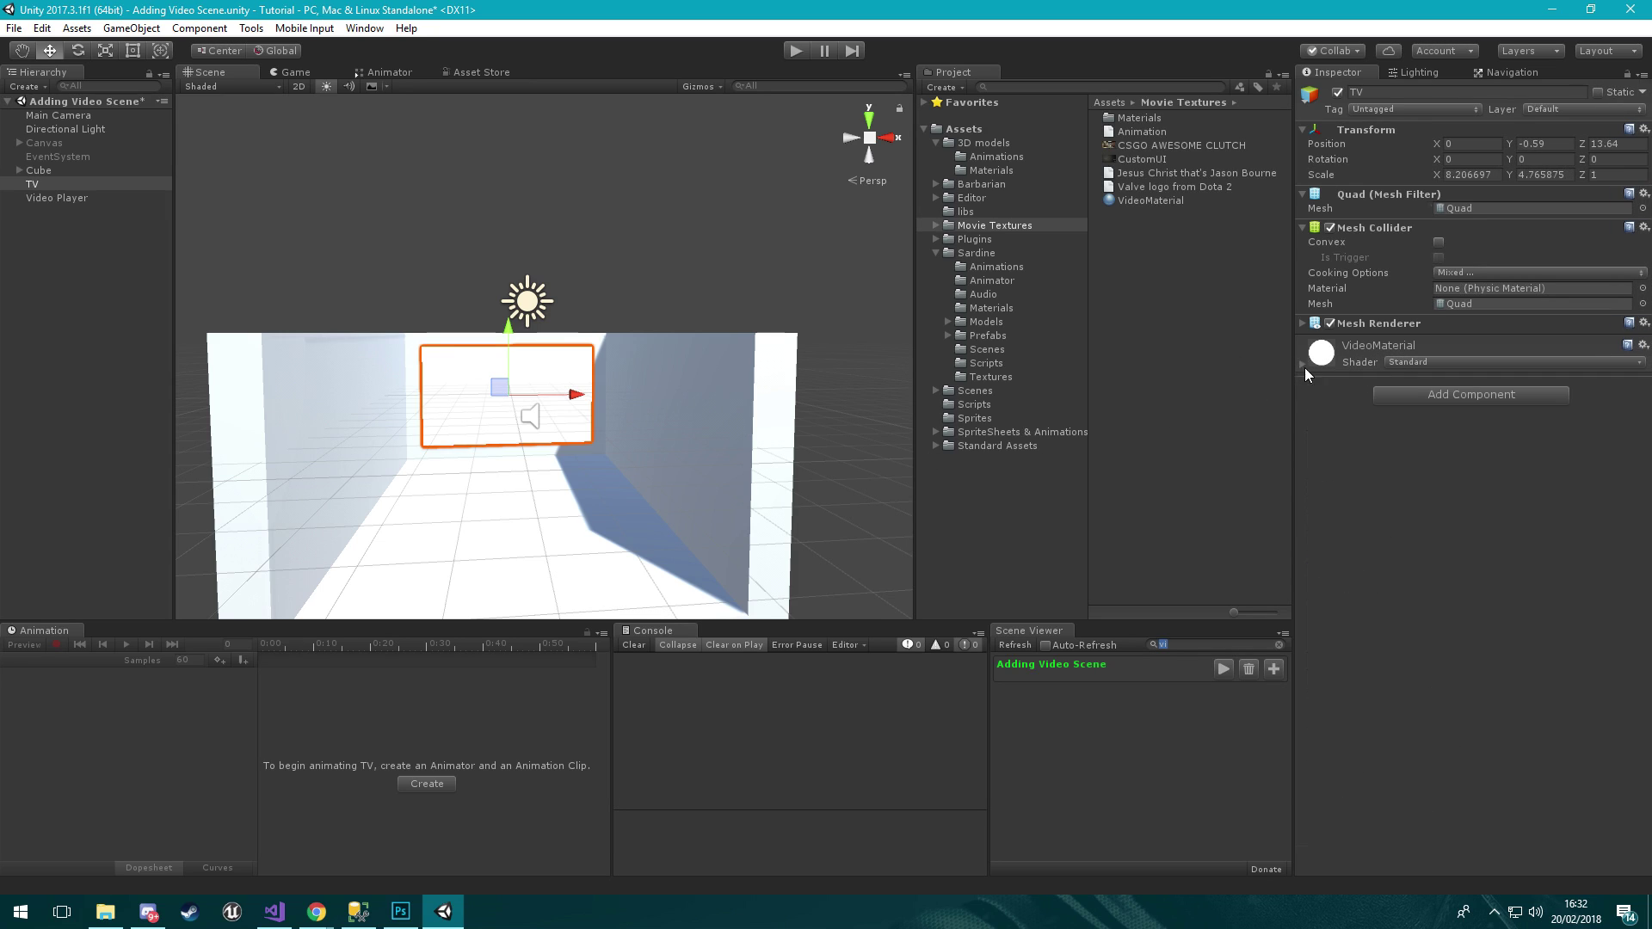
click(47, 198)
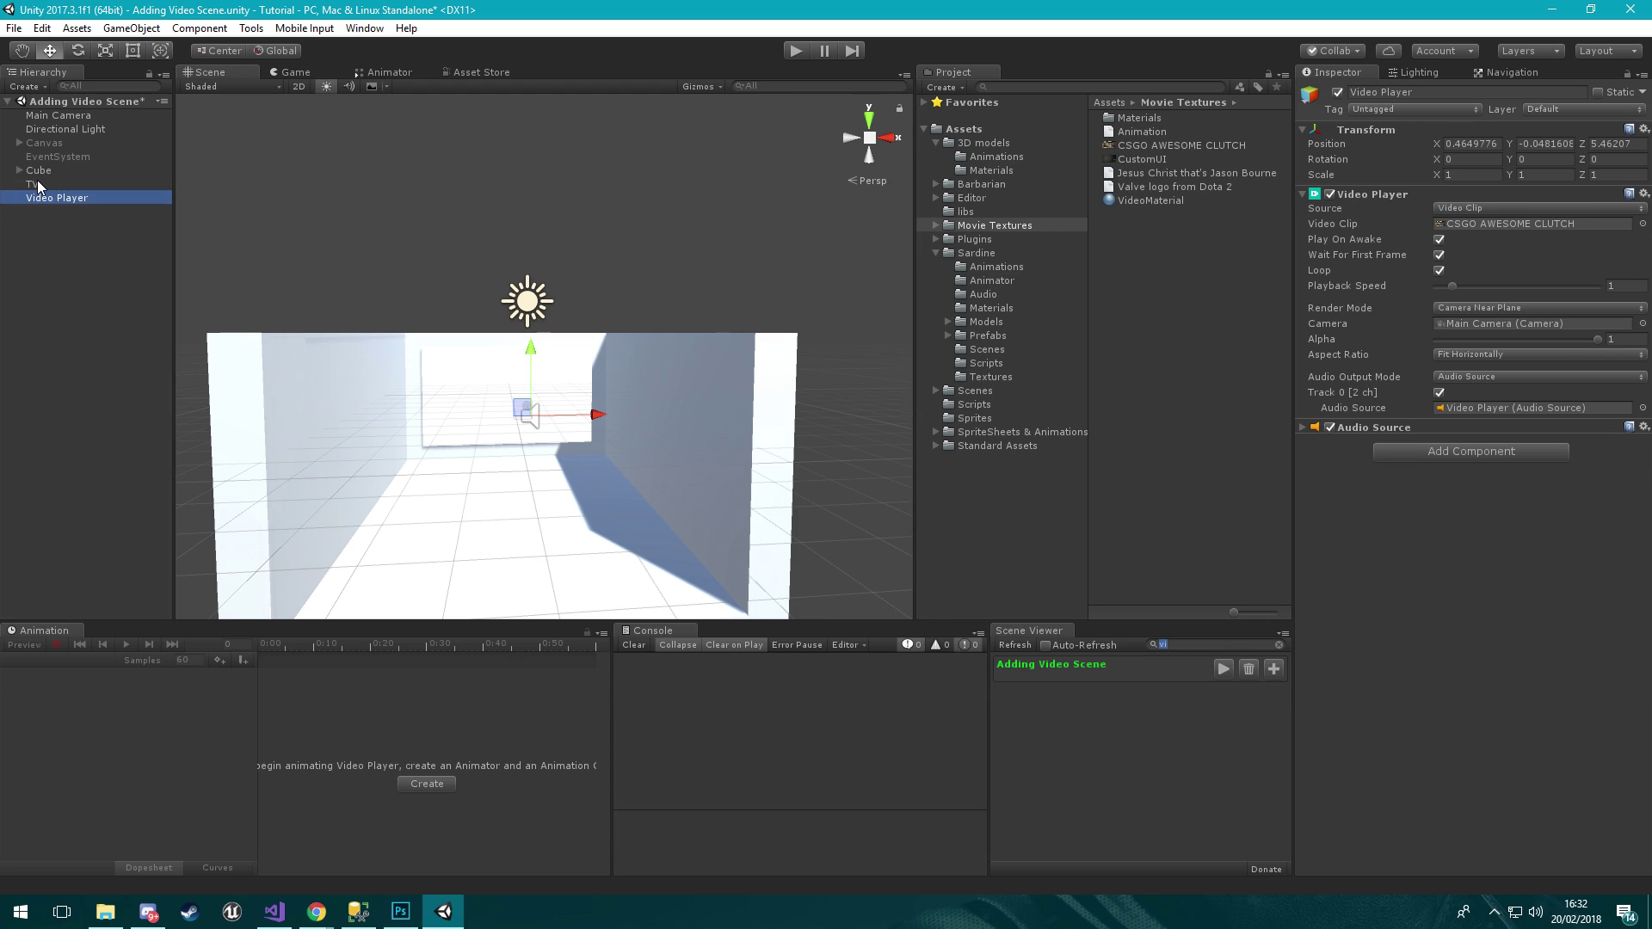
Set Render Mode to Material Override with the TV as Renderer and _MainTex as property, then run
click(1482, 310)
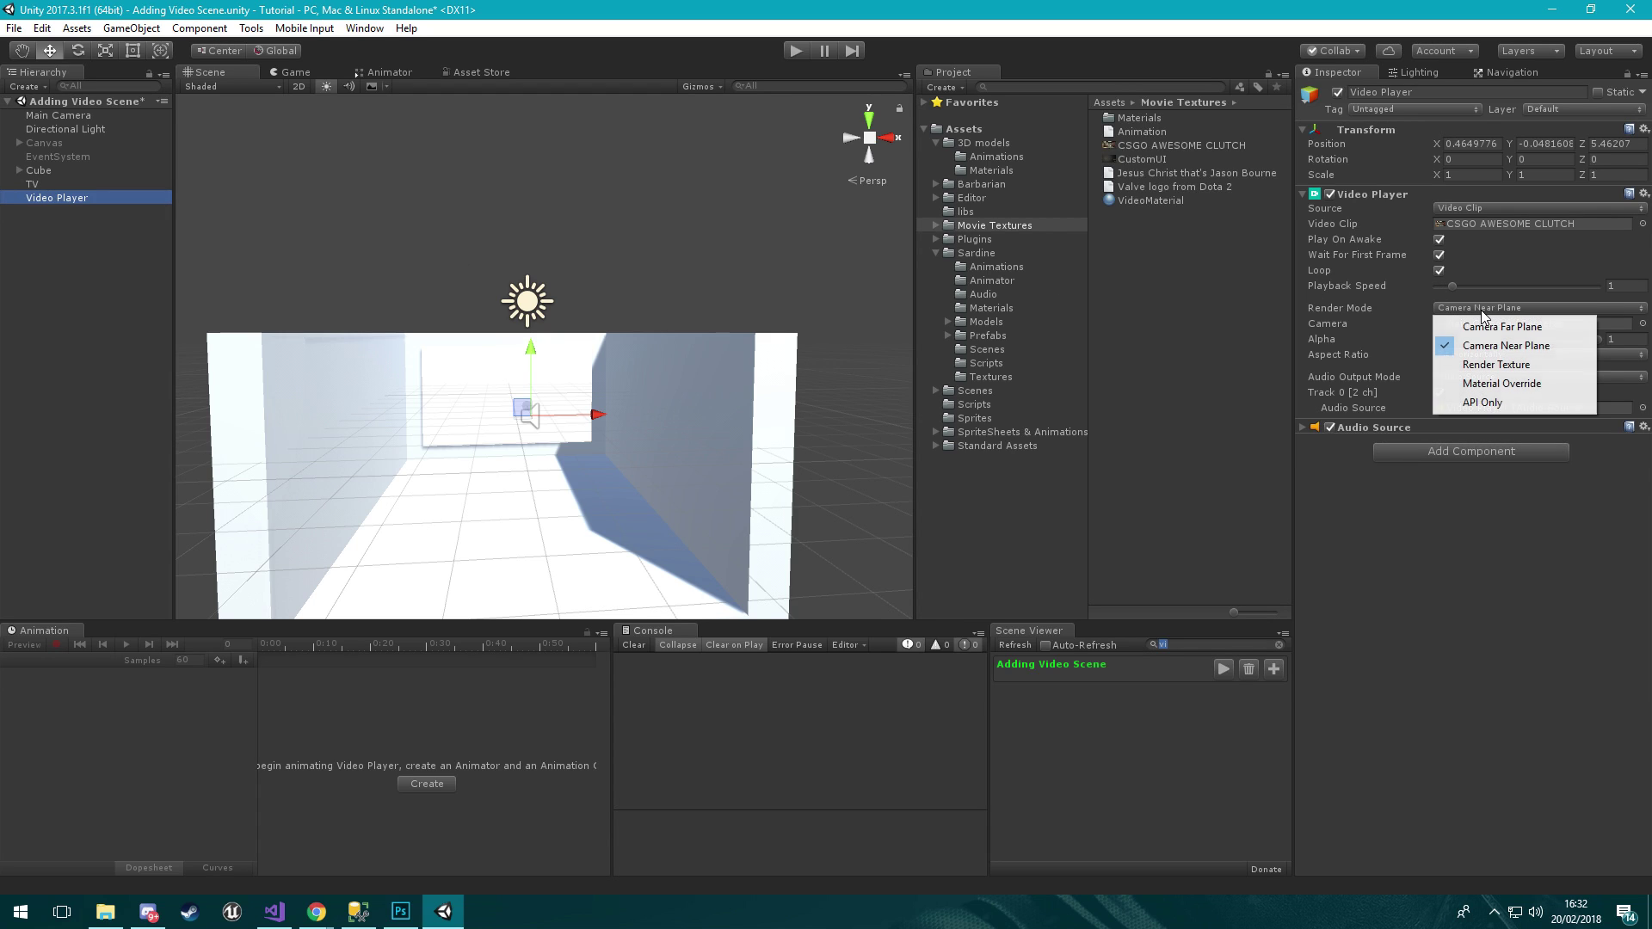
click(1473, 387)
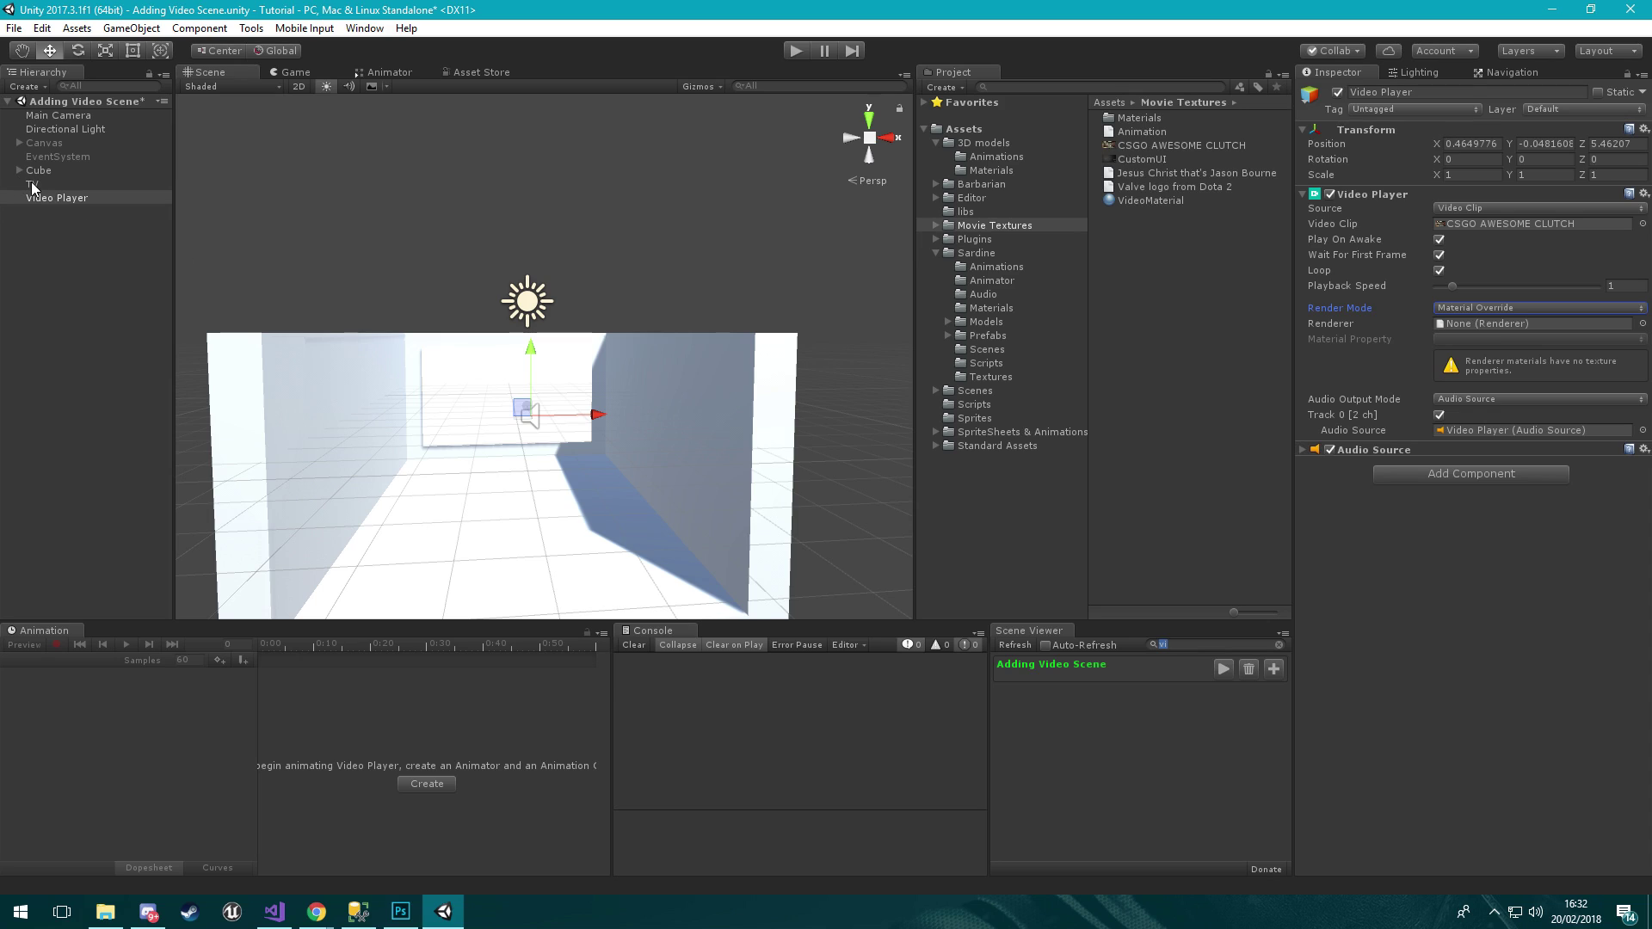
drag(32, 187, 1477, 330)
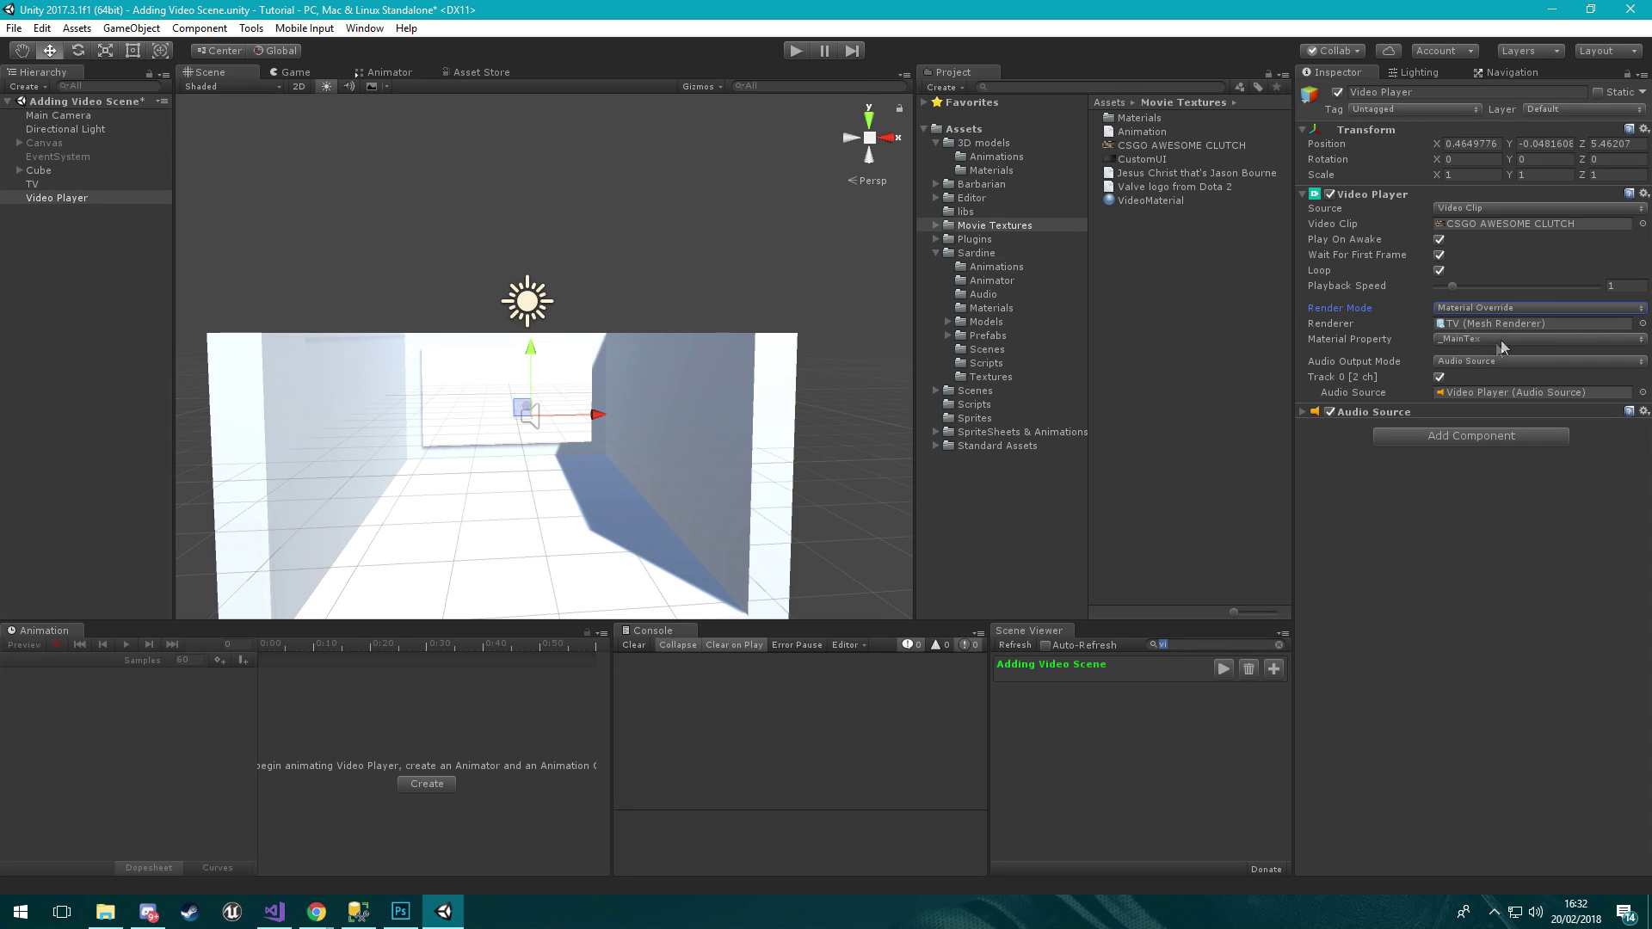
click(1463, 340)
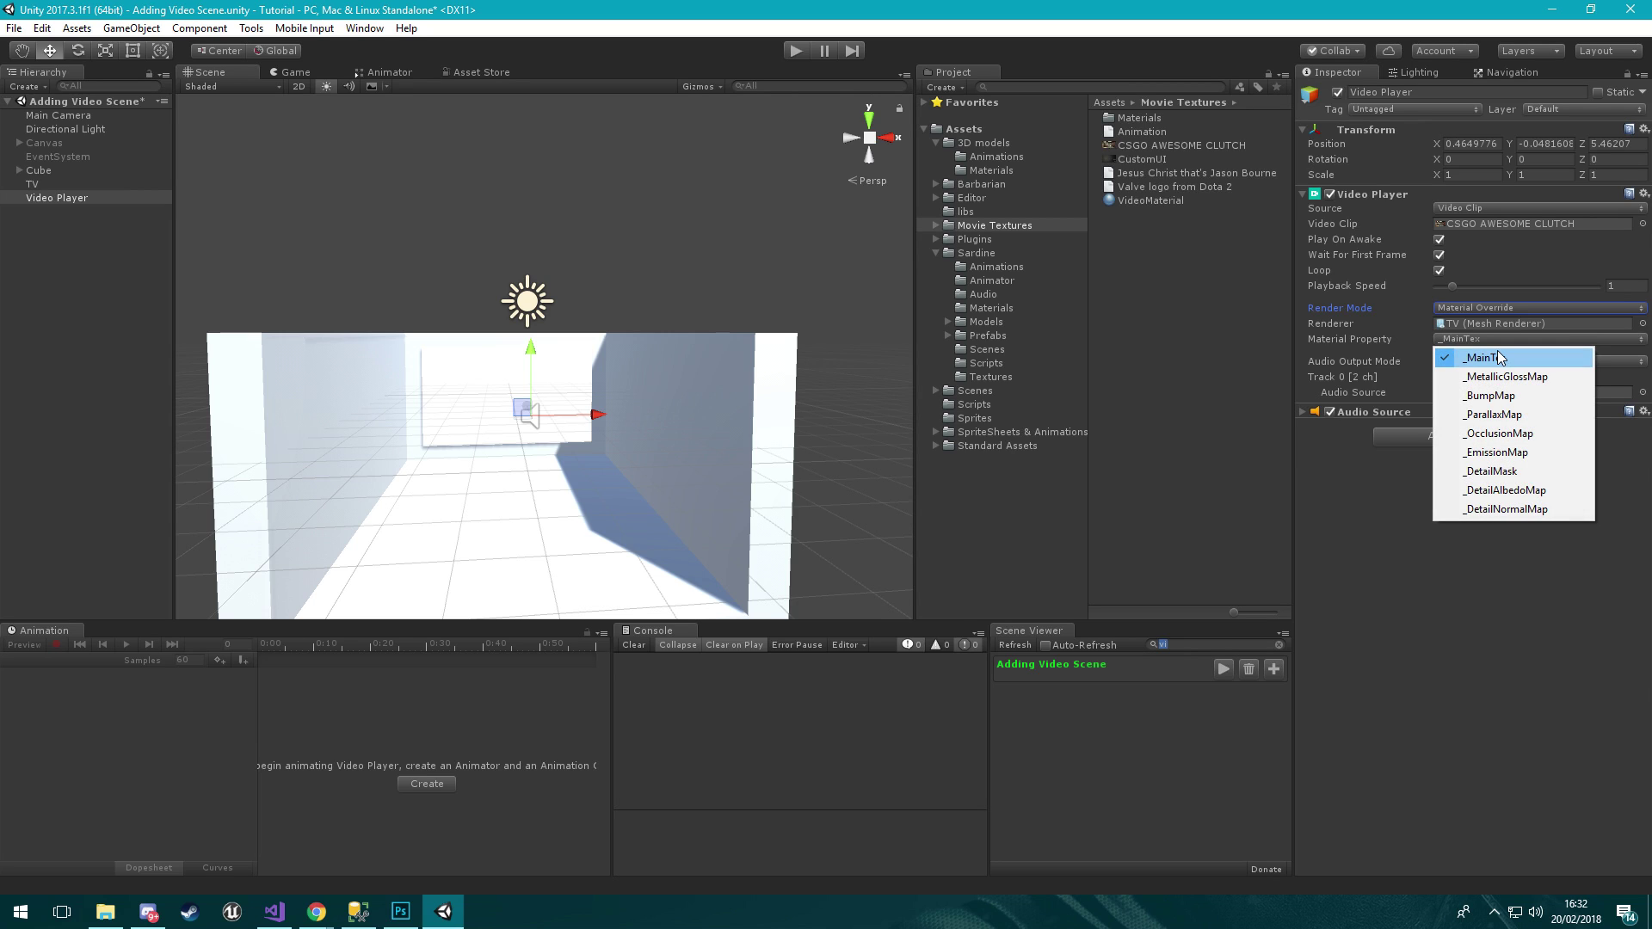
click(1498, 358)
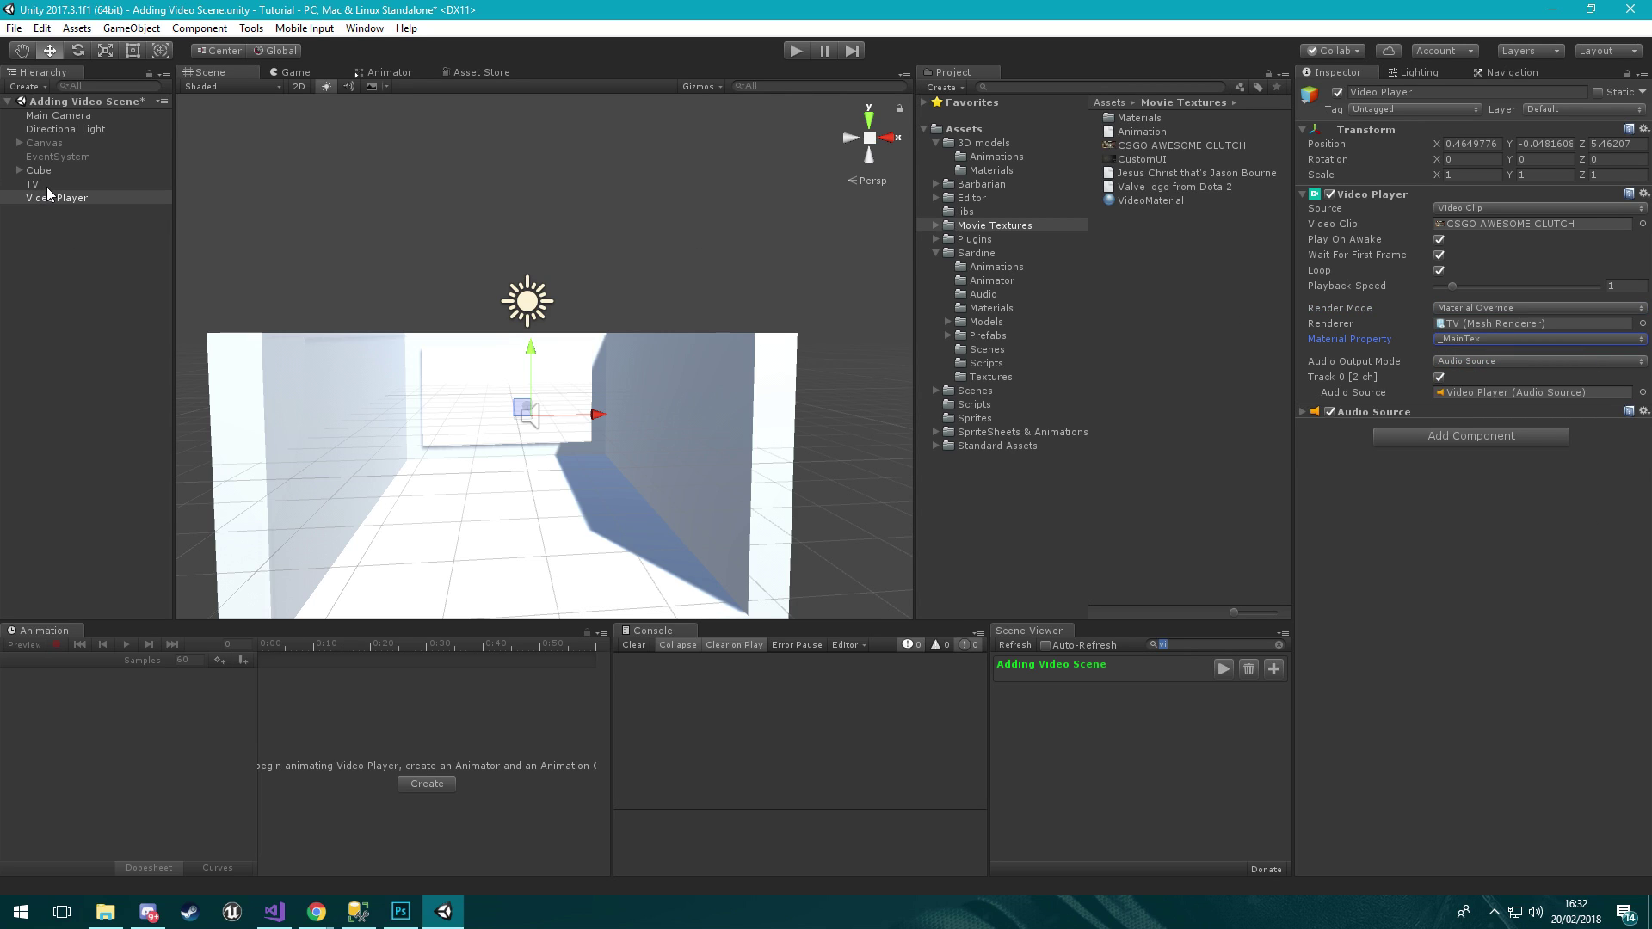
click(38, 184)
click(803, 52)
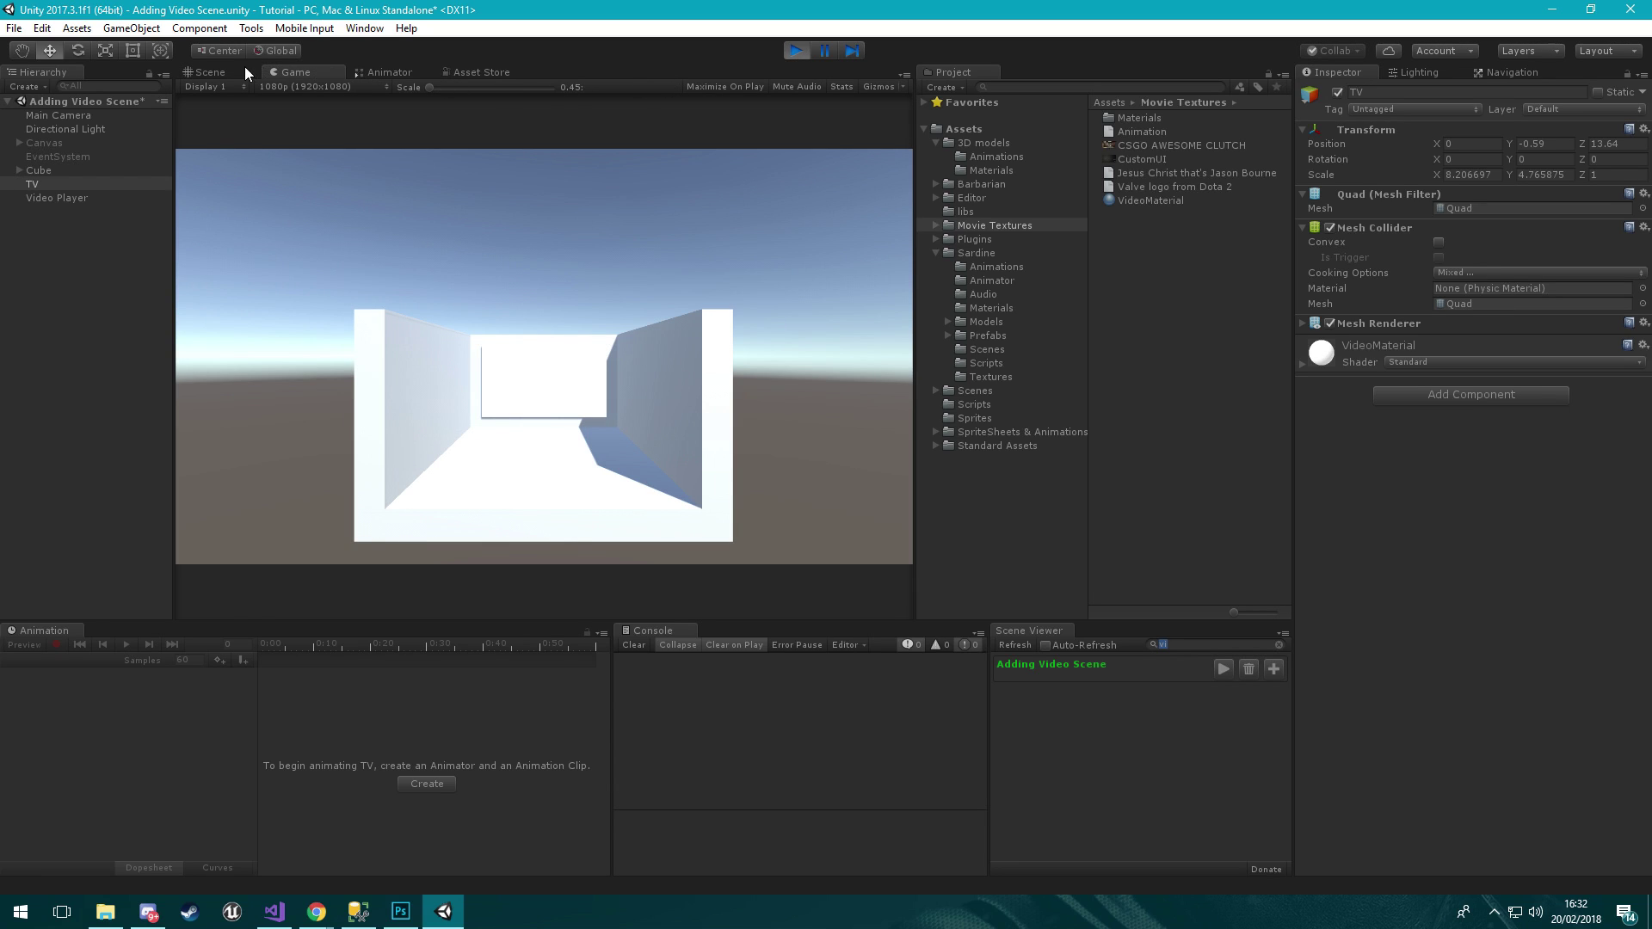
Inspect the TV's VideoMaterial up close in the Scene view, stop Play, and reselect the Video Player
click(1302, 365)
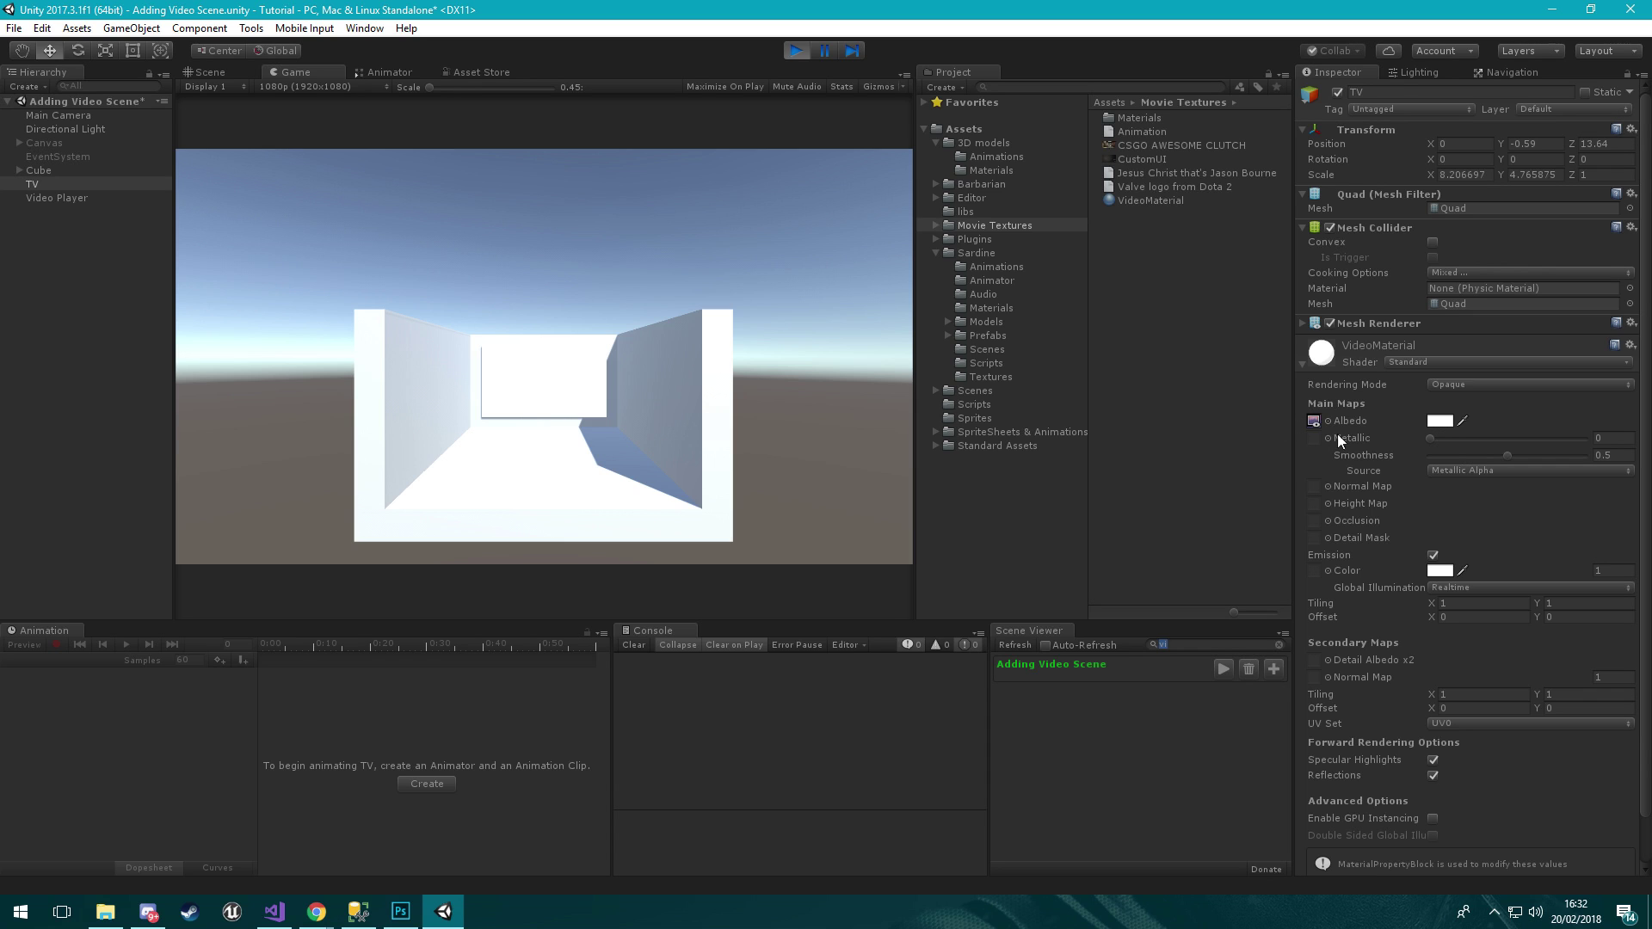
click(209, 71)
right_drag(544, 226, 619, 258)
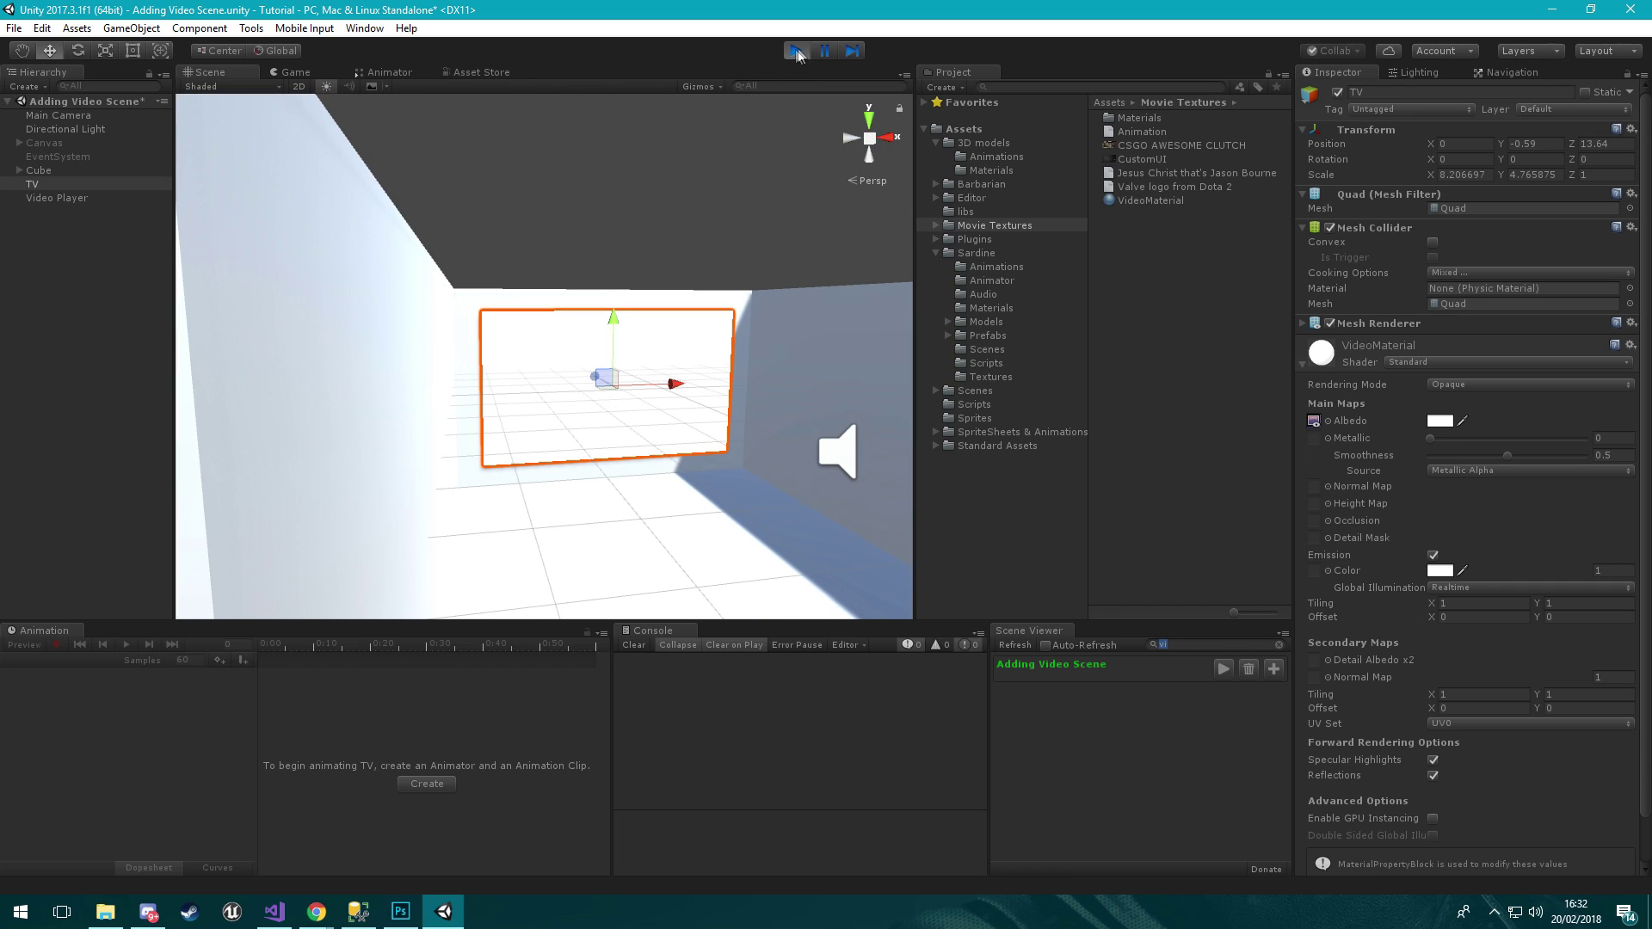
click(796, 50)
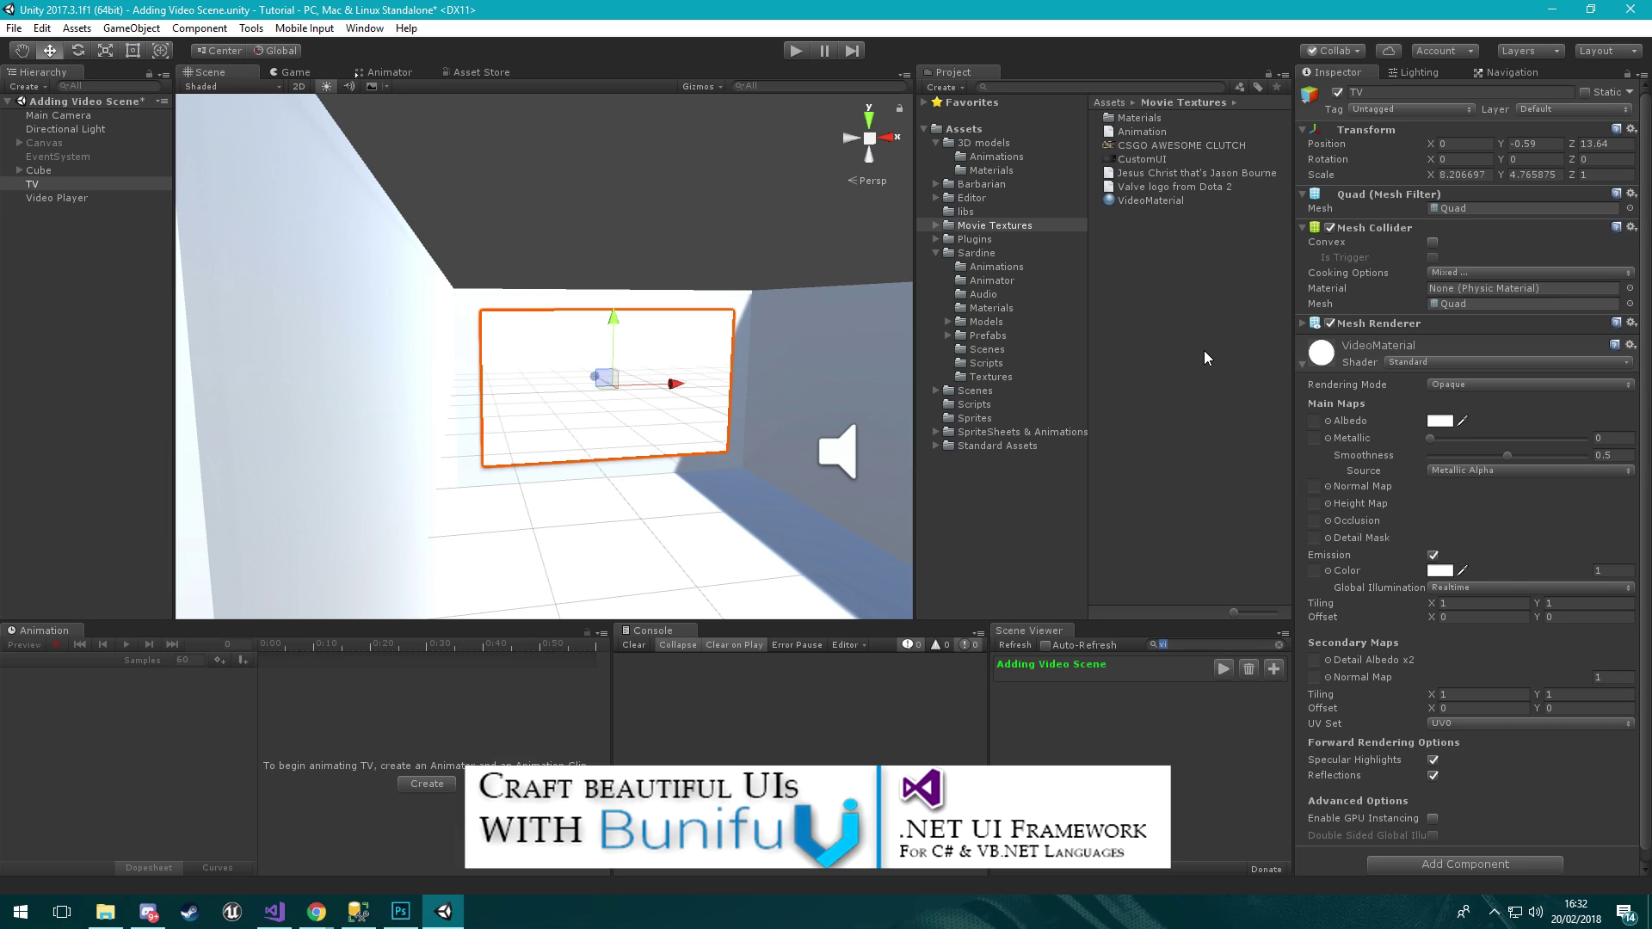
click(1303, 367)
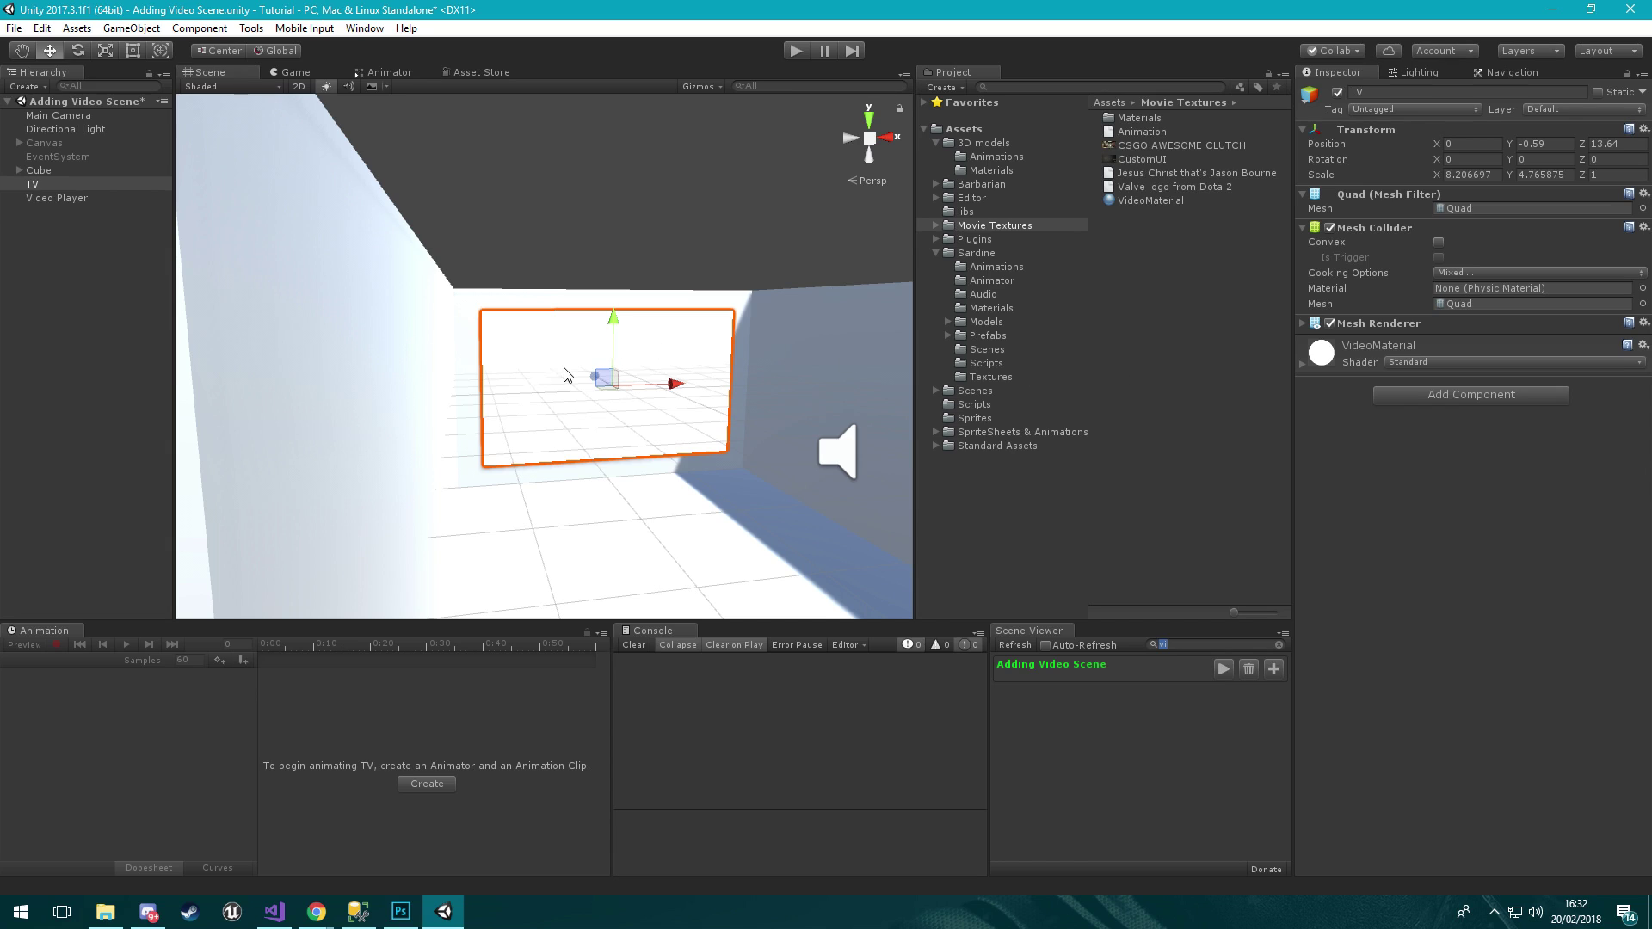
click(79, 197)
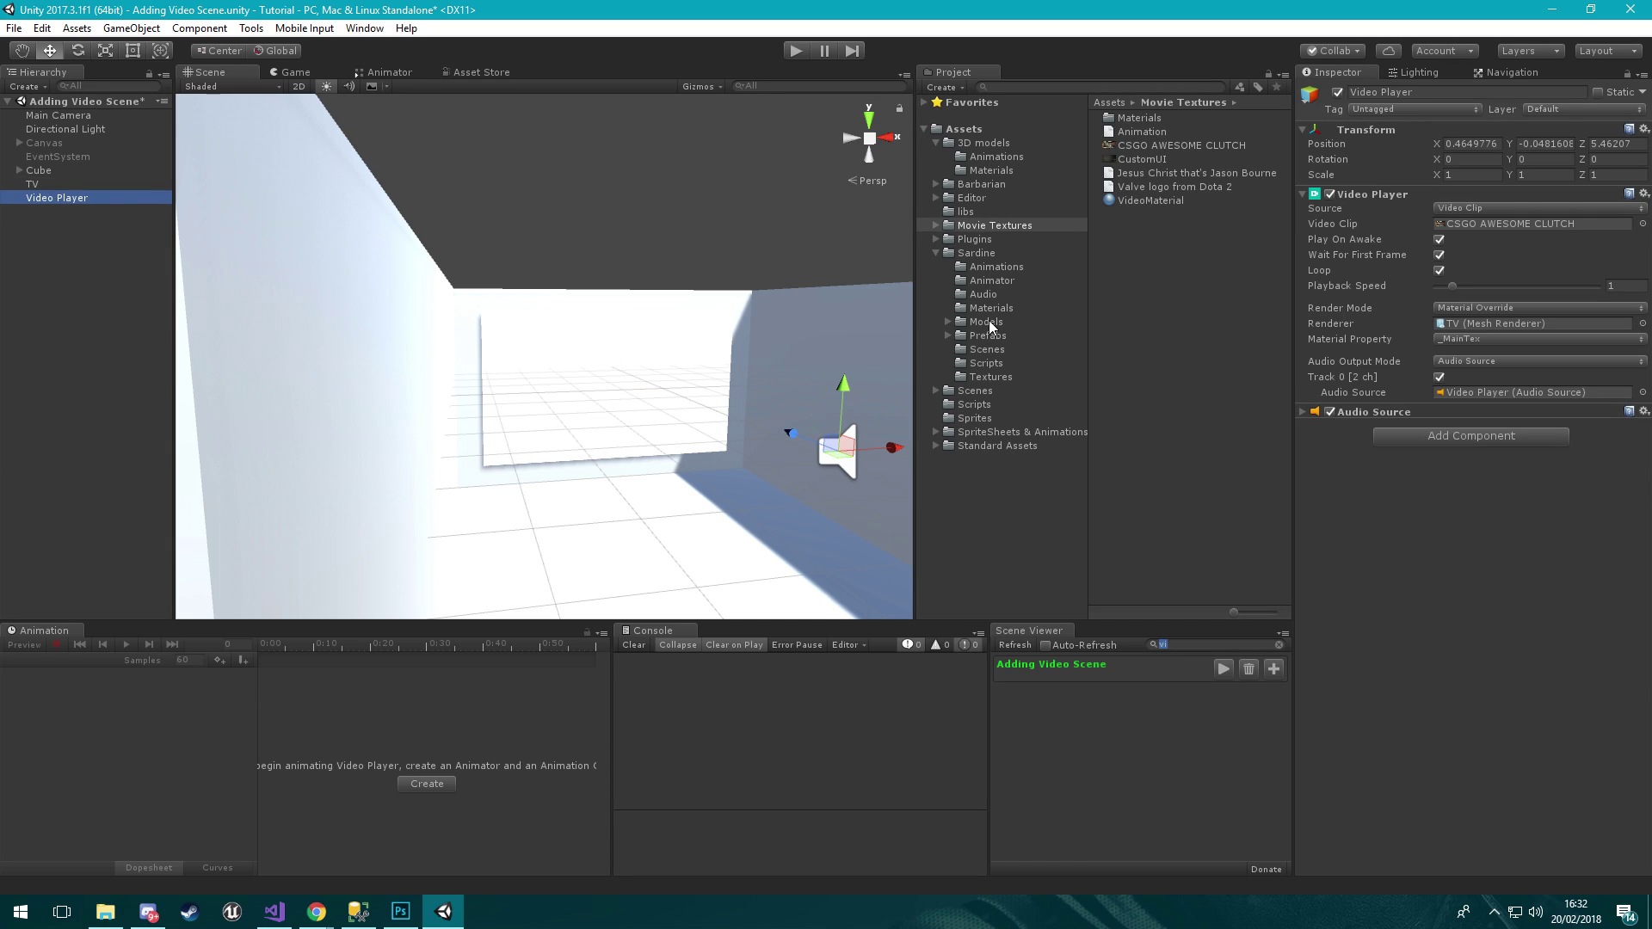
Switch the Video Player to Render Texture mode and create a render texture named VideoPlayerTexture
click(1454, 308)
click(1493, 363)
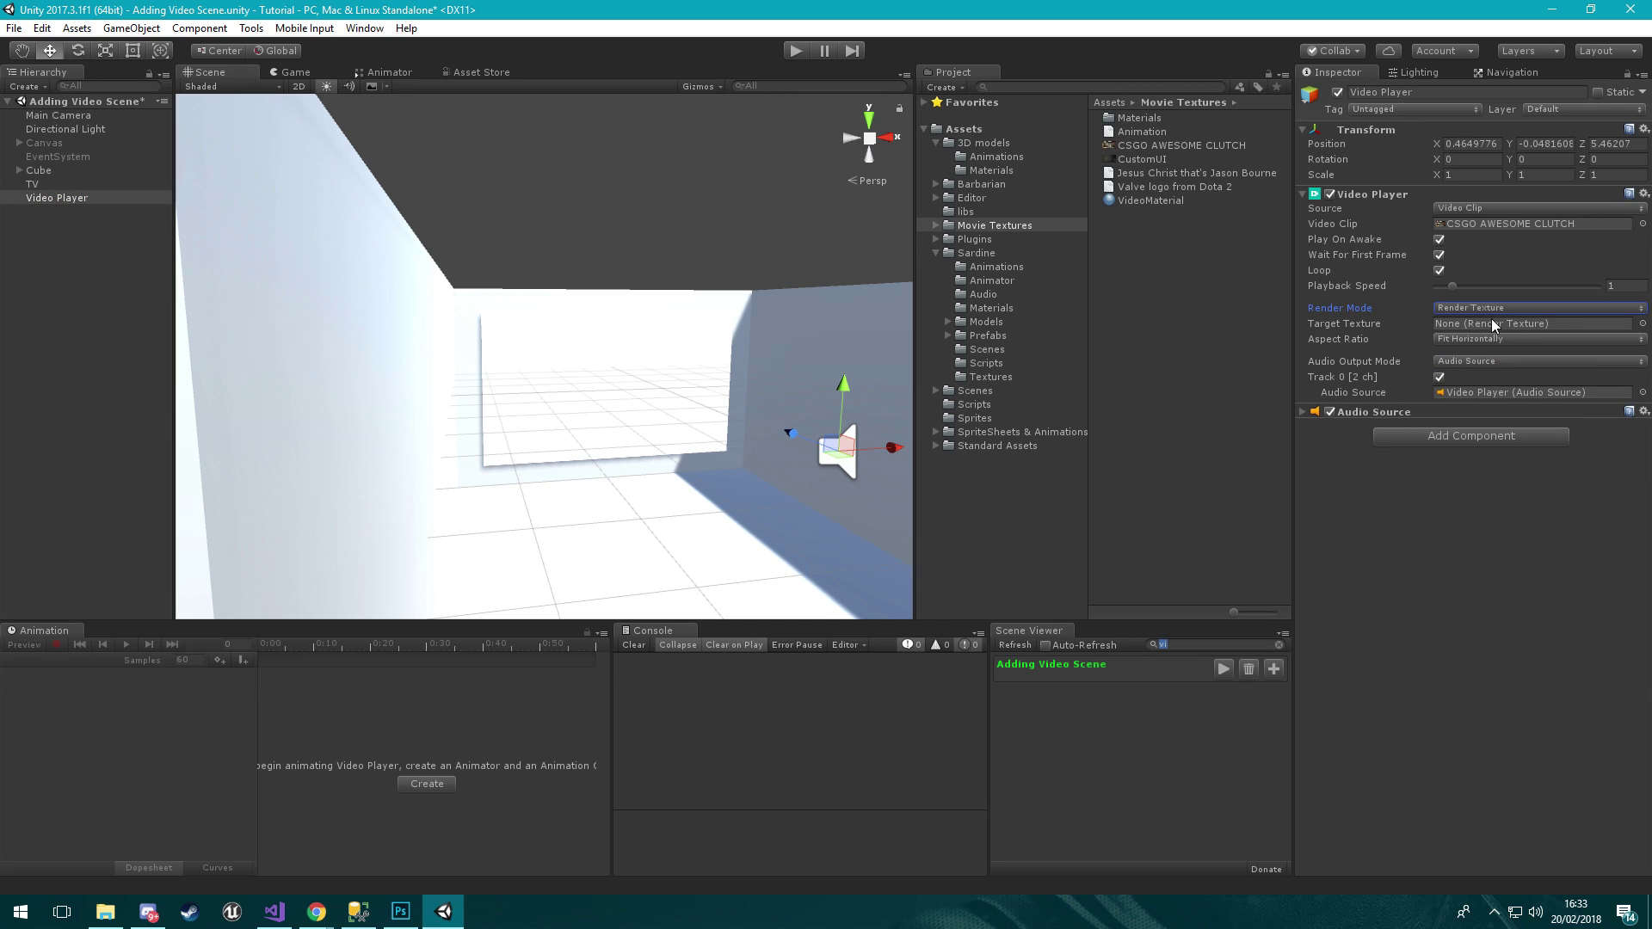
right_click(1137, 232)
mouse_move(1208, 247)
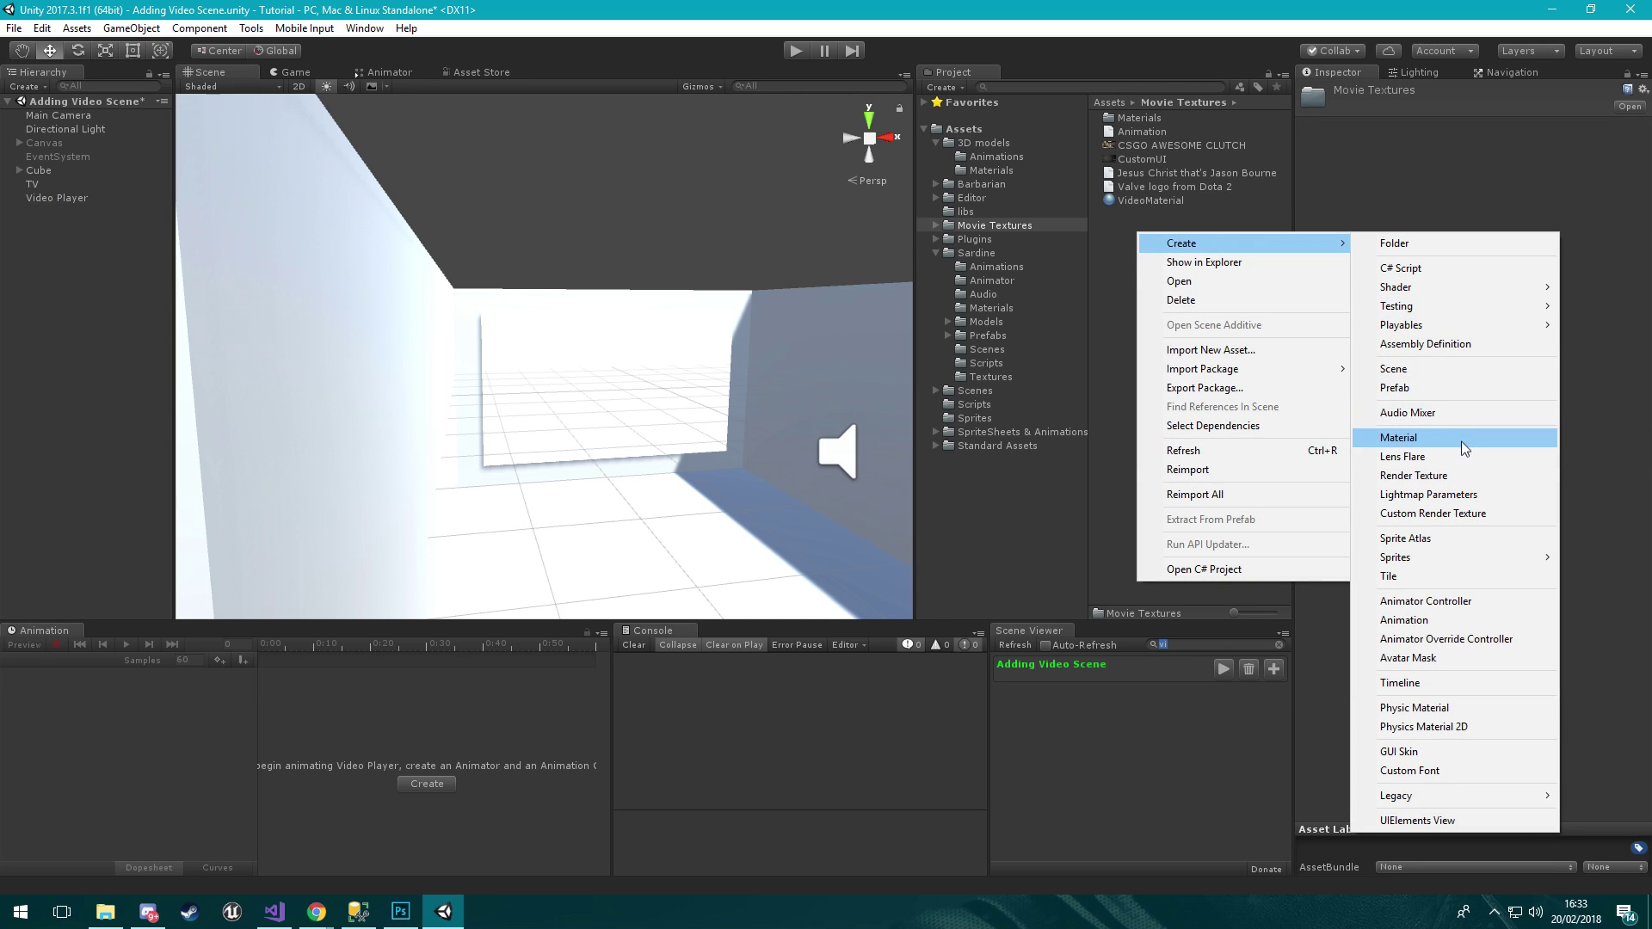
click(1432, 476)
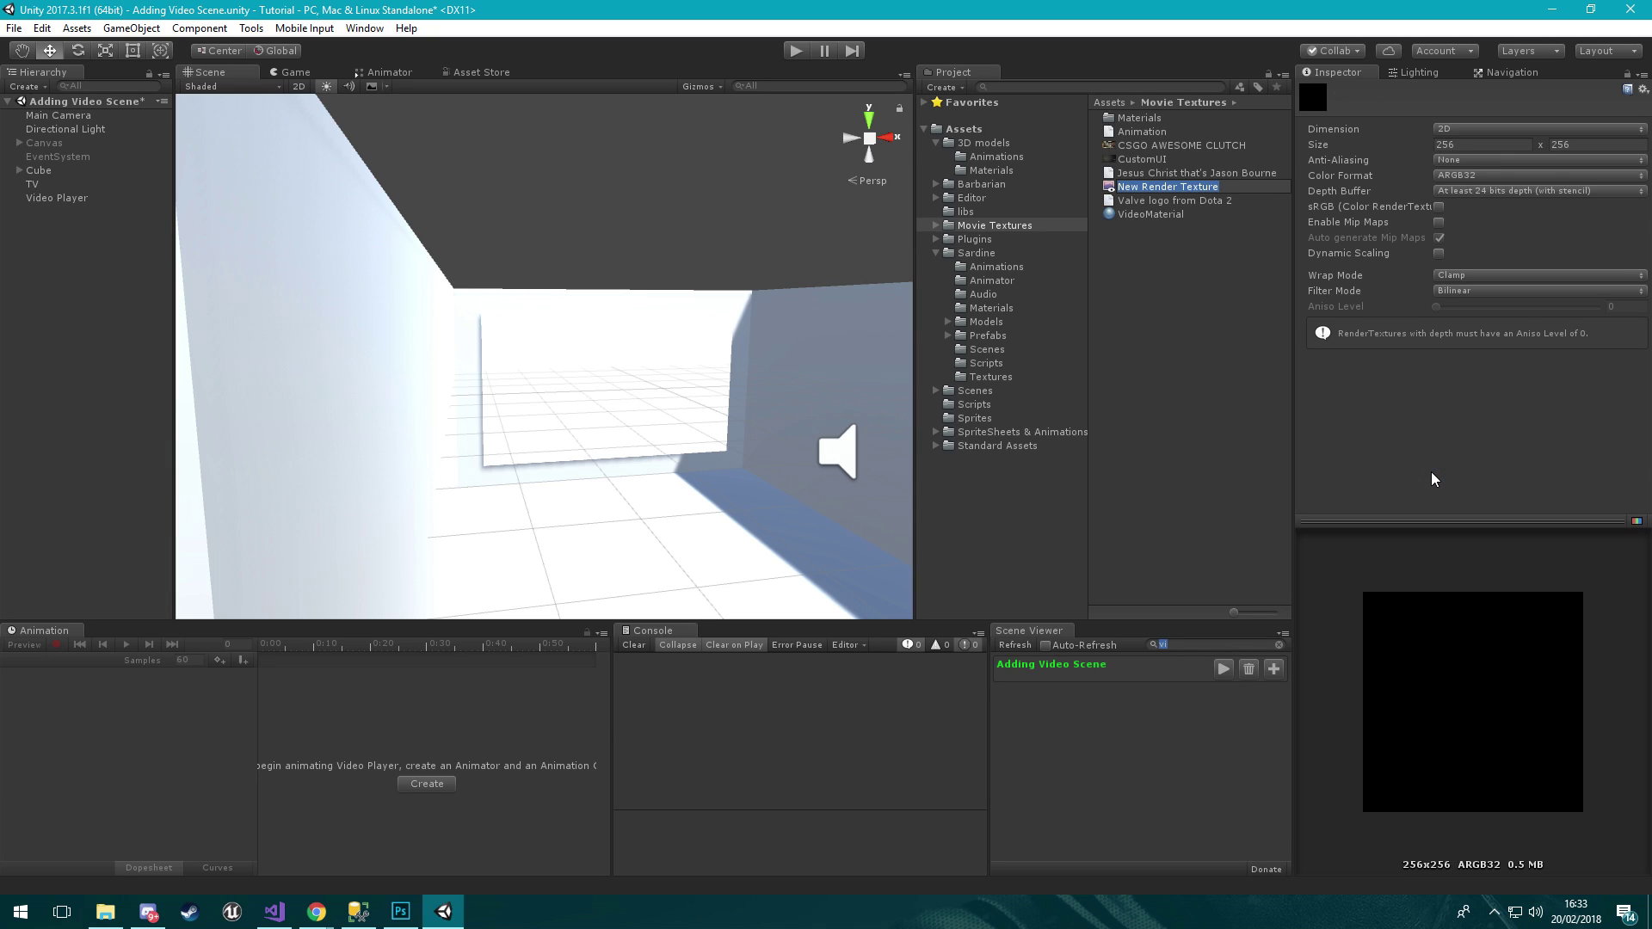
text(VideoPlayerTexture)
key(Return)
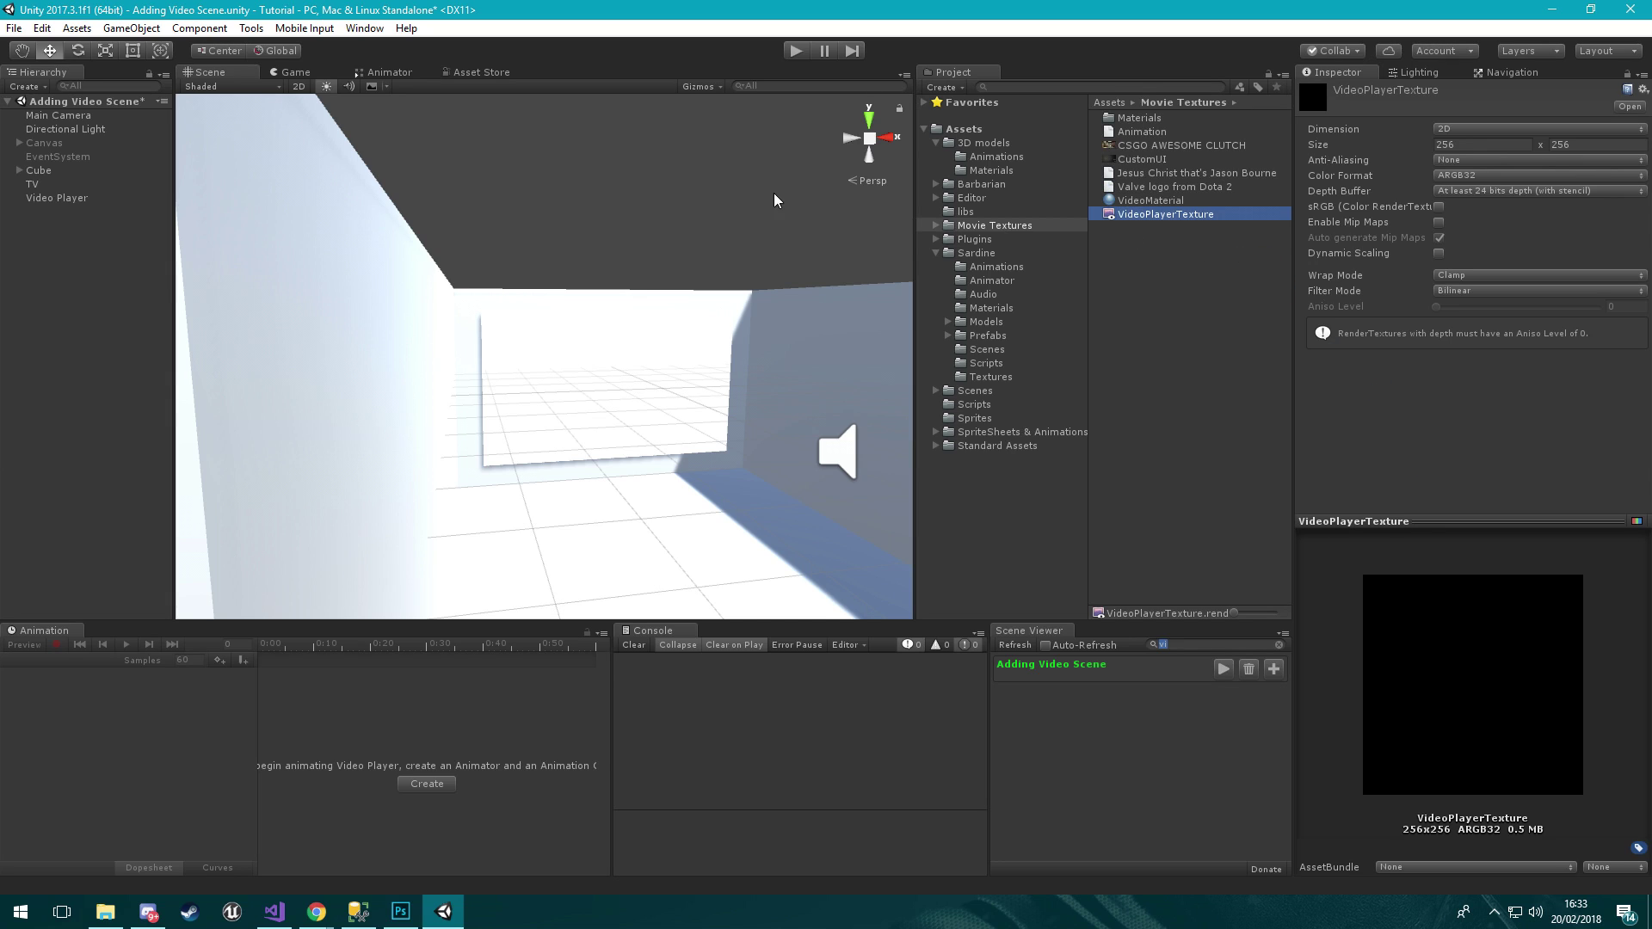
Assign VideoPlayerTexture as the Video Player's Target Texture
click(45, 186)
click(28, 194)
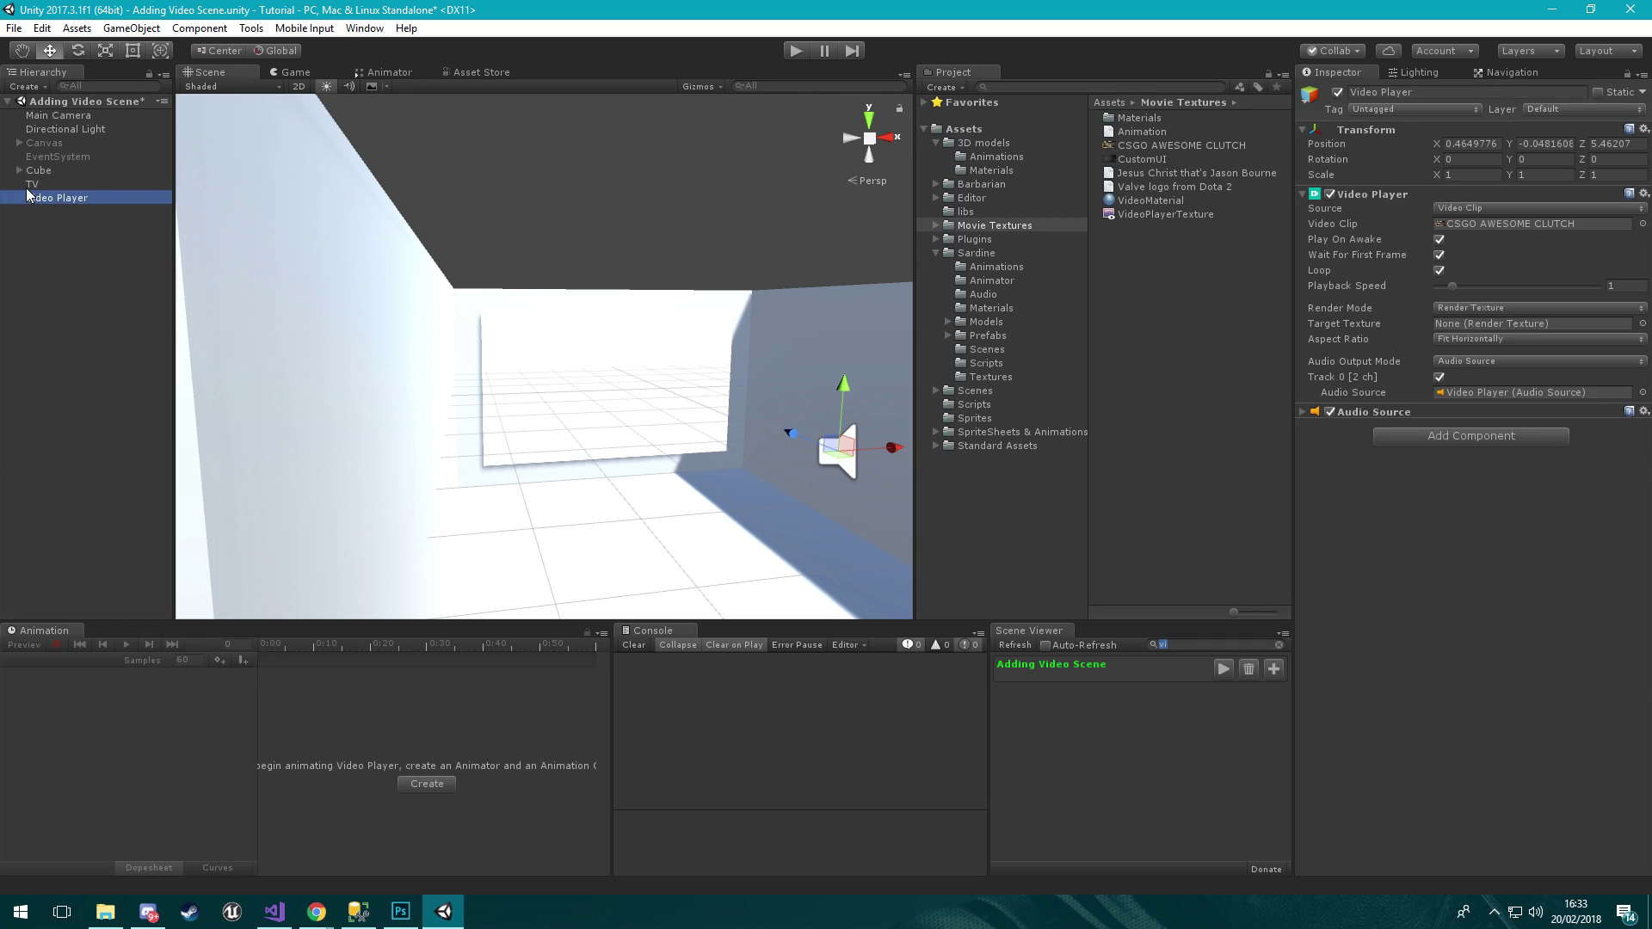
drag(1153, 215, 1512, 336)
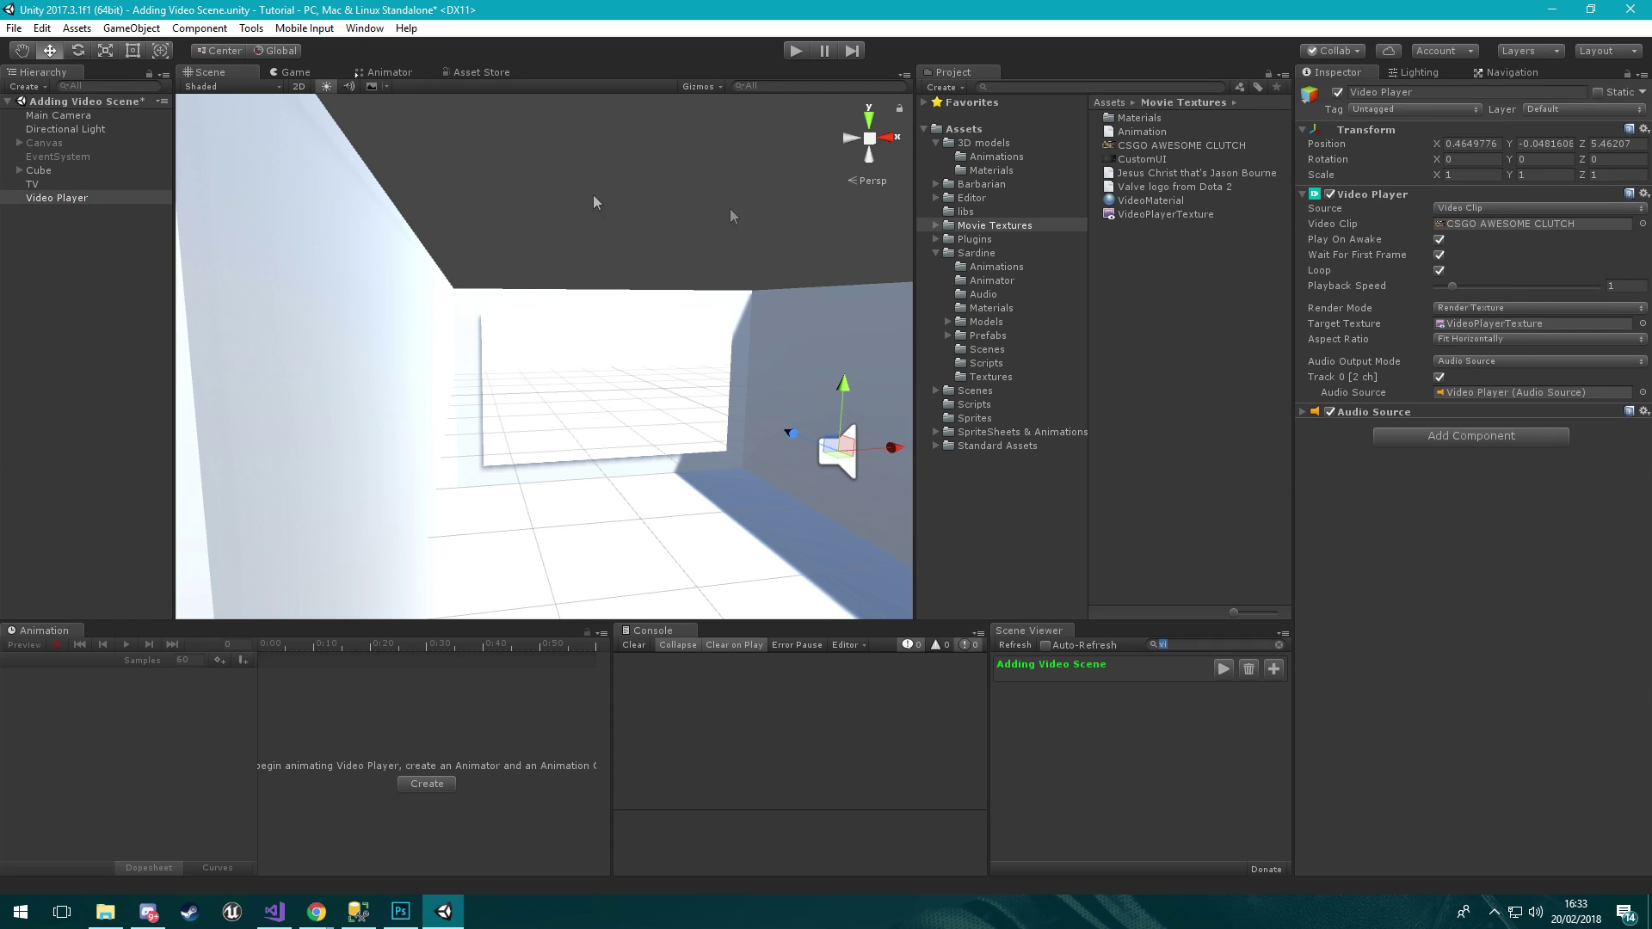
click(34, 185)
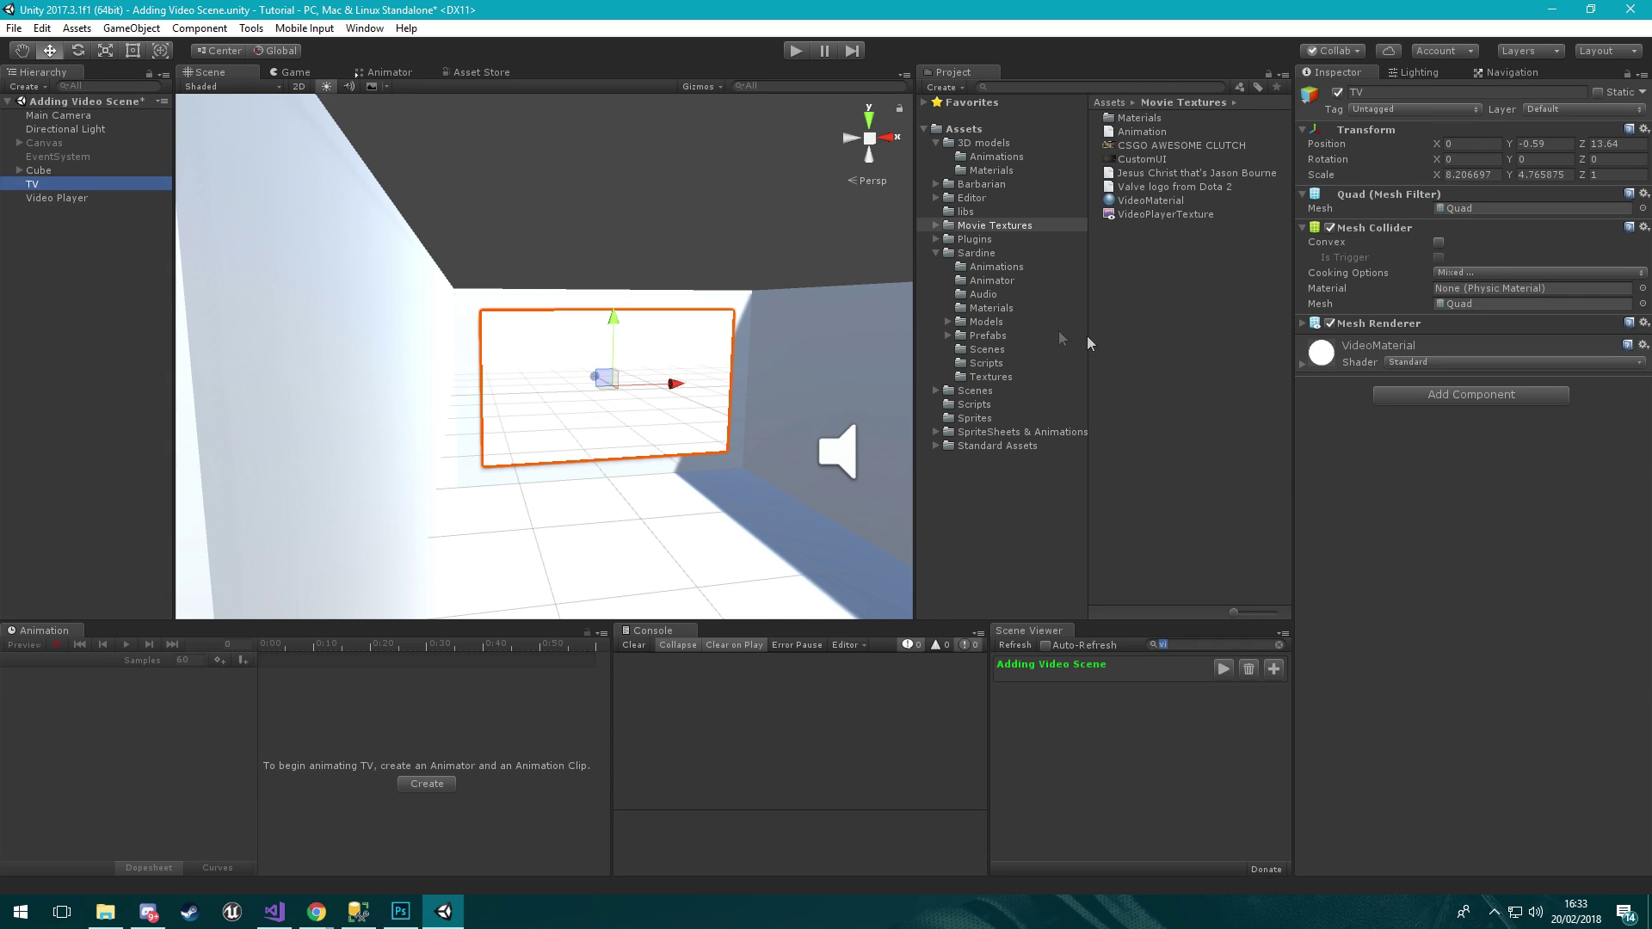
Put VideoPlayerTexture into VideoMaterial's Albedo and Emission Color slots
click(1301, 364)
scroll(1354, 386, down, 1)
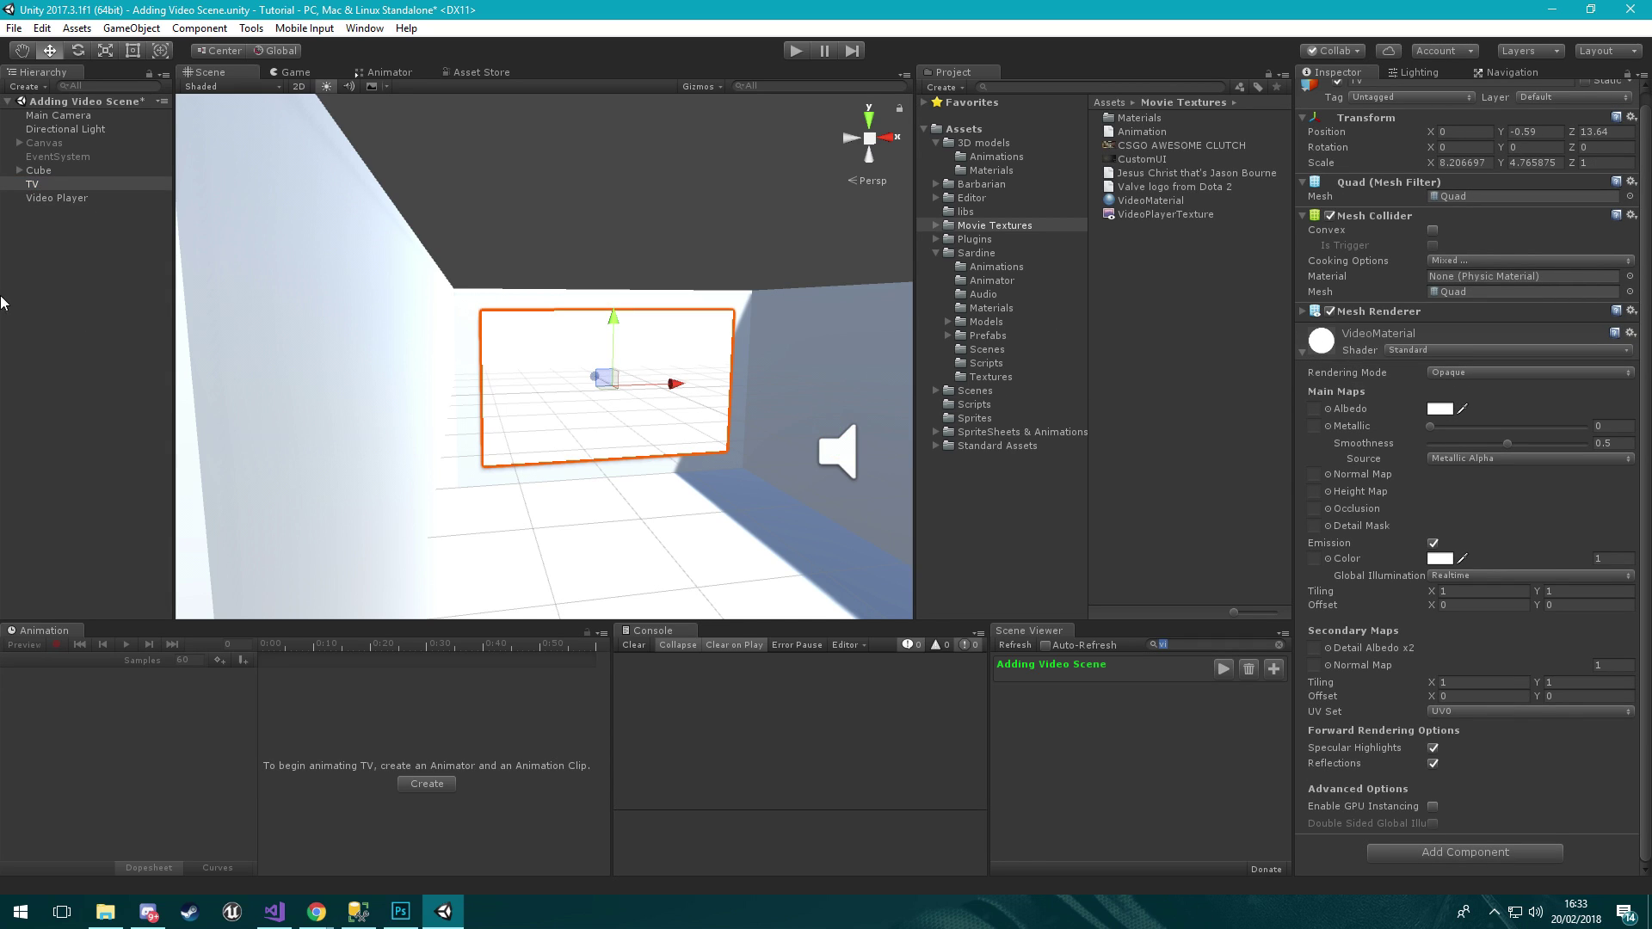
drag(65, 204, 1320, 407)
drag(1155, 214, 1318, 563)
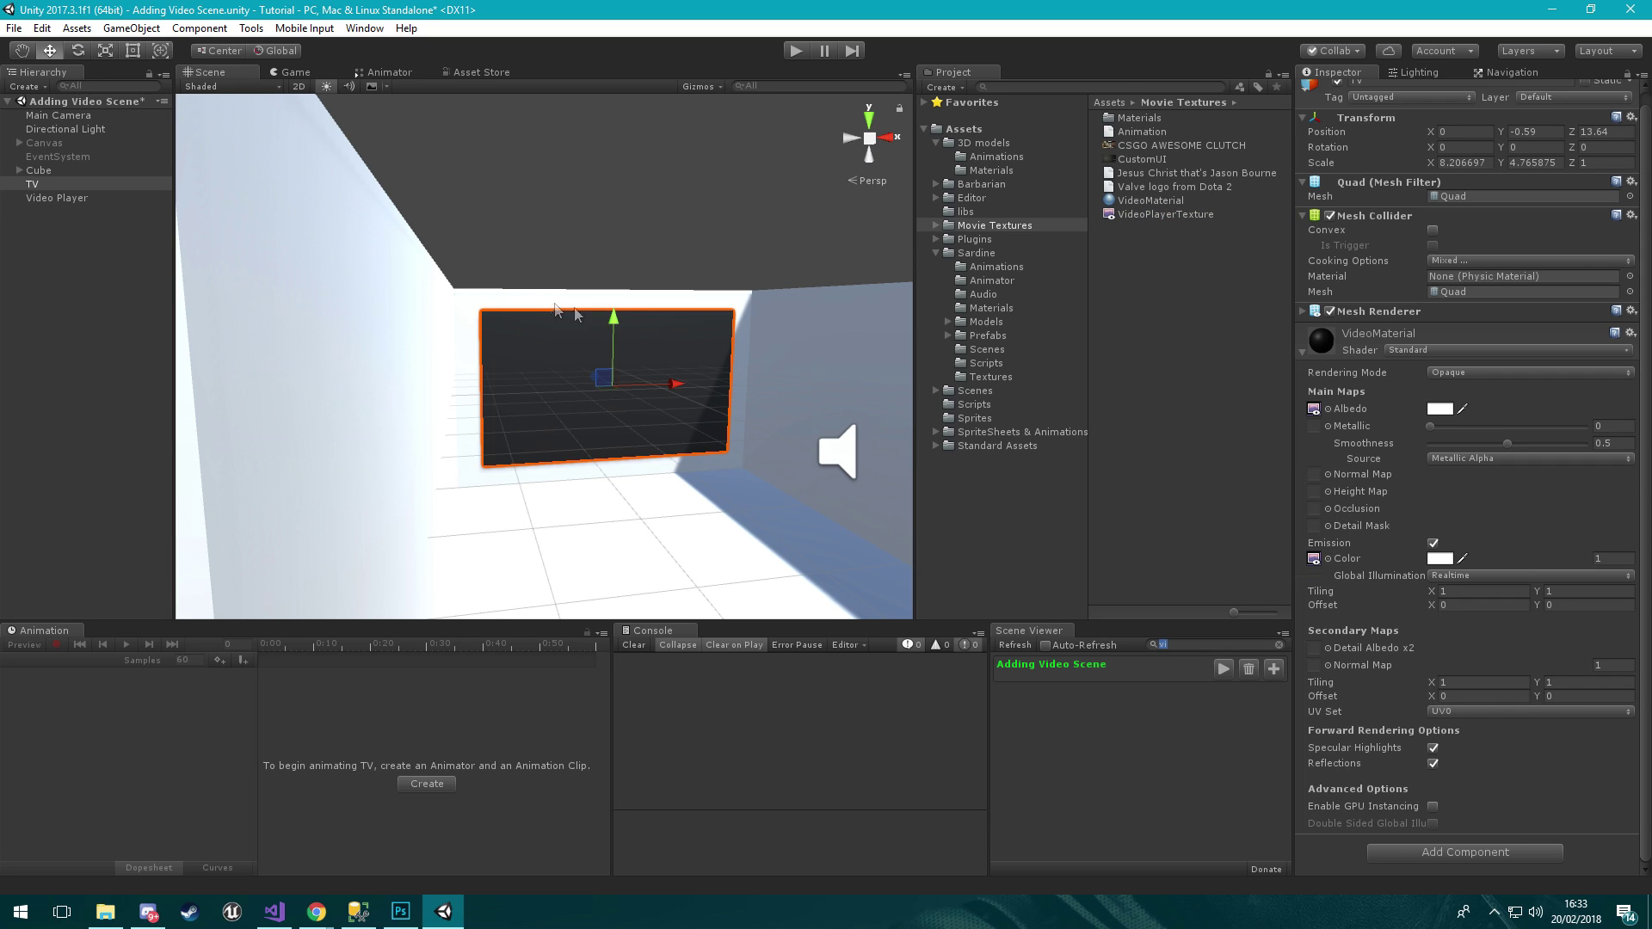
alt+drag(623, 329, 577, 330)
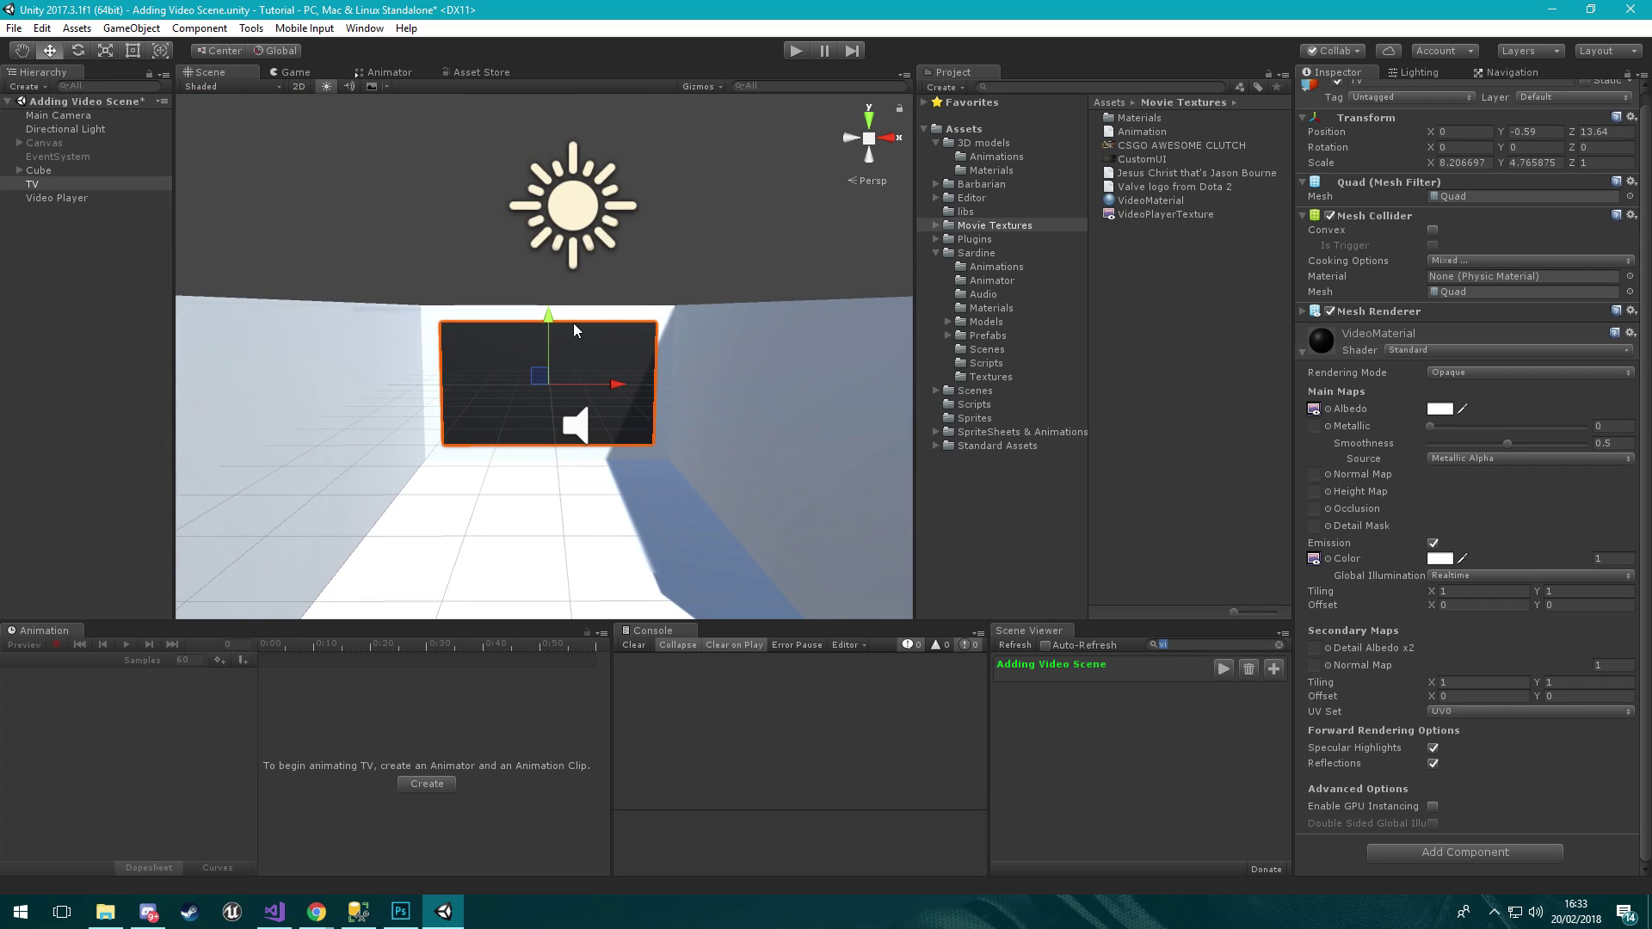
Briefly play and stop the scene to check the TV
click(797, 52)
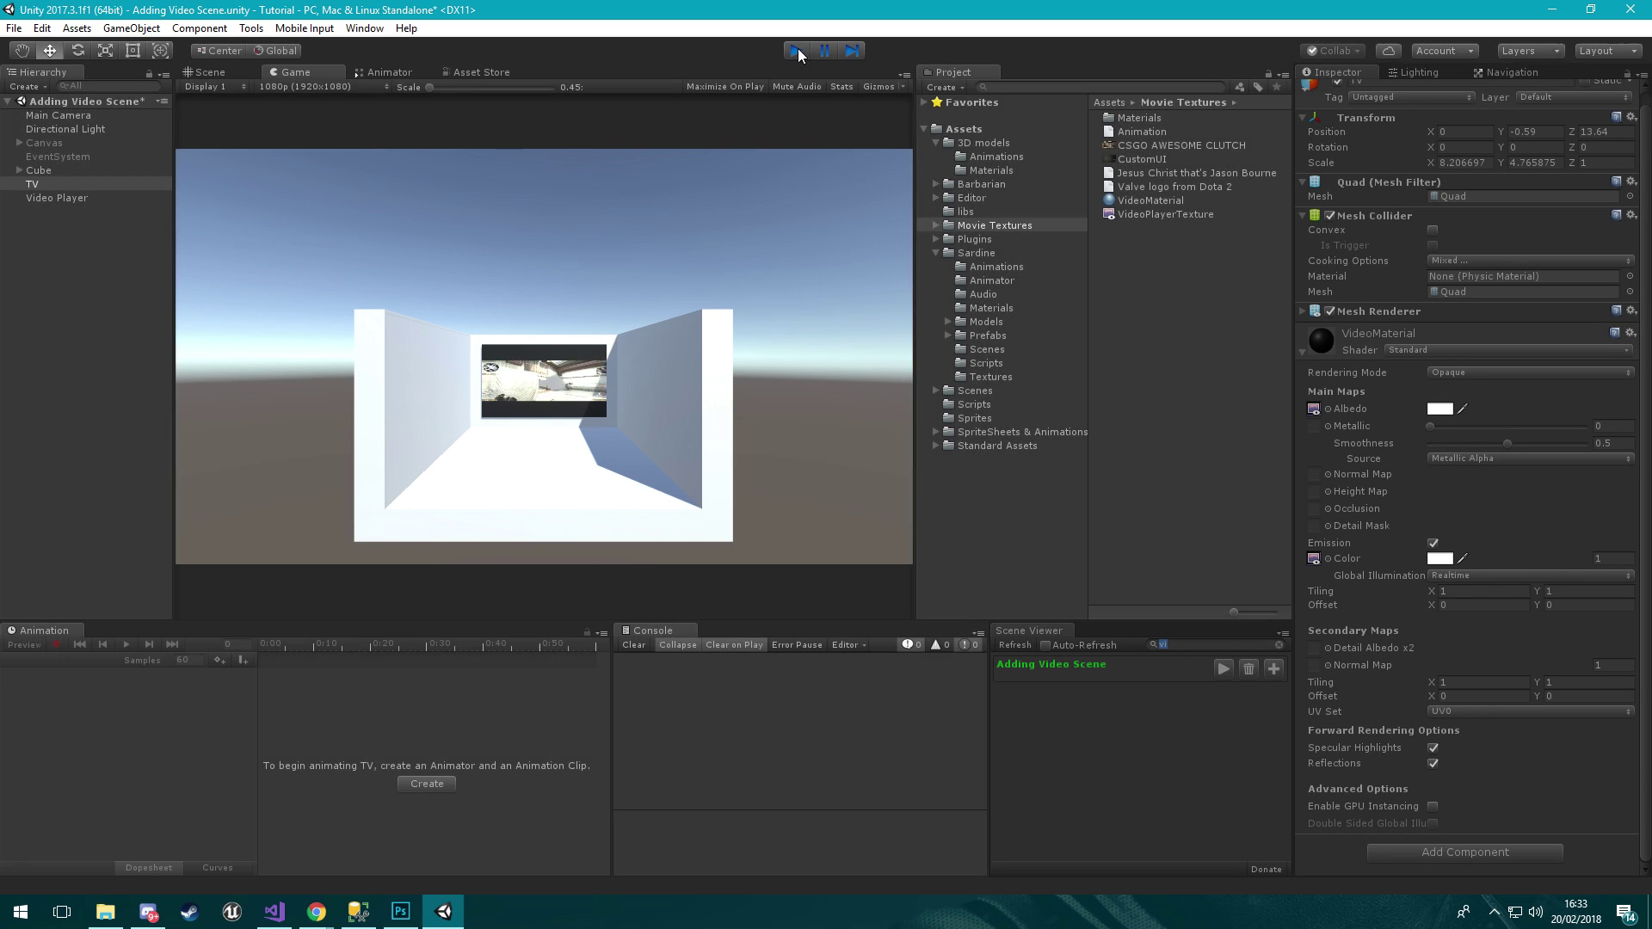
click(798, 50)
scroll(638, 335, up, 10)
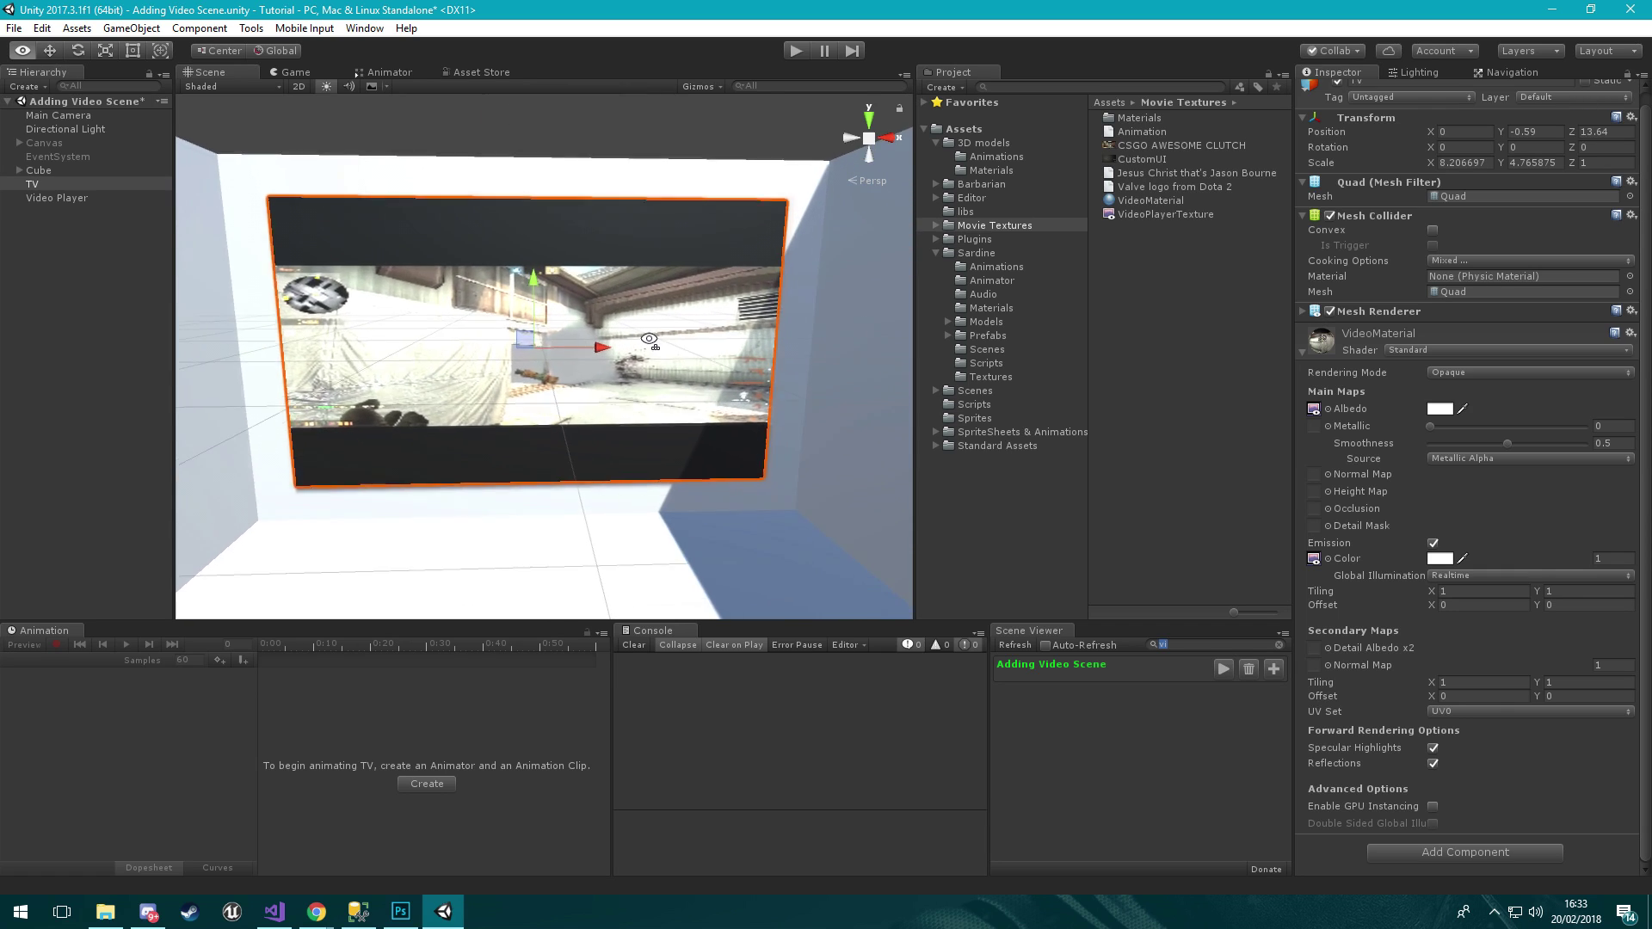
scroll(639, 335, down, 5)
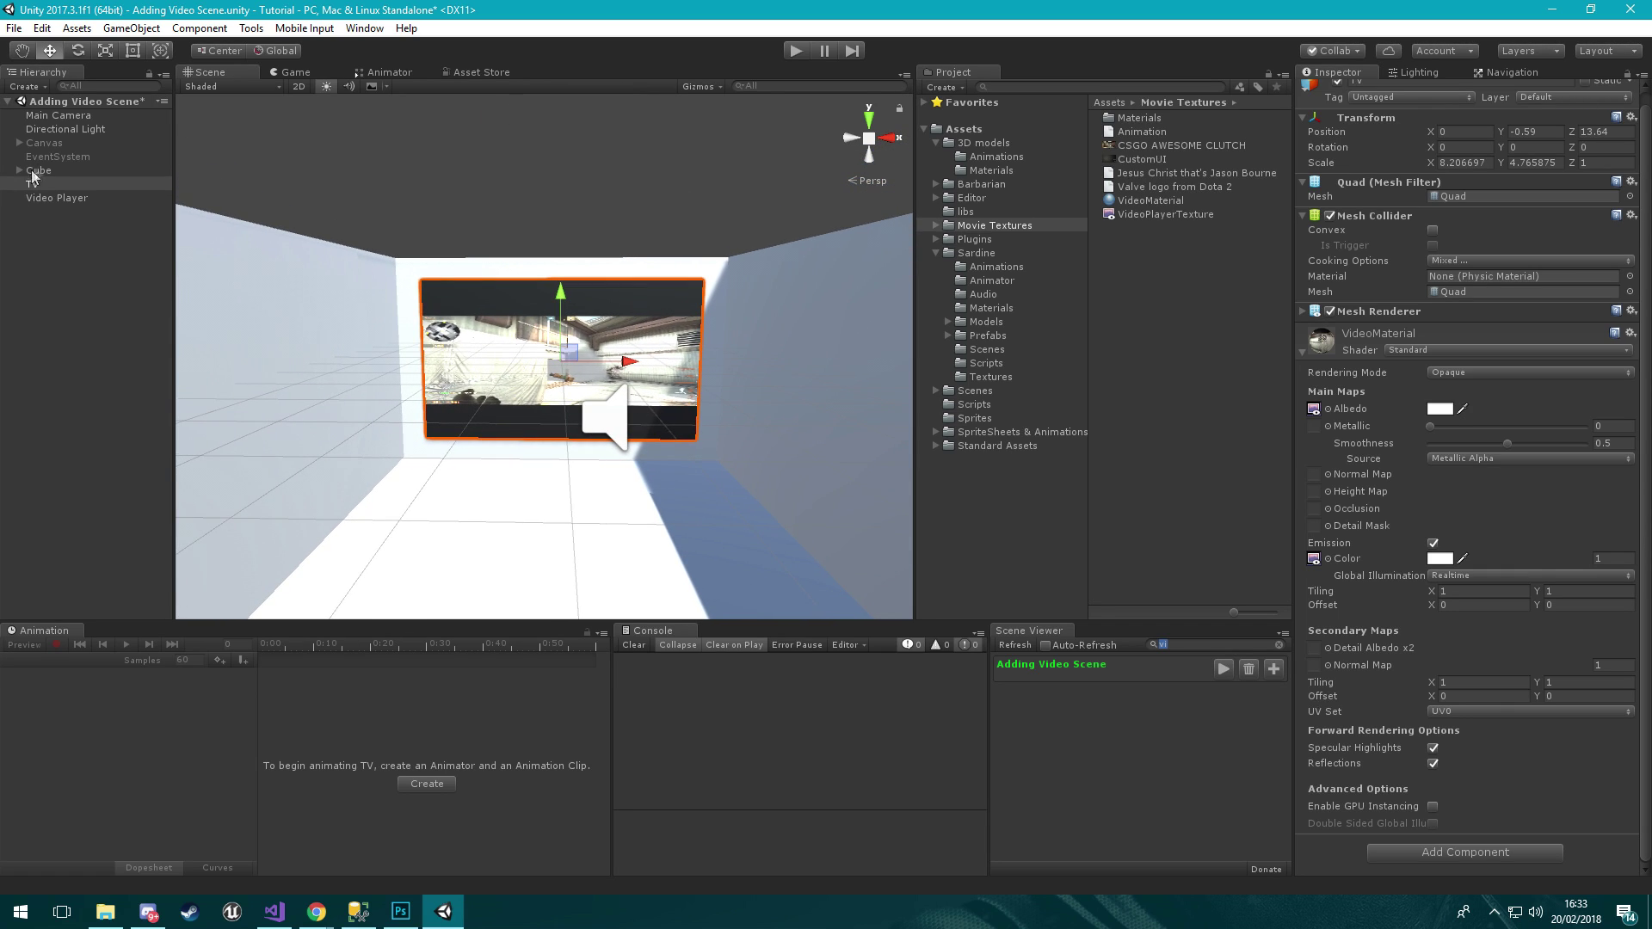
Align the Main Camera with the scene view facing the TV, then play the scene
click(58, 114)
right_drag(551, 241, 533, 230)
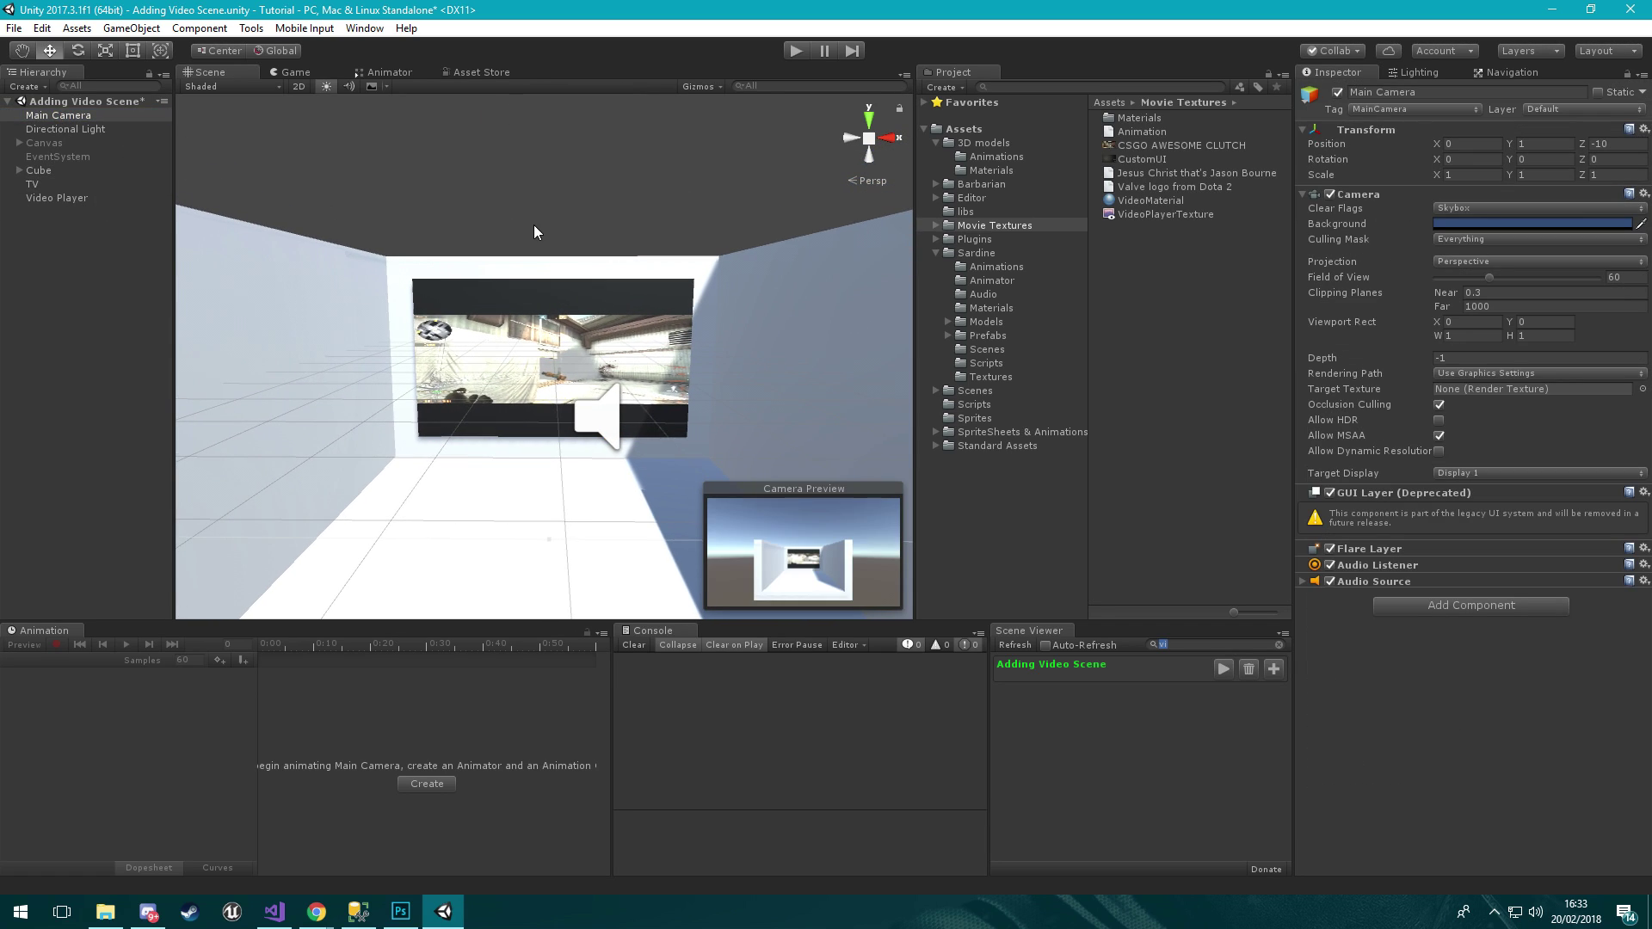
key(ctrl+shift+f)
click(798, 52)
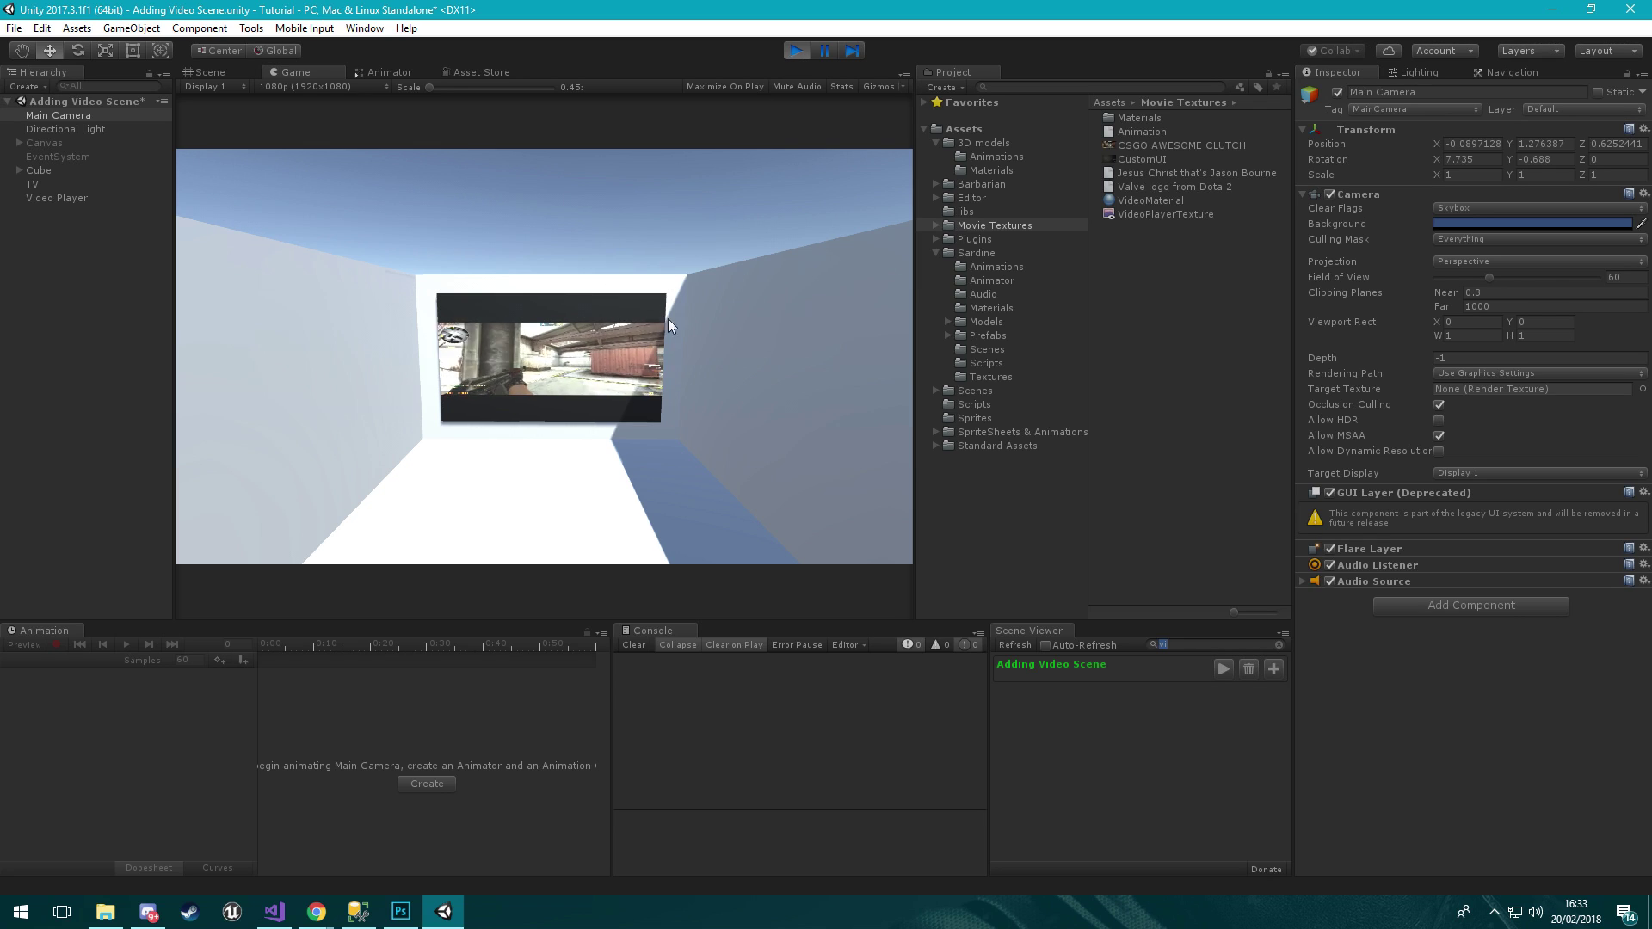
Stop play and resize VideoPlayerTexture to 1920 x 1080
click(797, 53)
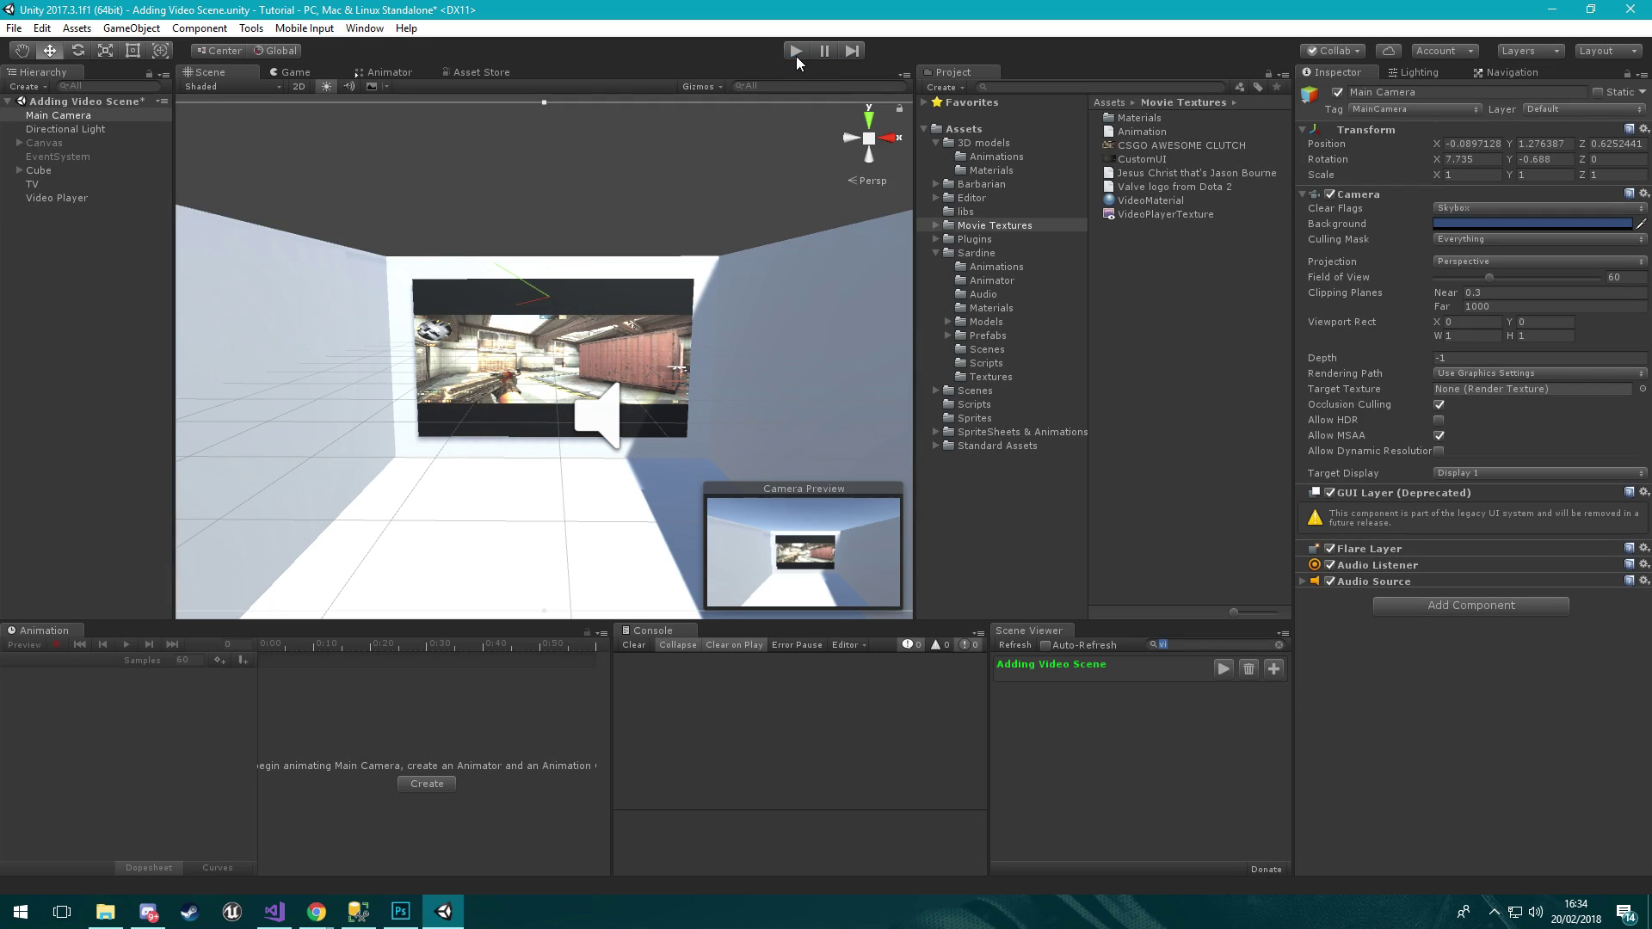
click(1160, 215)
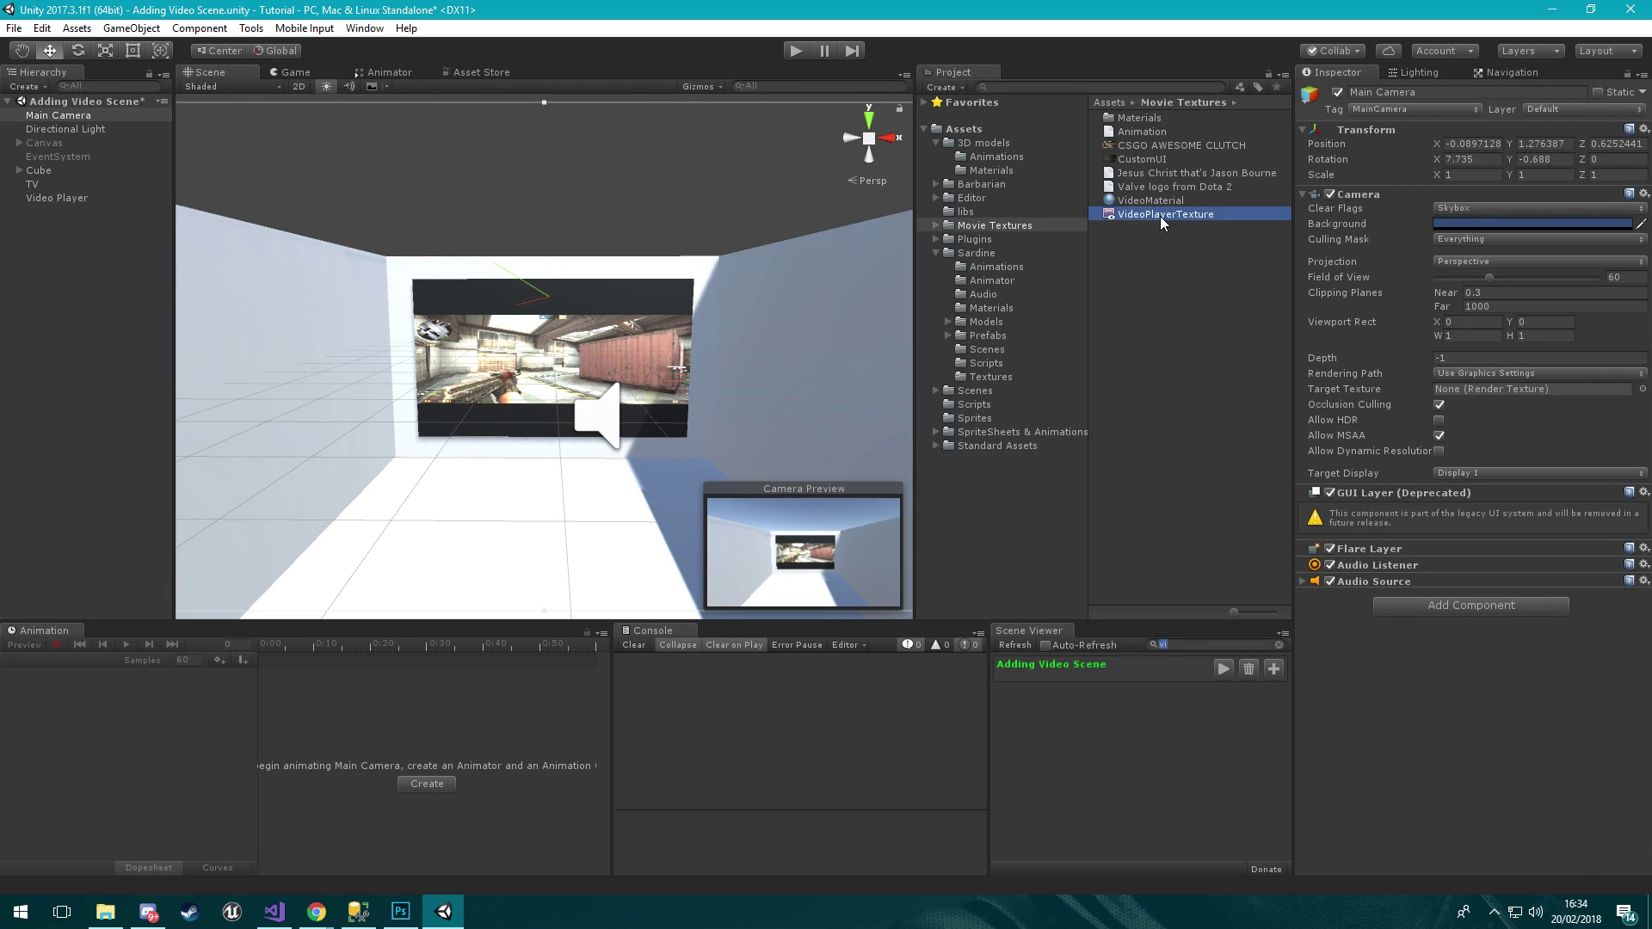
click(1479, 145)
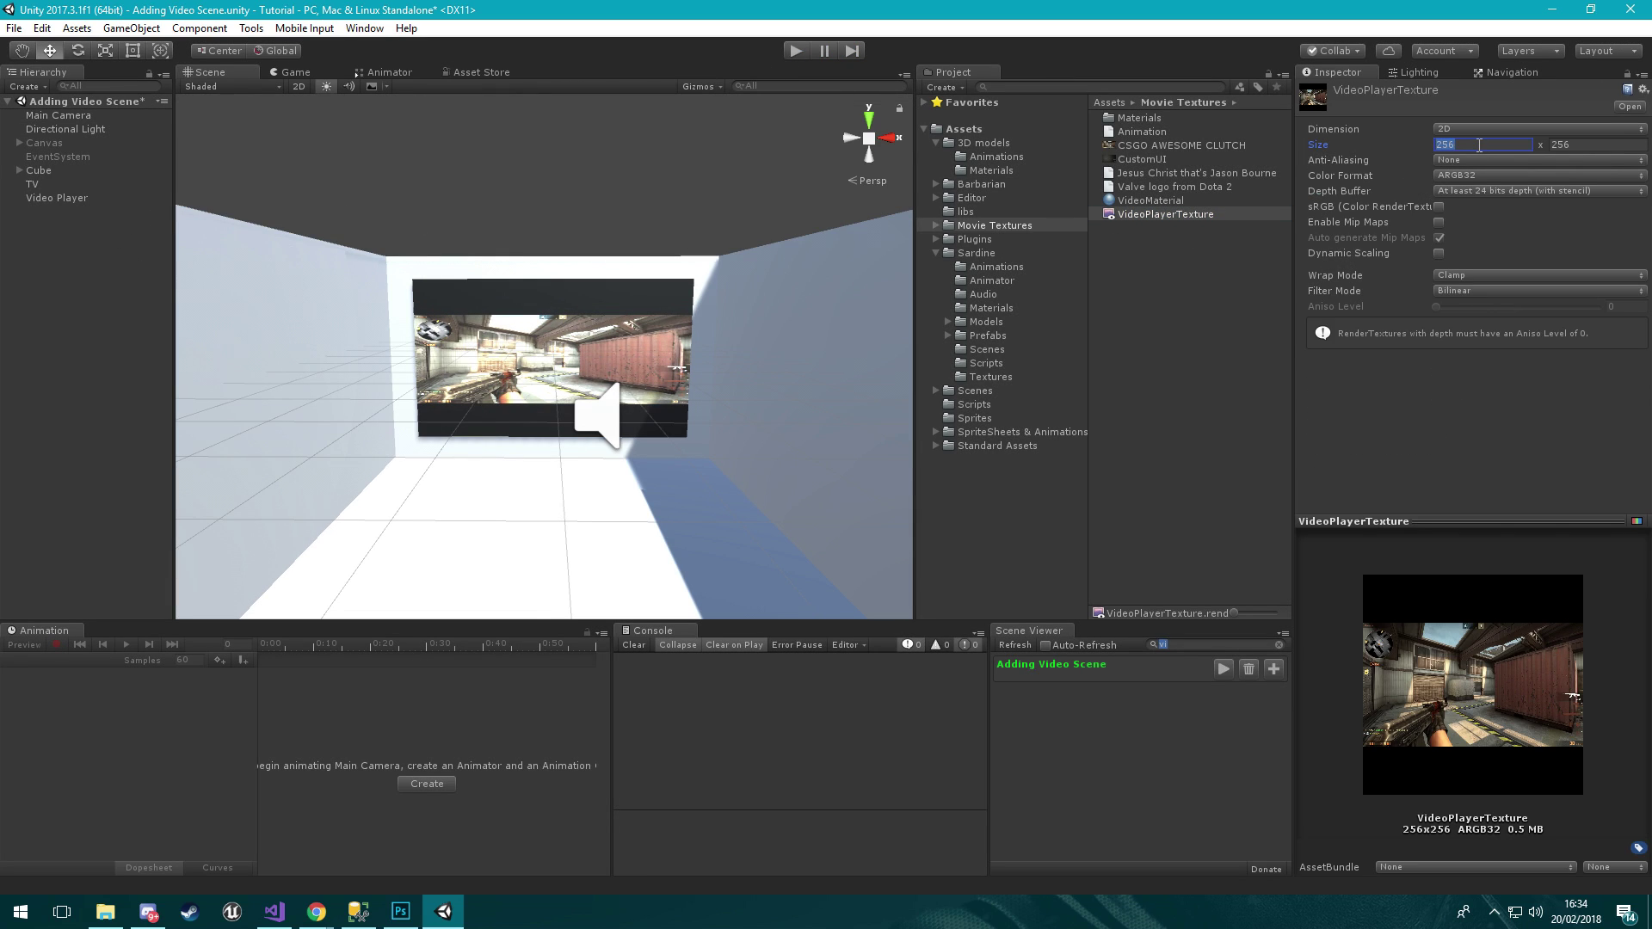
text(1920)
click(1574, 147)
text(1080)
key(Return)
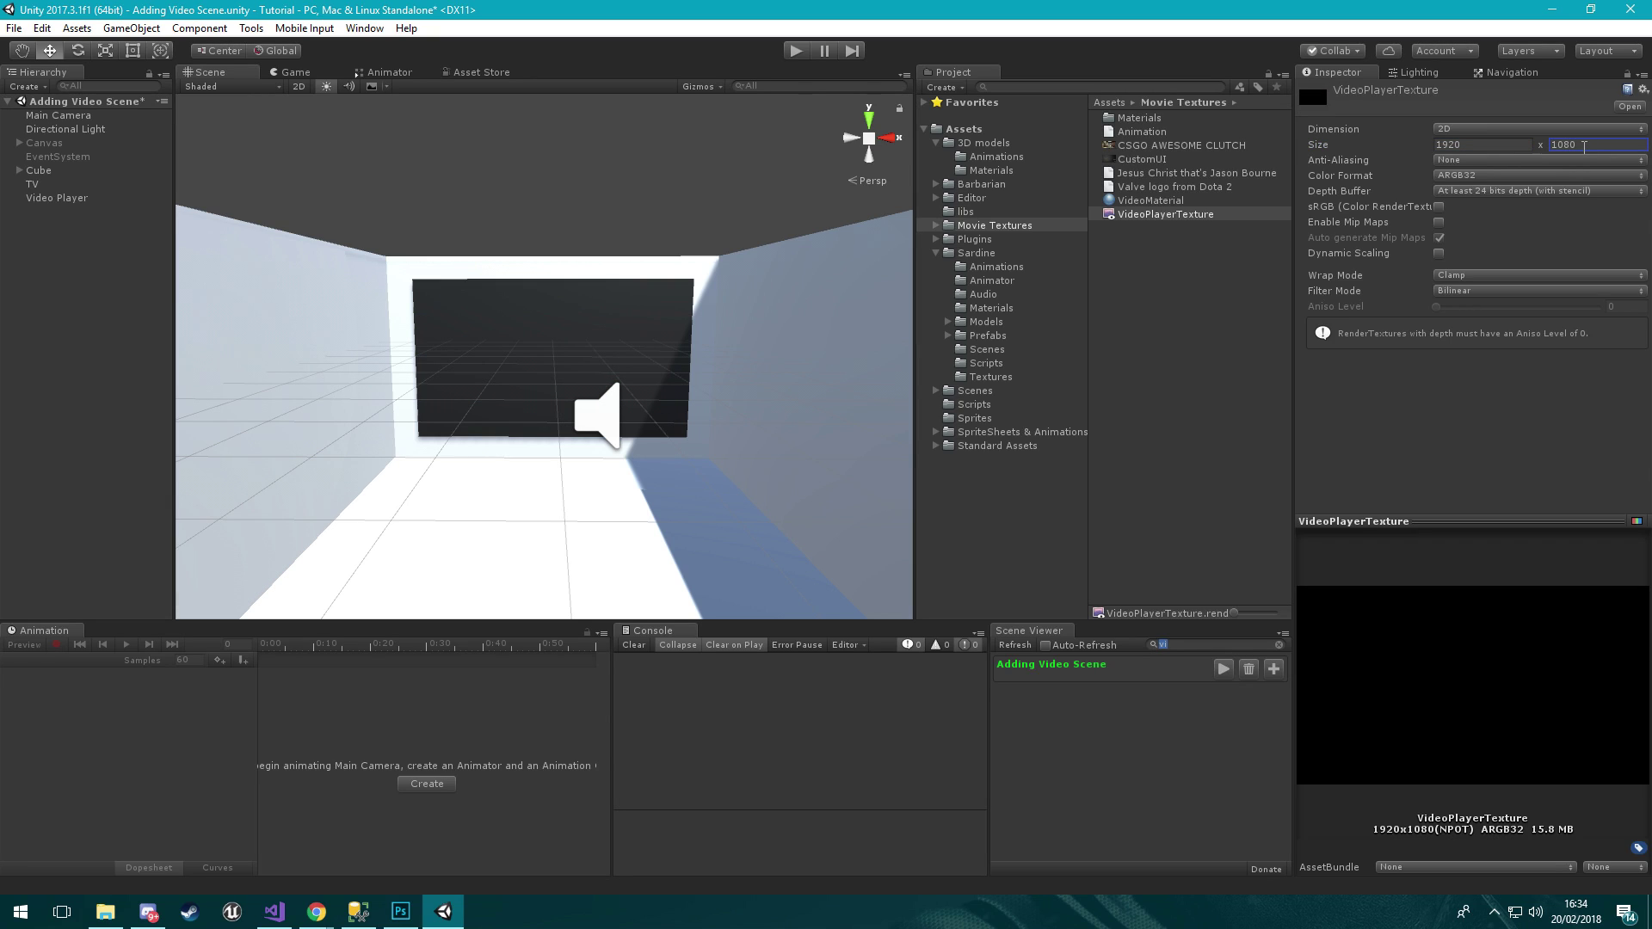
Set anti-aliasing to 2 samples and No depth buffer, then play the scene
click(1469, 161)
click(1473, 197)
click(1474, 164)
click(1473, 197)
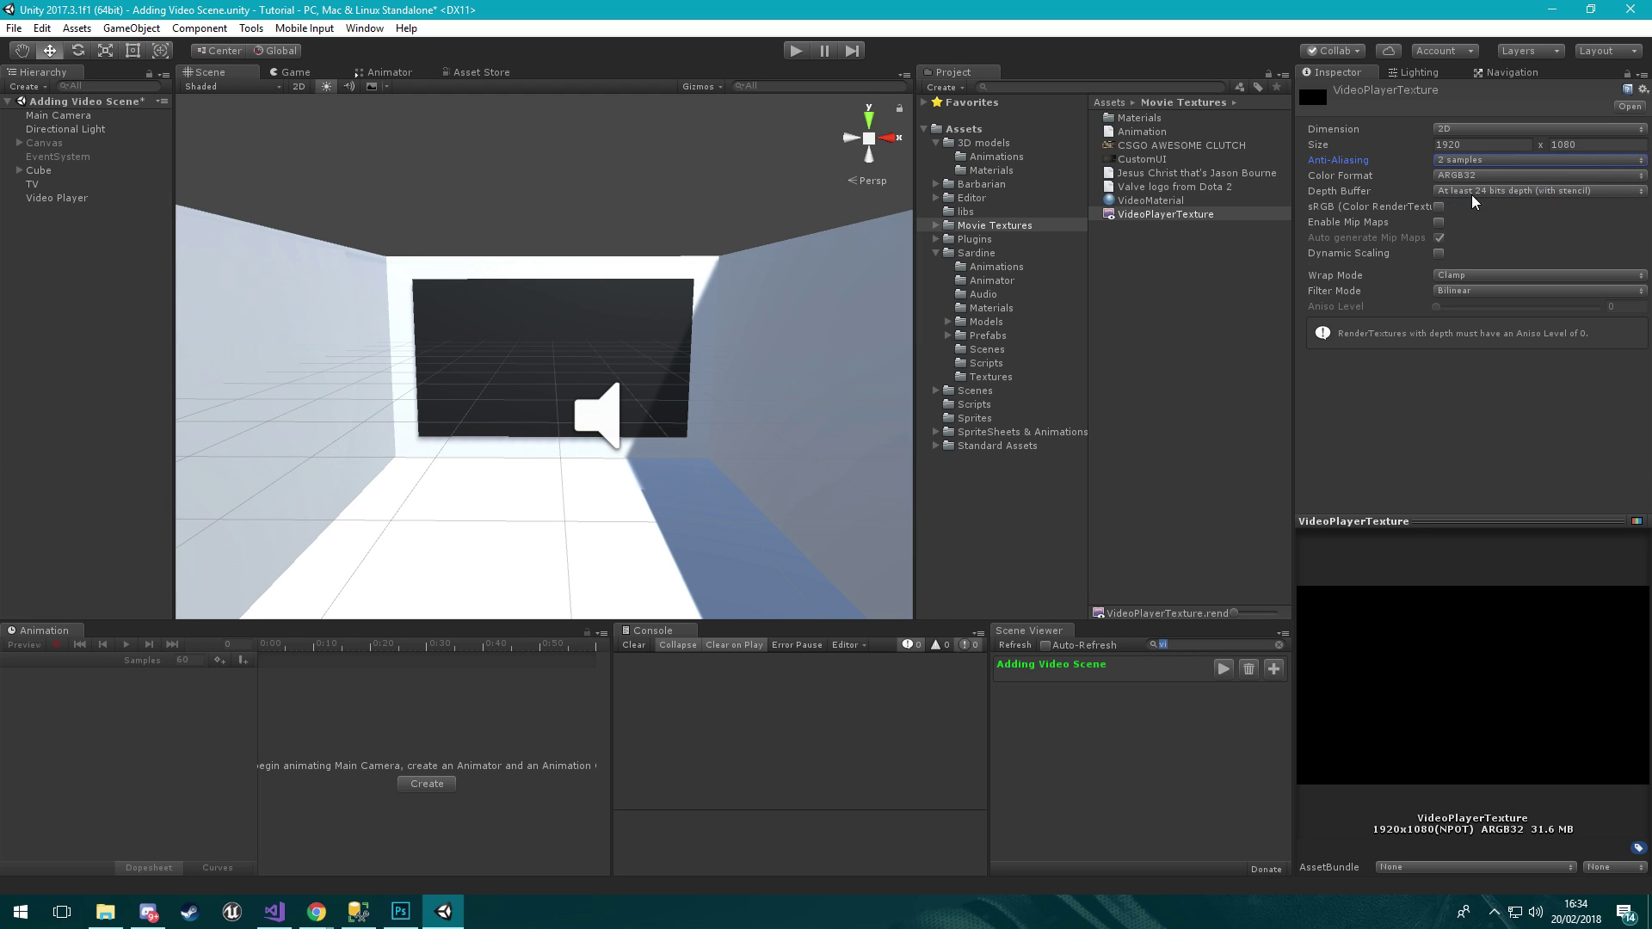
click(1466, 193)
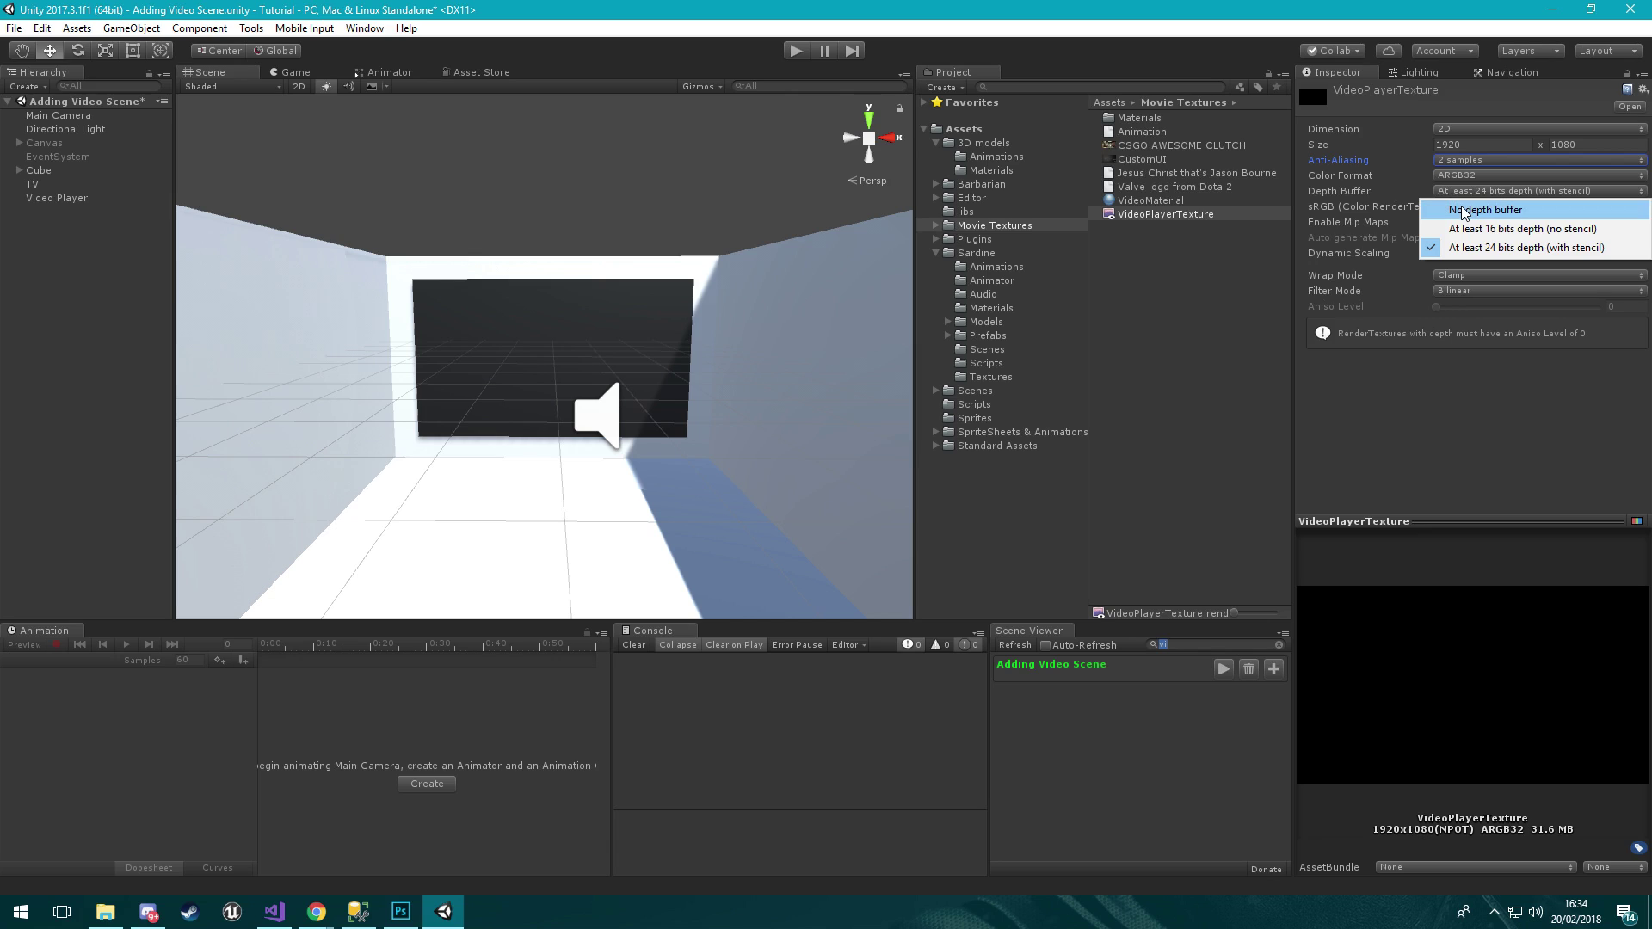
click(1461, 206)
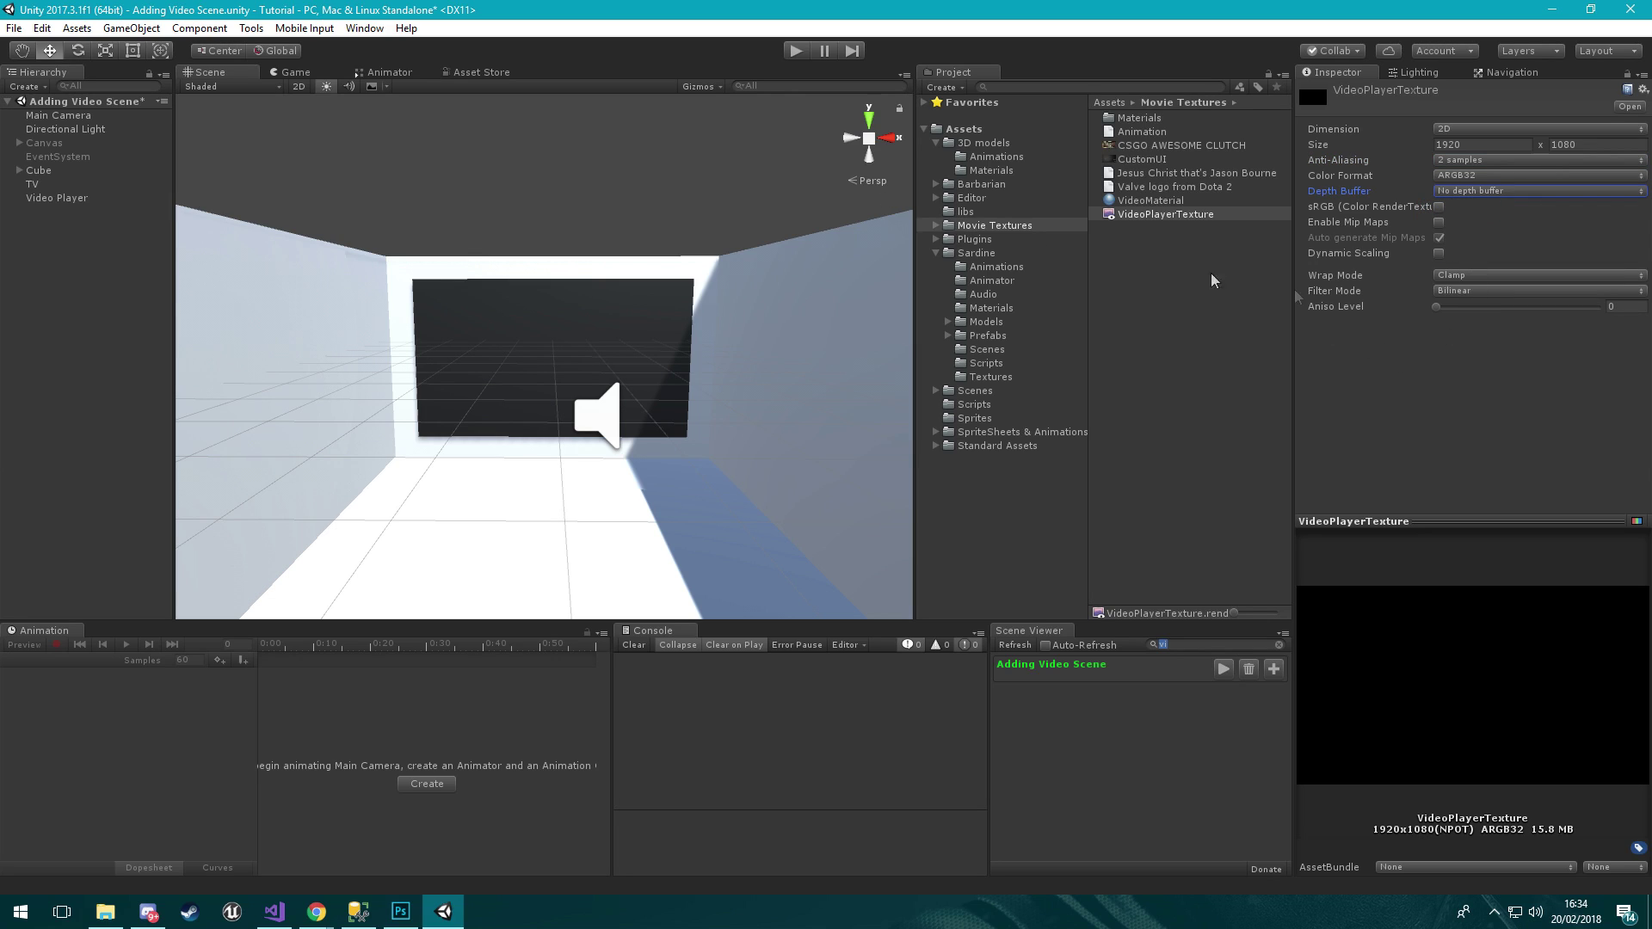
click(796, 52)
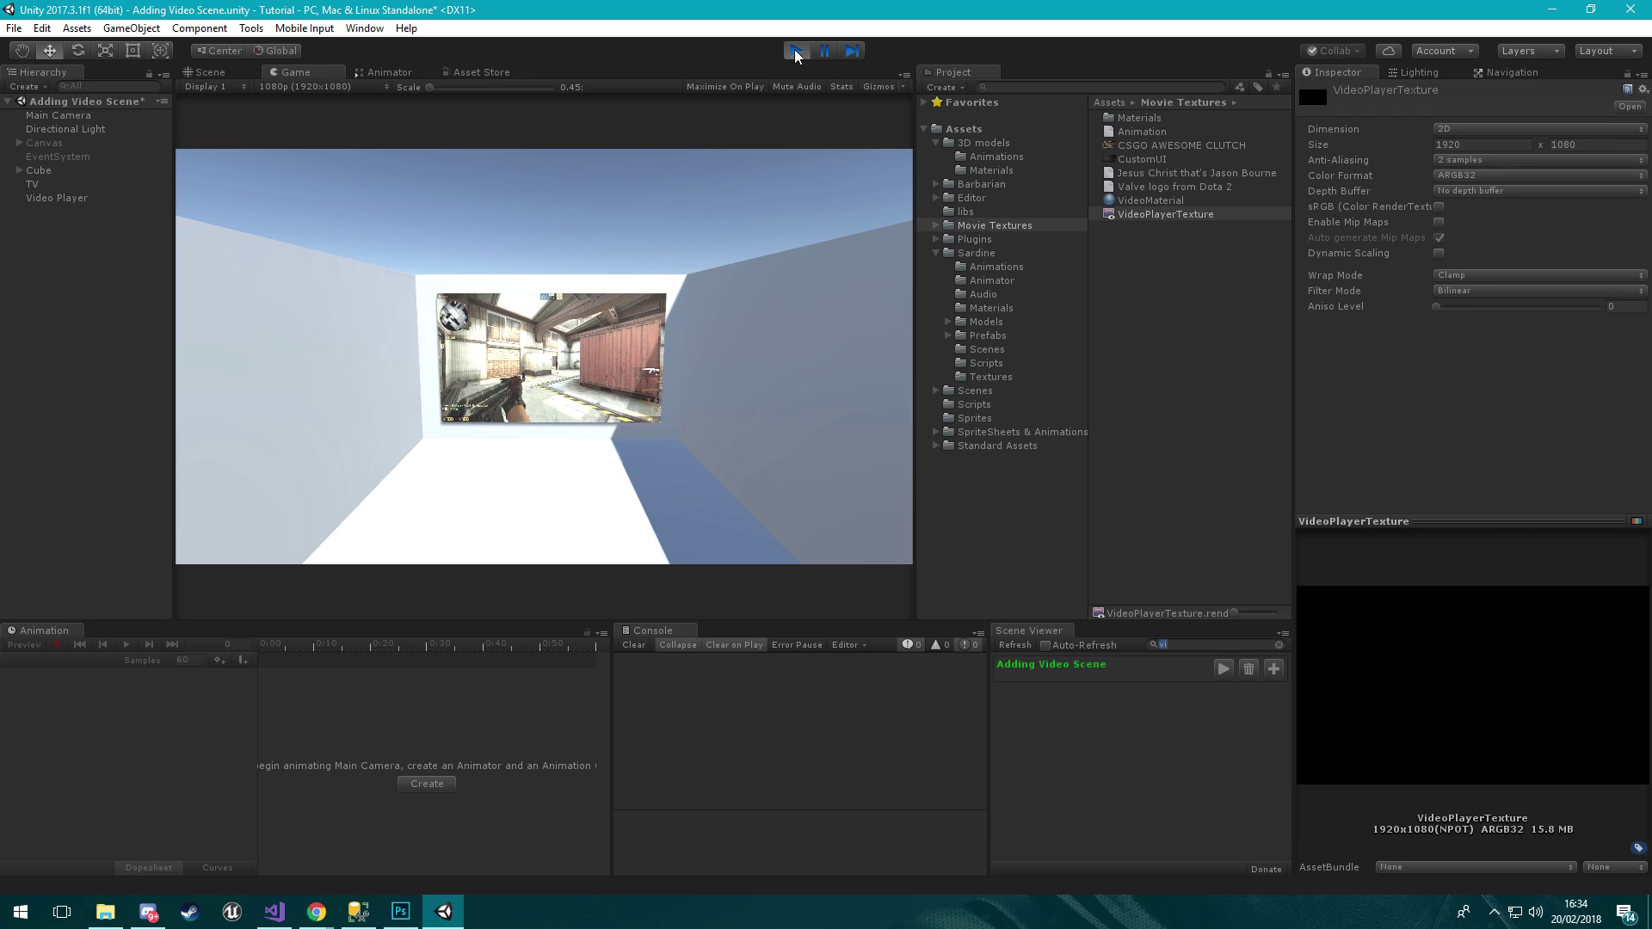
View the playing clip up close in the Scene view, stop play, and frame the TV
click(210, 72)
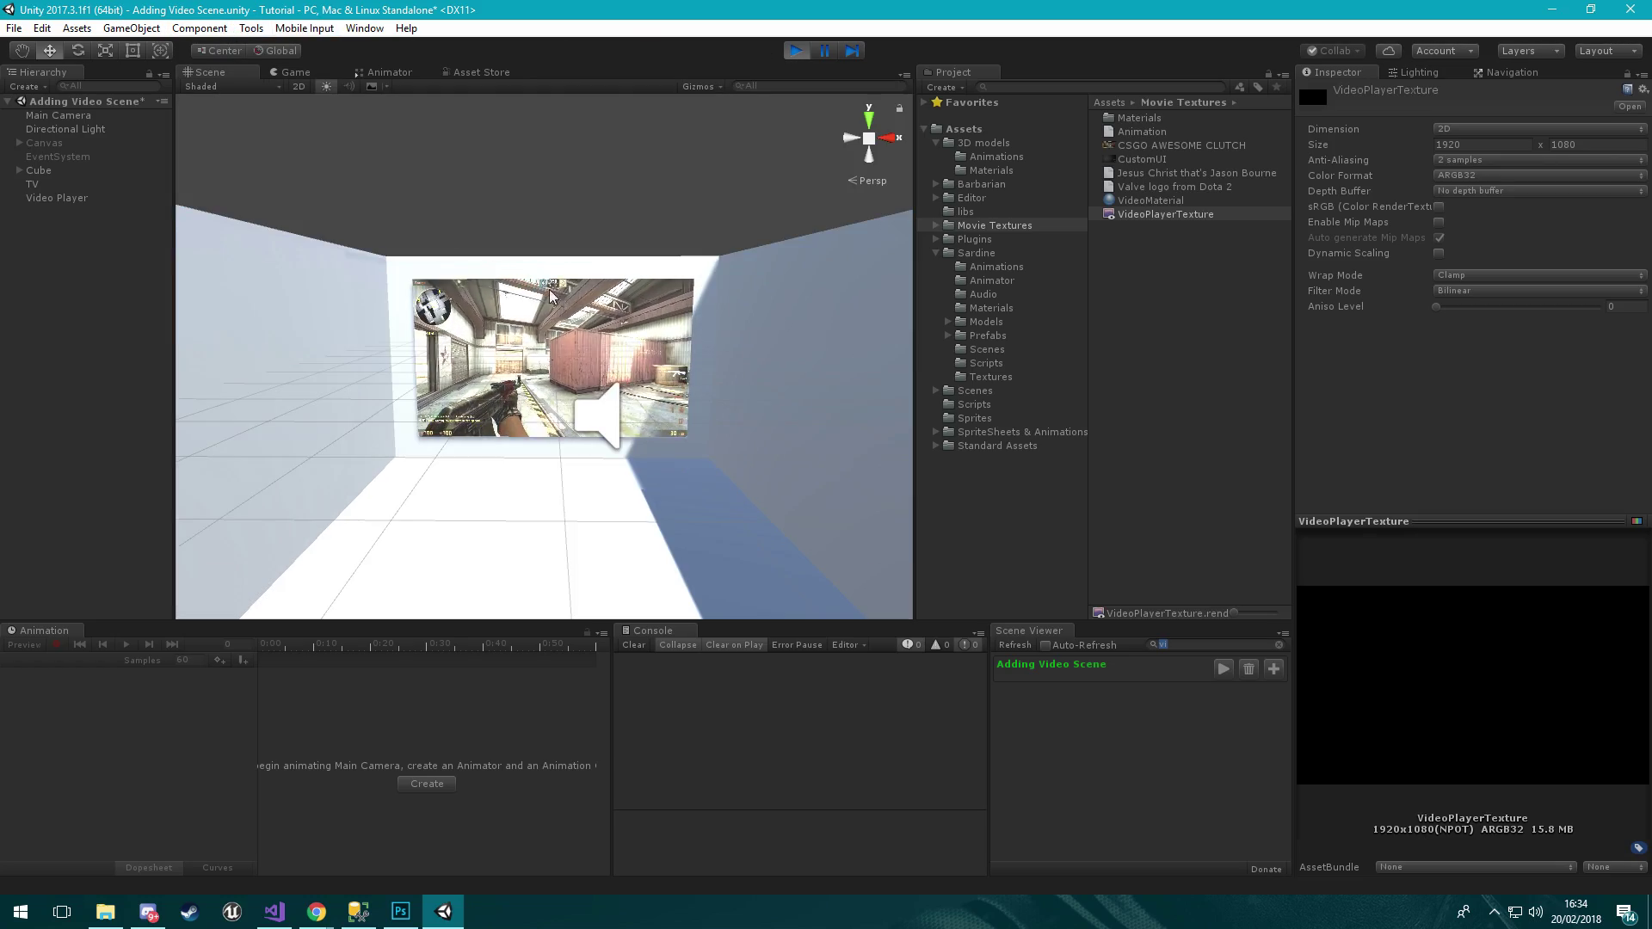
alt+drag(551, 336, 620, 307)
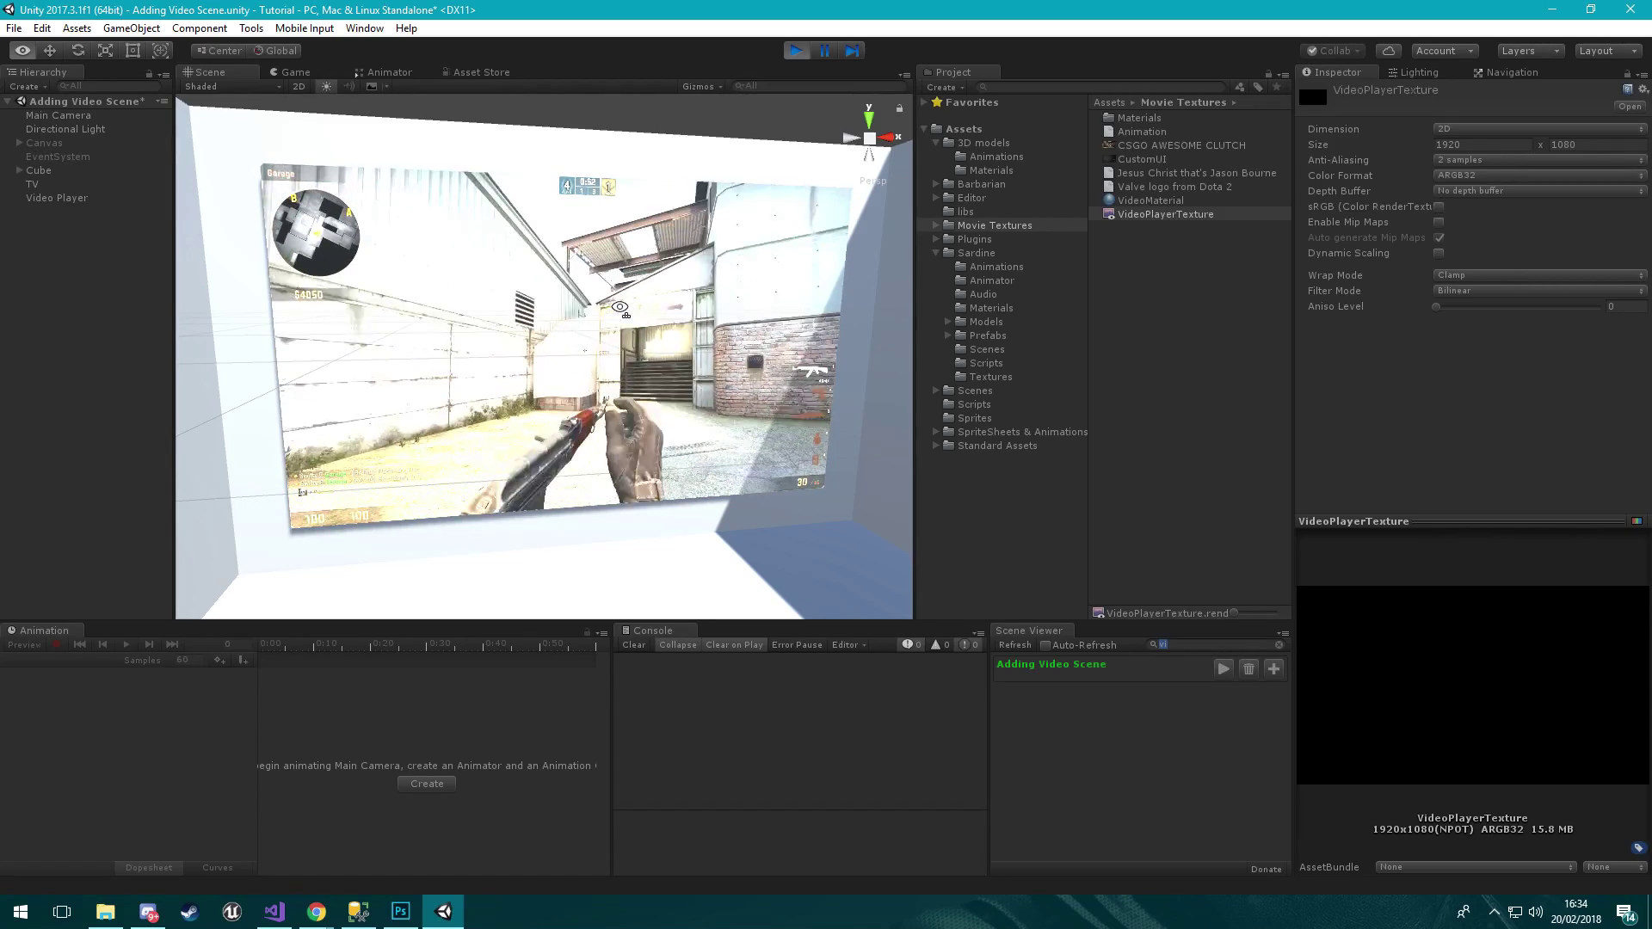
click(797, 50)
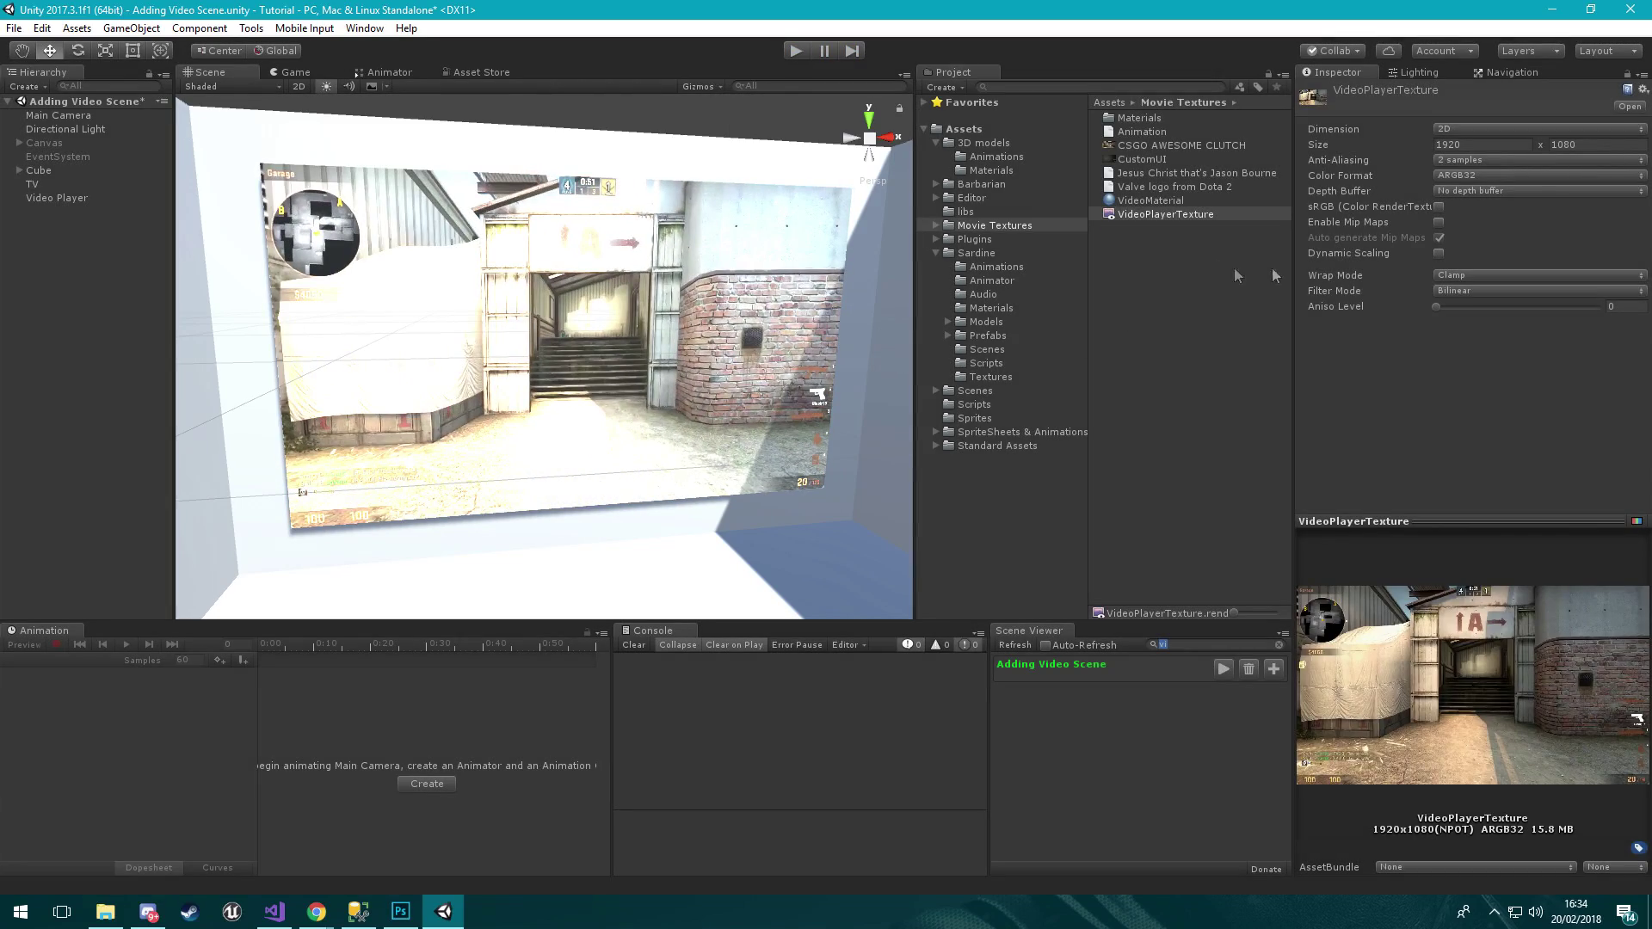
click(58, 183)
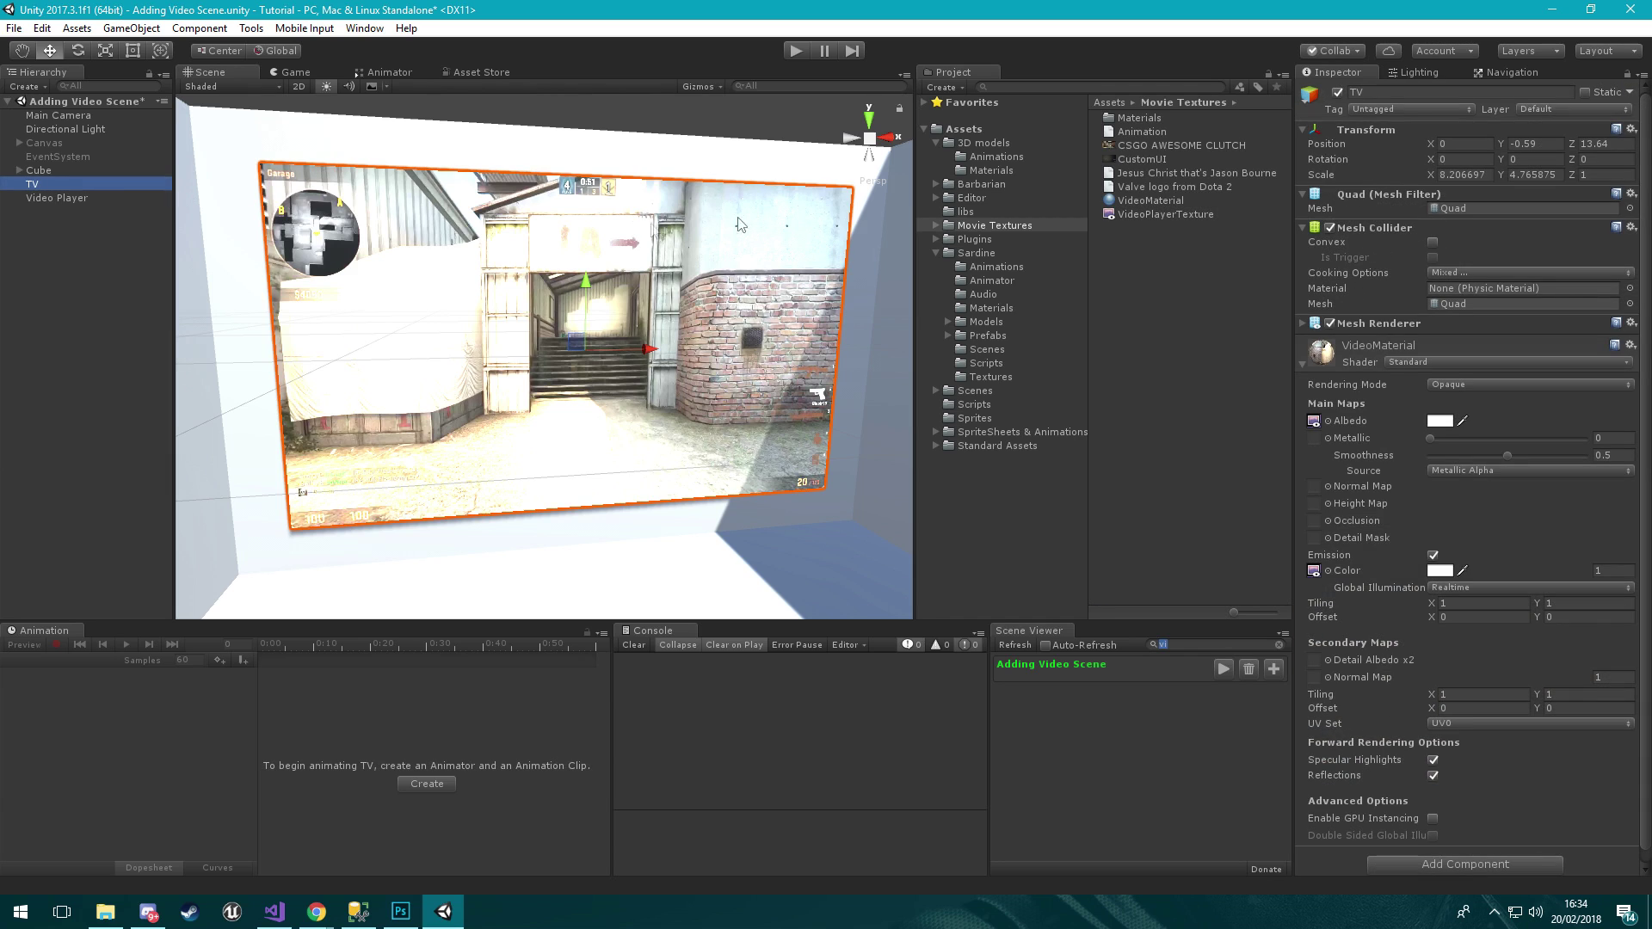
key(f)
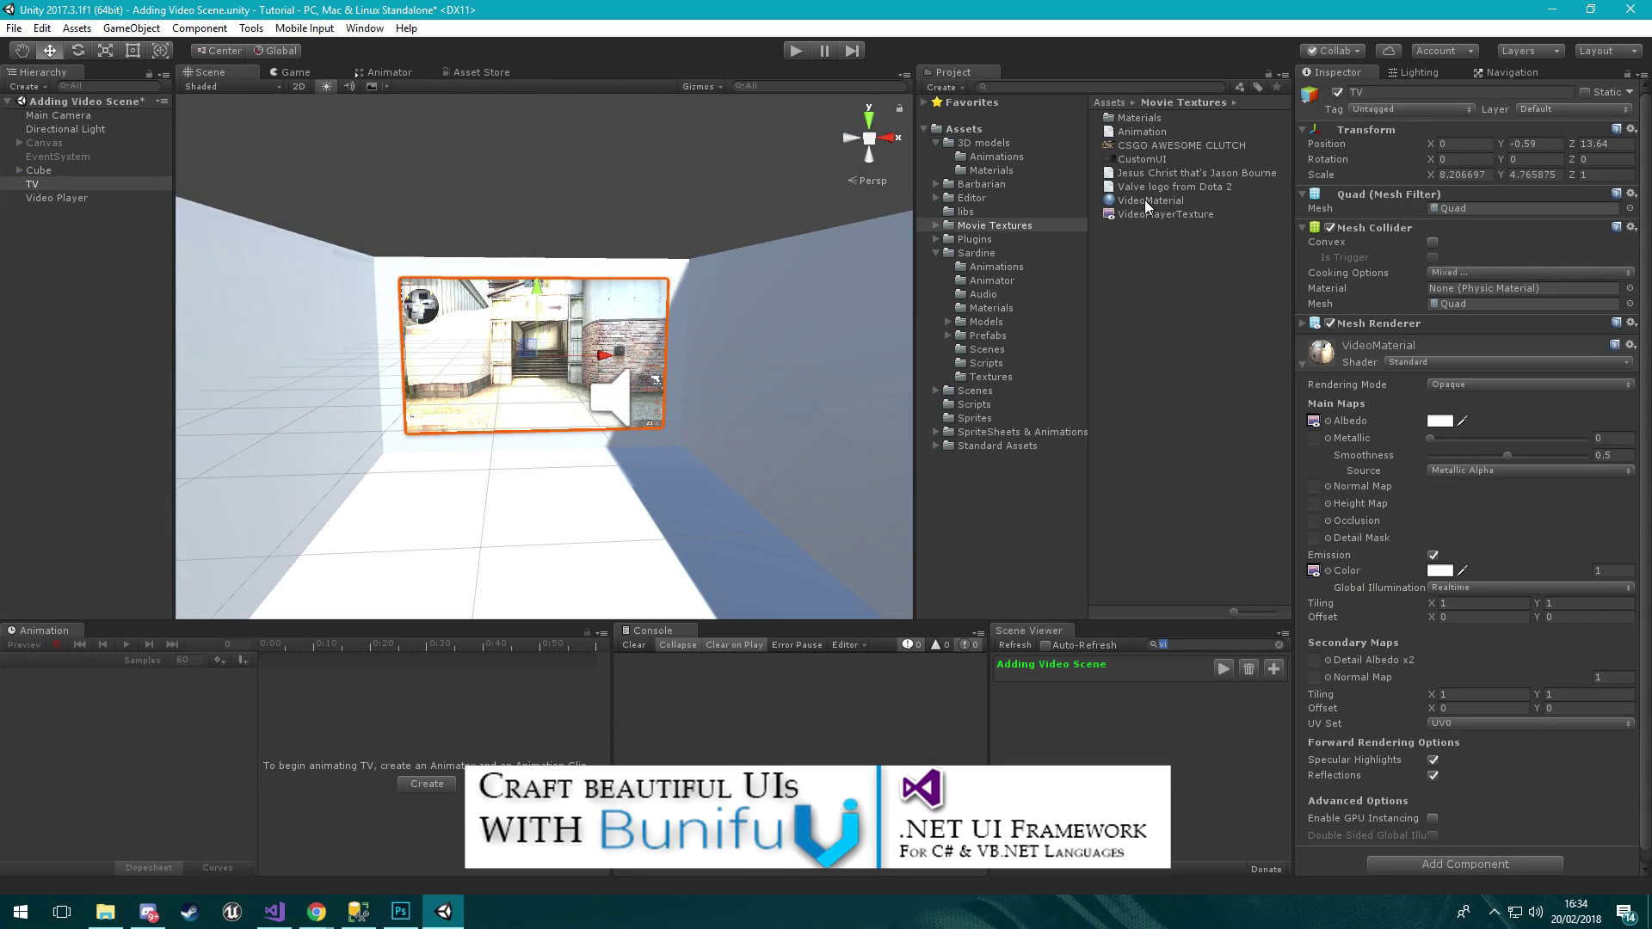
Collapse VideoMaterial and select the Video Player to show its CSGO AWESOME CLUTCH clip settings
click(1302, 363)
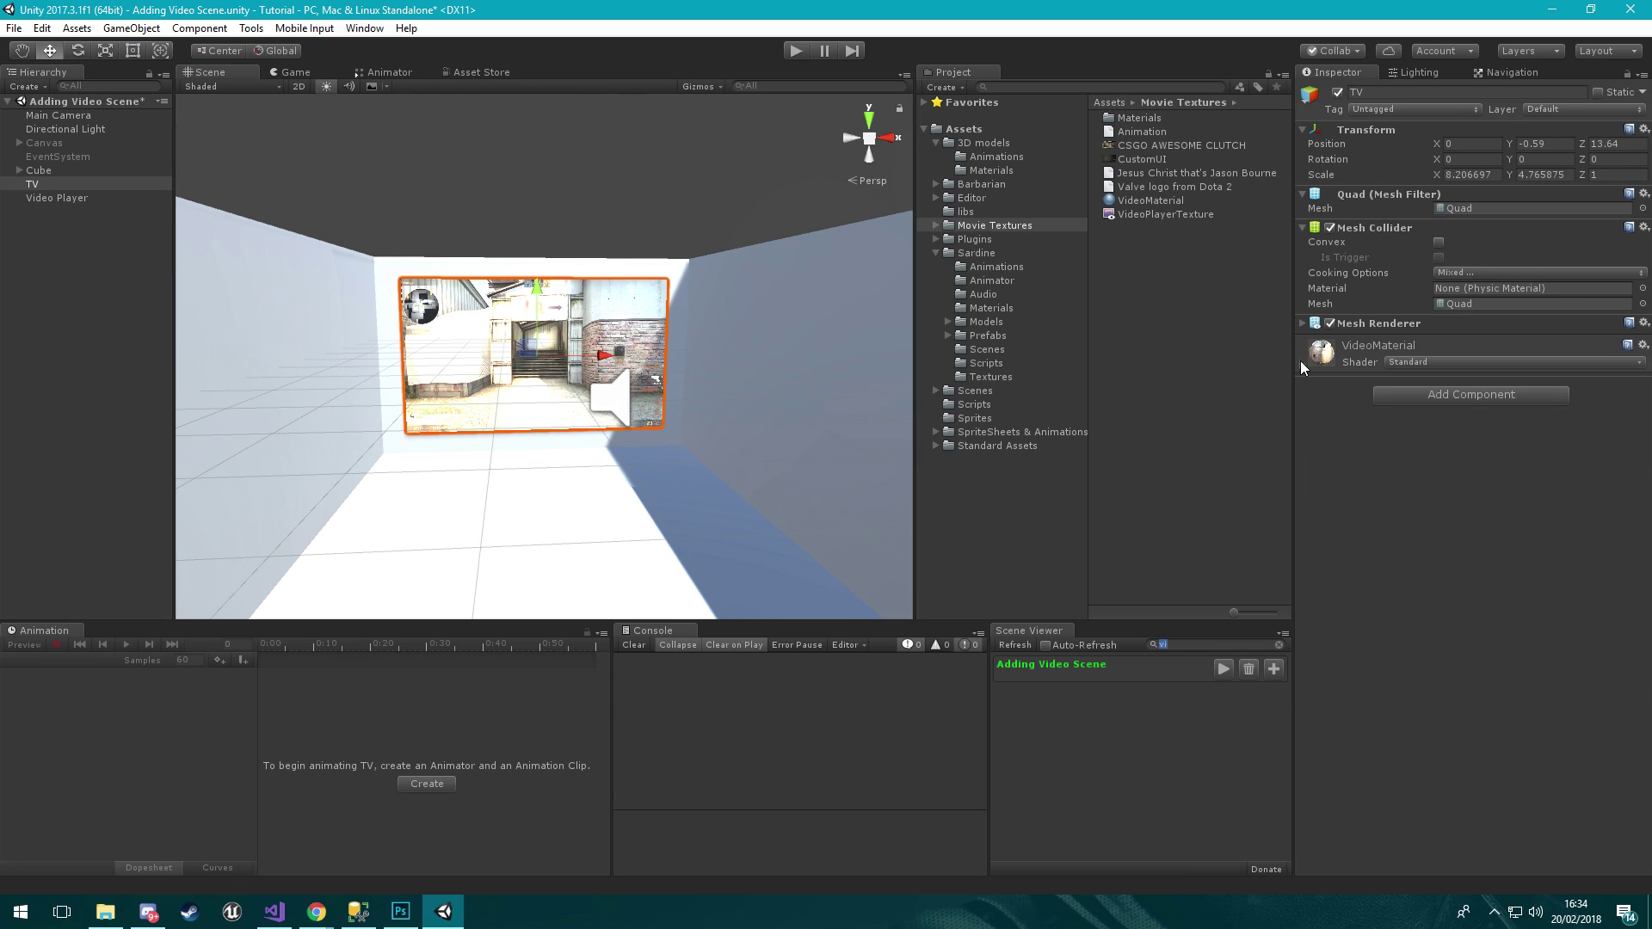
click(74, 198)
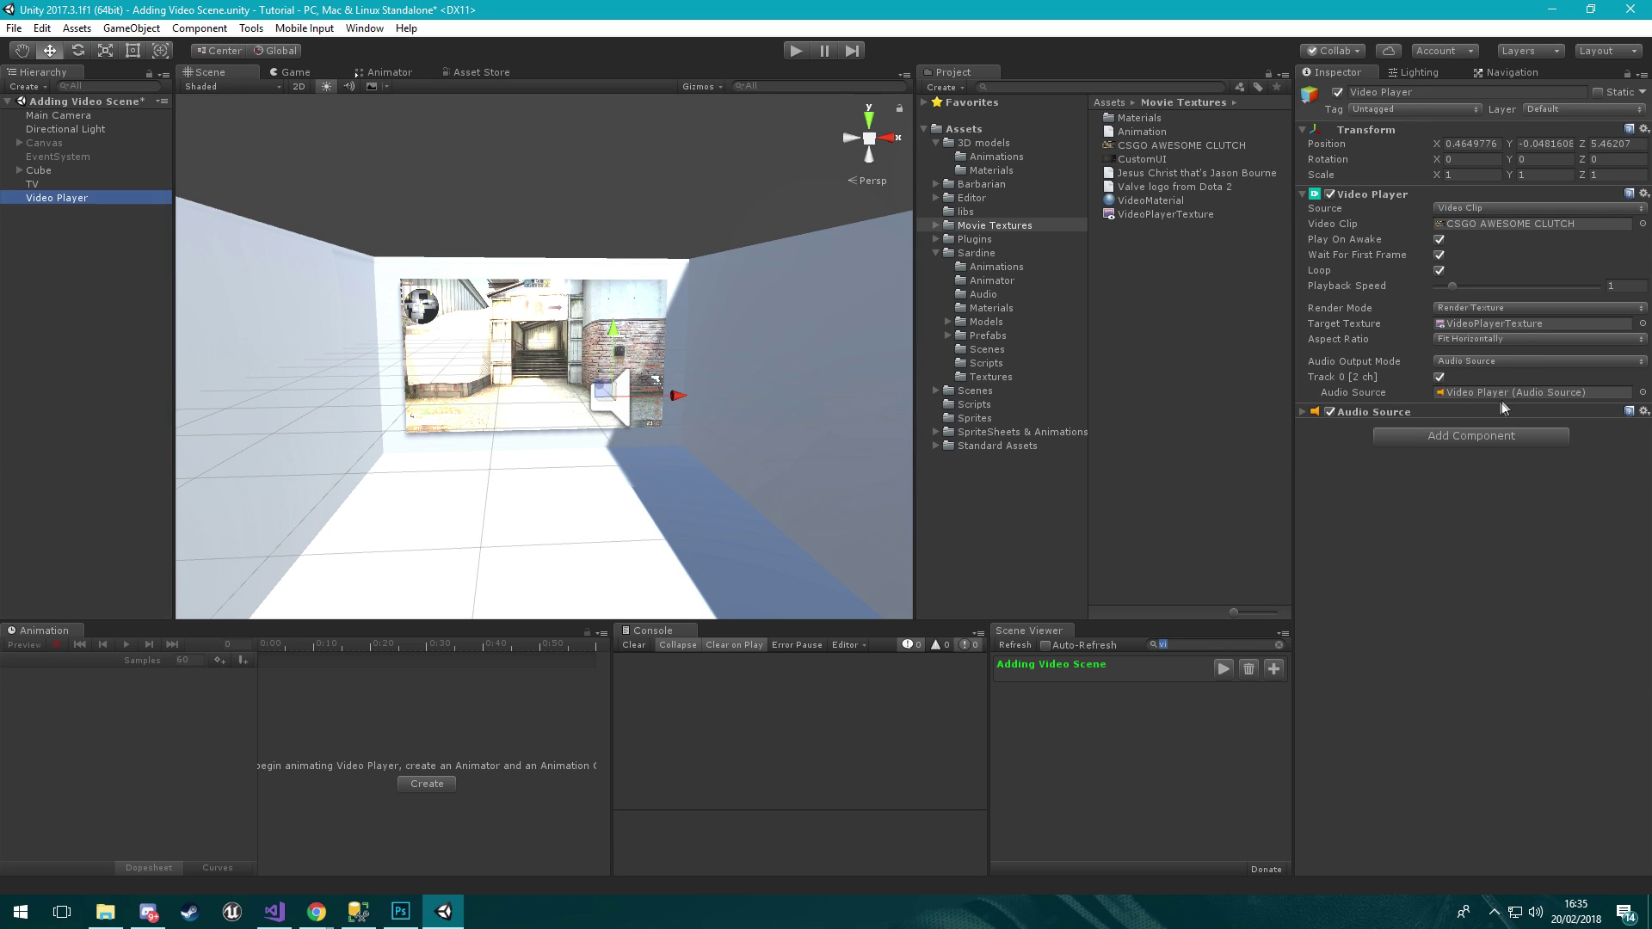
click(1198, 212)
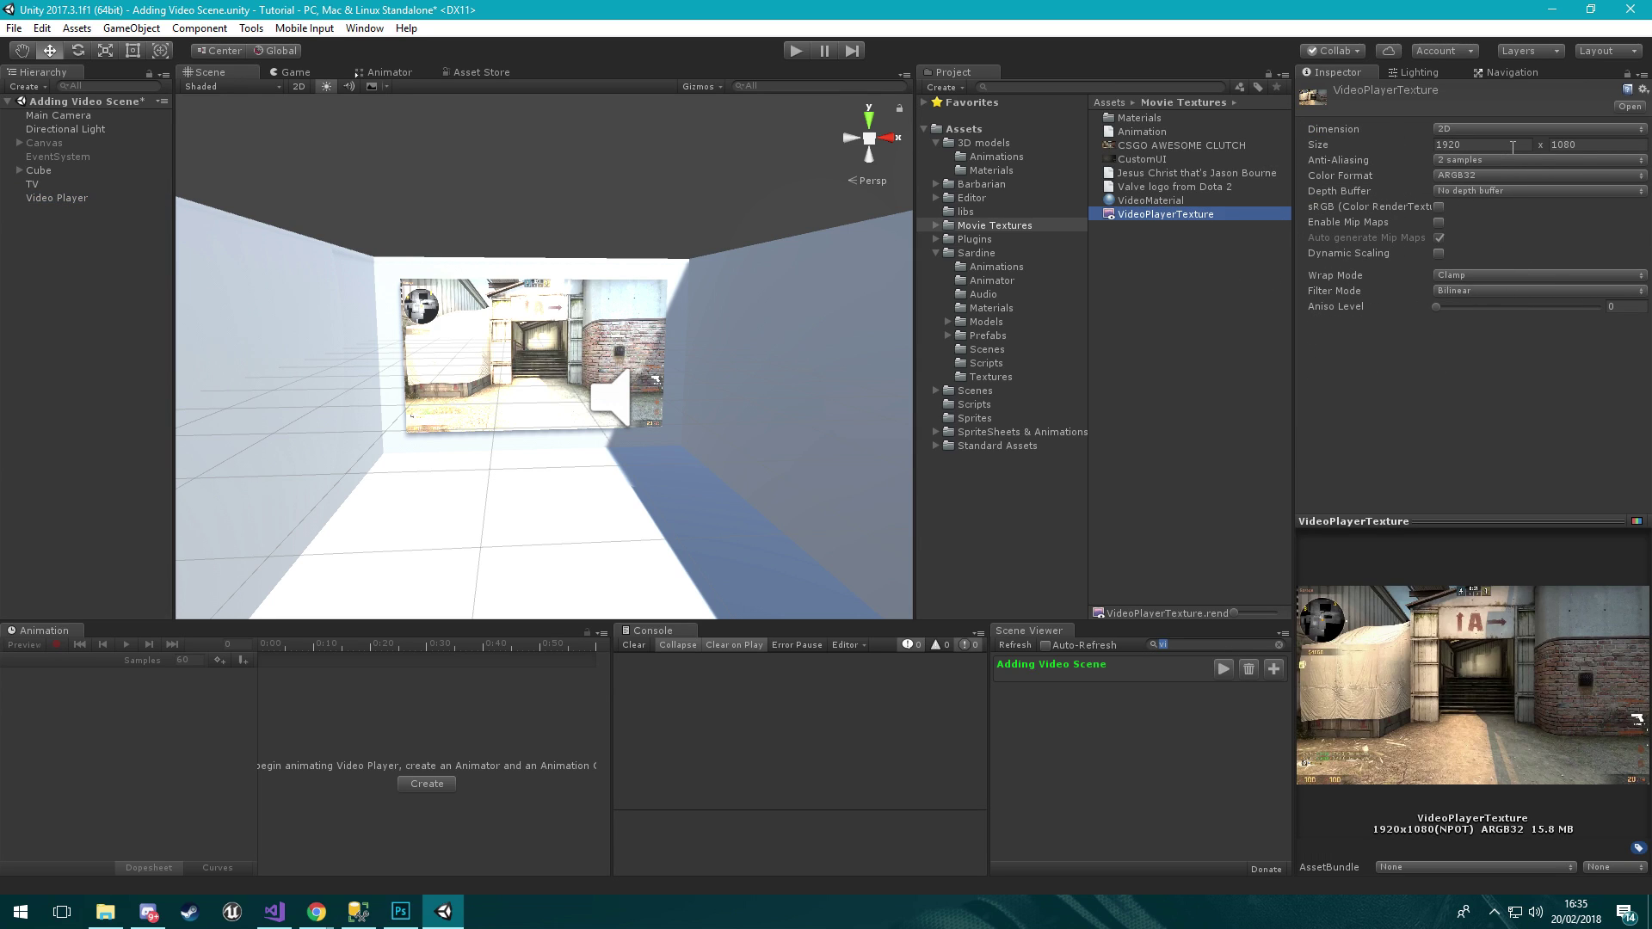
click(1143, 201)
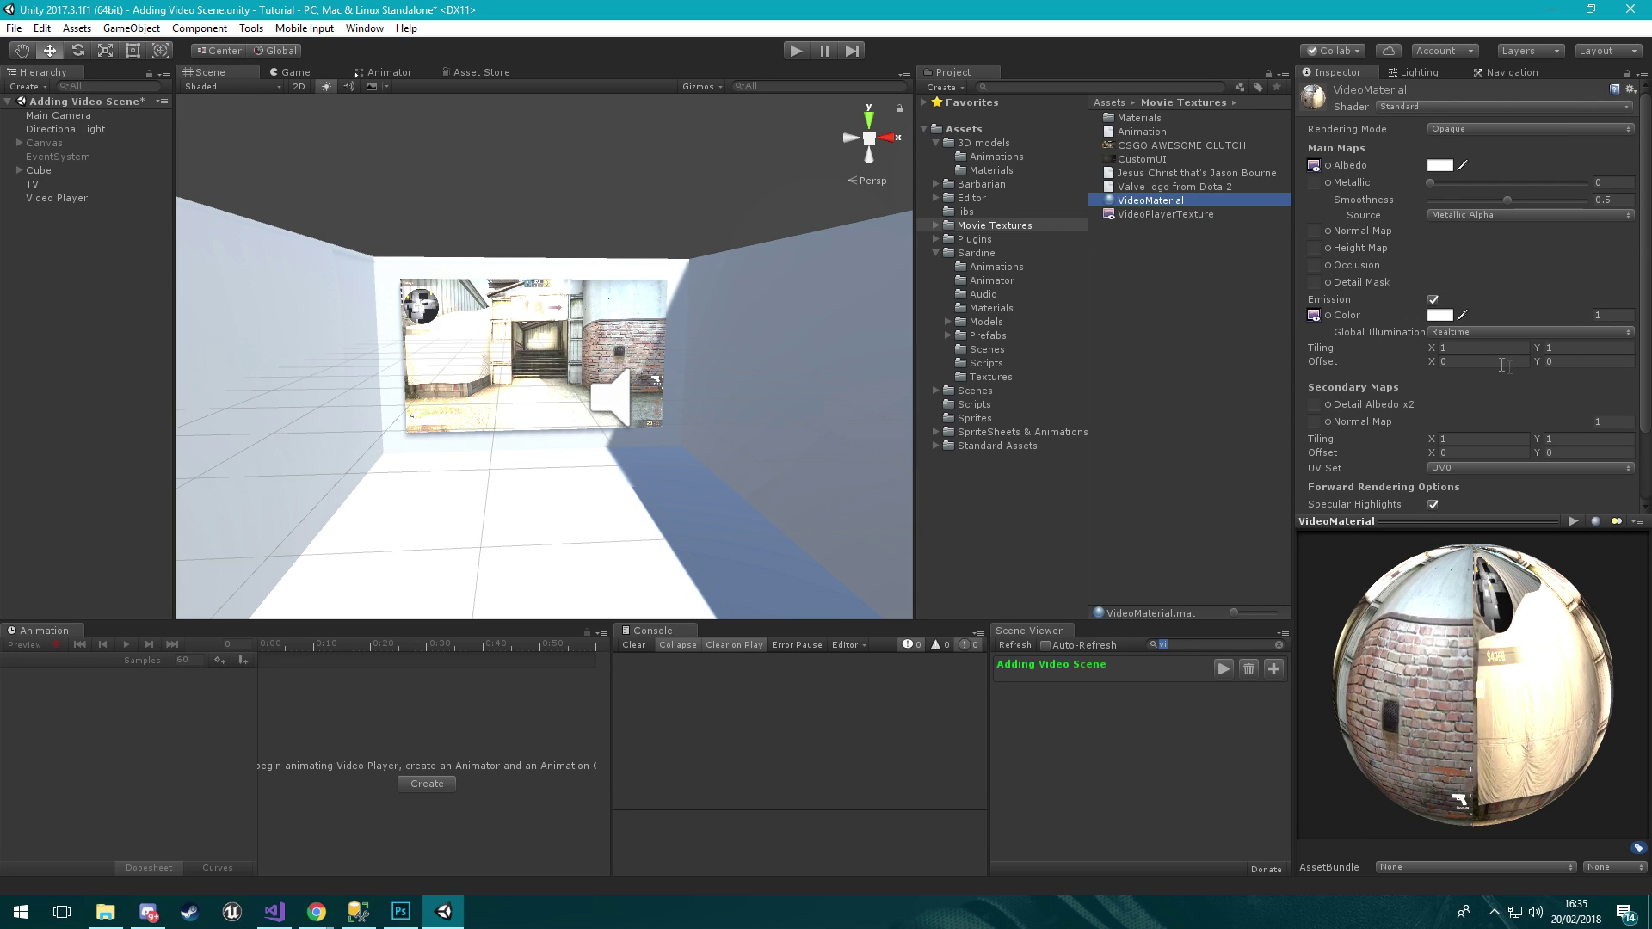
click(1441, 315)
drag(131, 158, 2, 54)
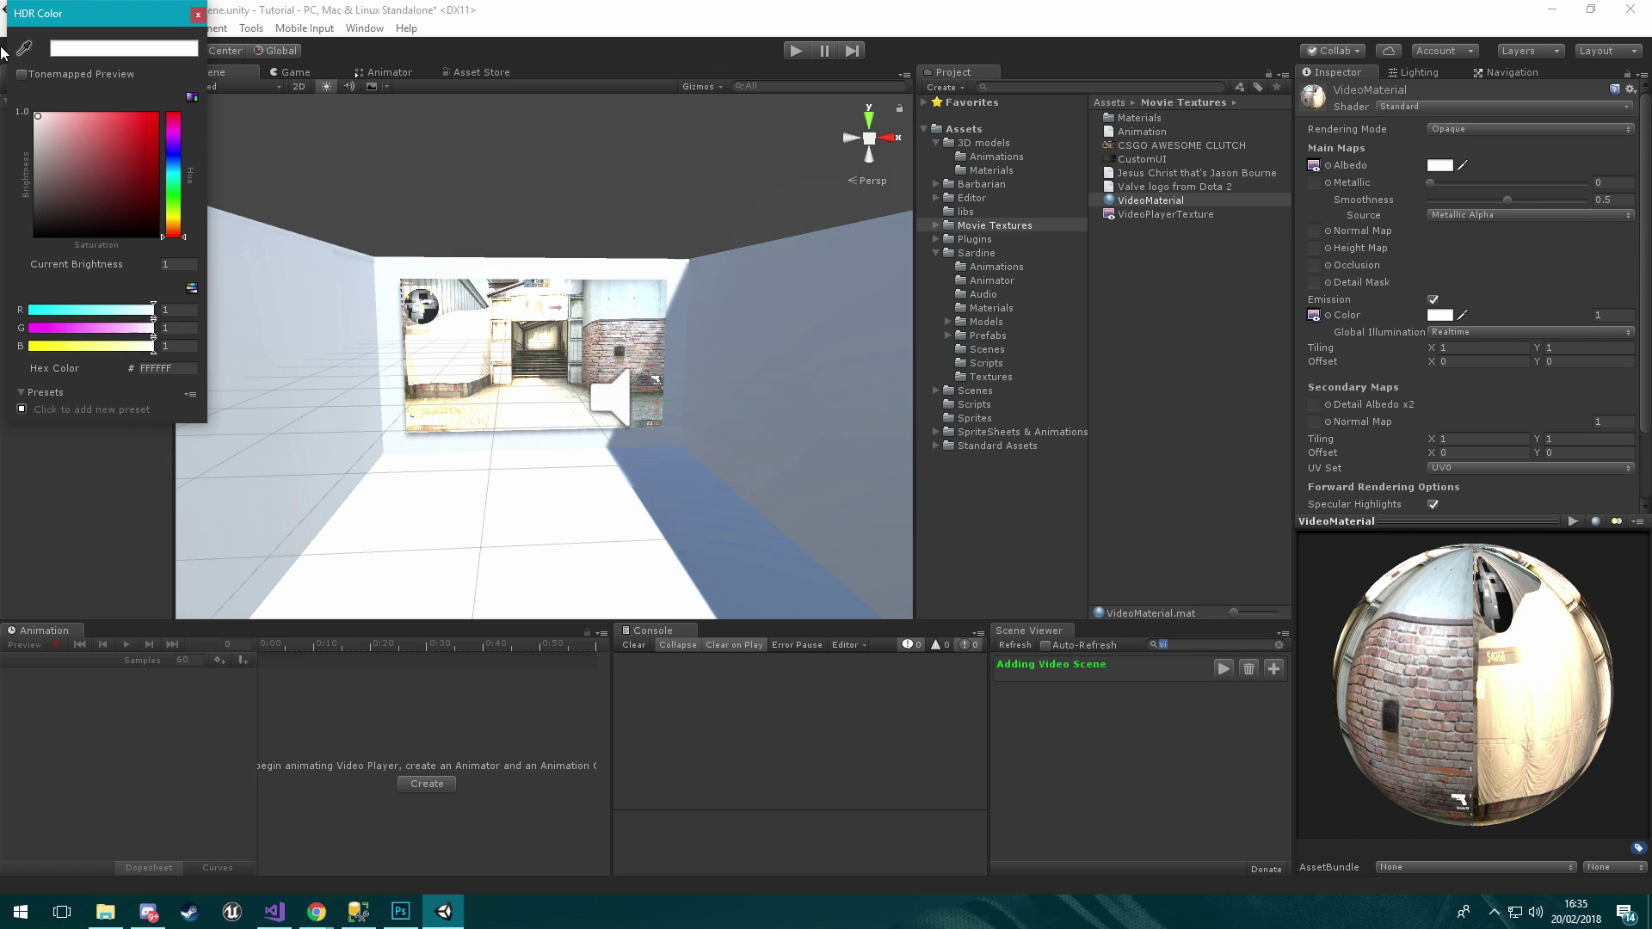
click(198, 14)
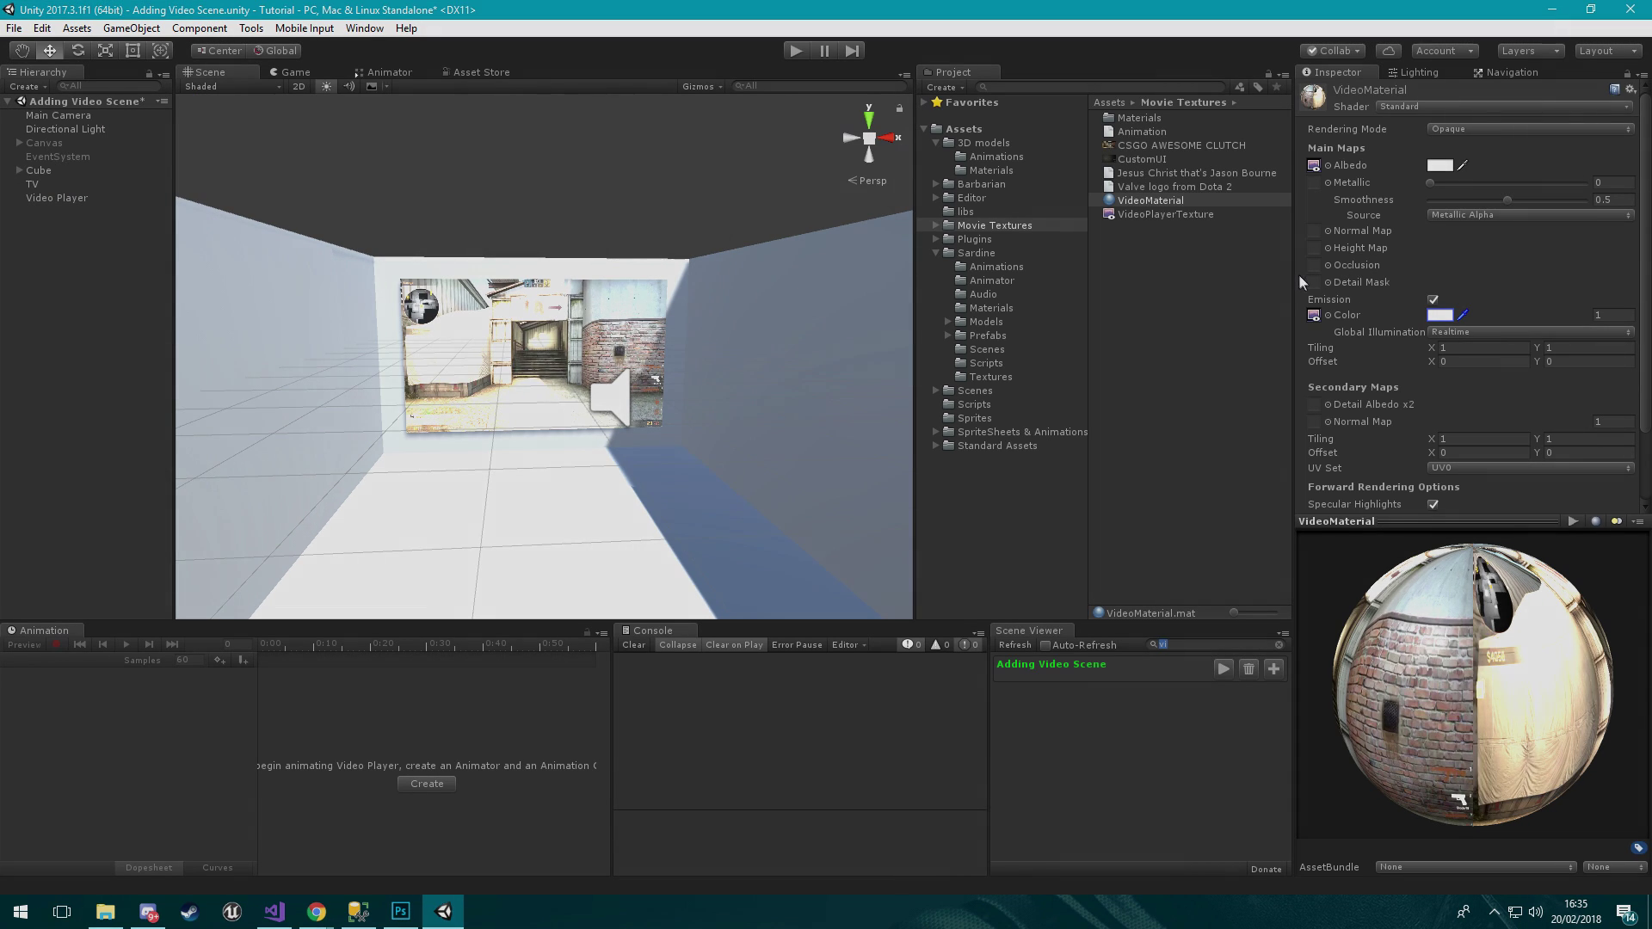
click(69, 198)
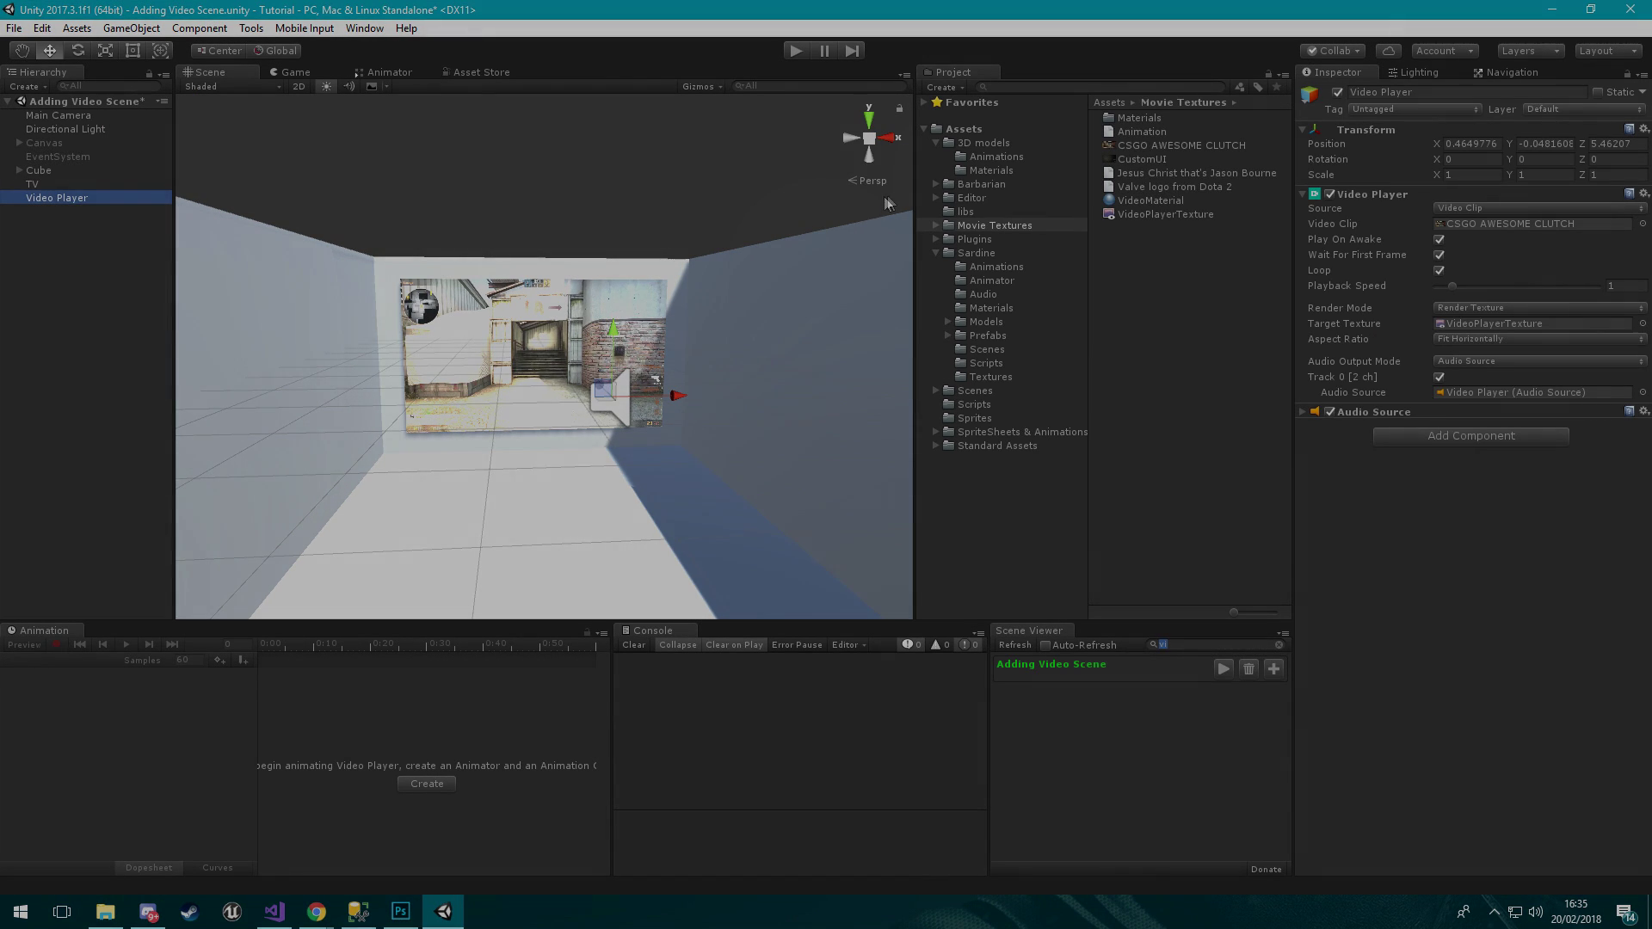